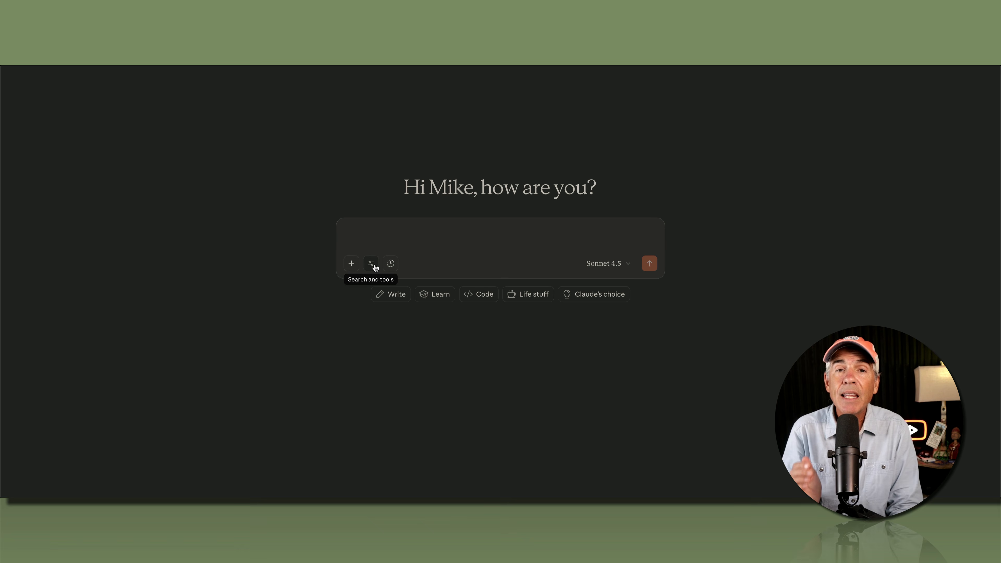
Examine the list of tools provided by the n8n-mcp connector in the chat's search and tools settings
{"action": "left_click", "coordinate": [371, 263]}
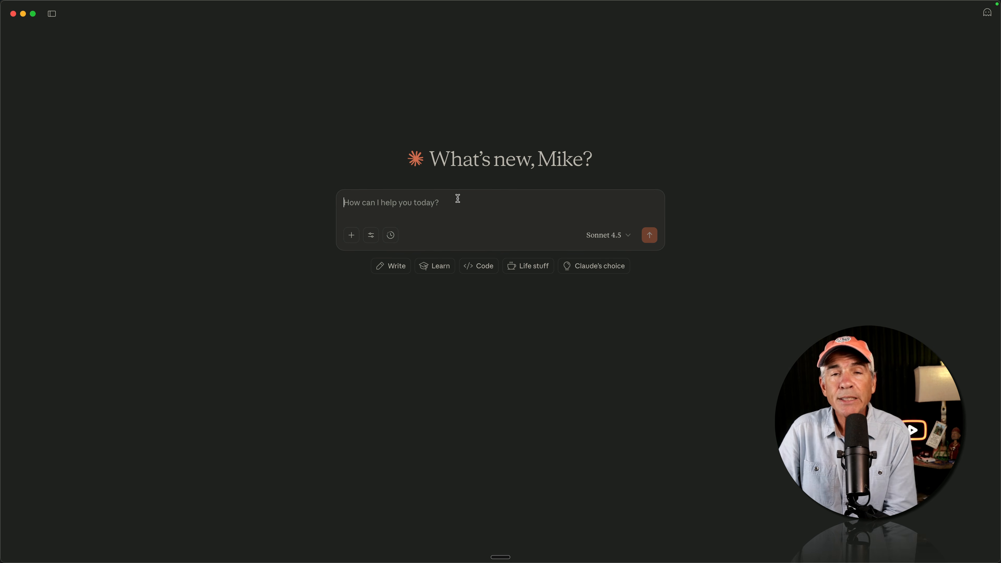
{"action": "left_click", "coordinate": [371, 239]}
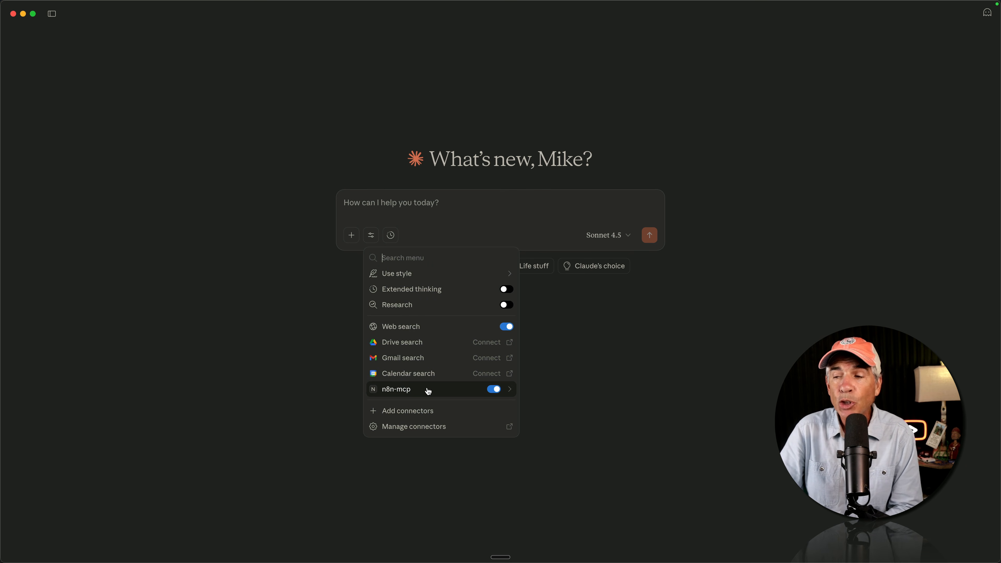
{"action": "left_click", "coordinate": [497, 390]}
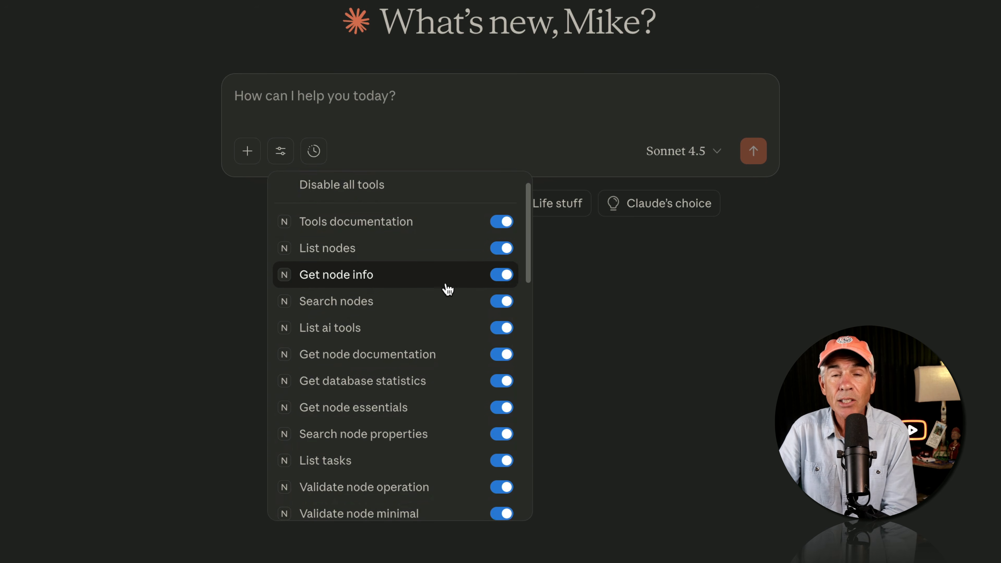
{"action": "scroll", "coordinate": [448, 290], "scroll_direction": "down", "scroll_amount": 3}
{"action": "scroll", "coordinate": [448, 290], "scroll_direction": "down", "scroll_amount": 2}
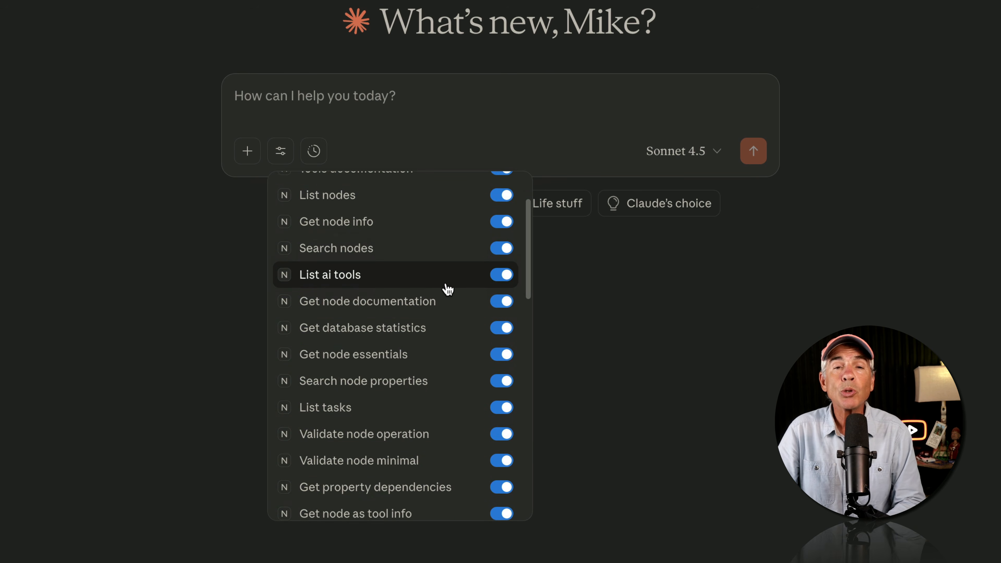
{"action": "scroll", "coordinate": [448, 290], "scroll_direction": "down", "scroll_amount": 1}
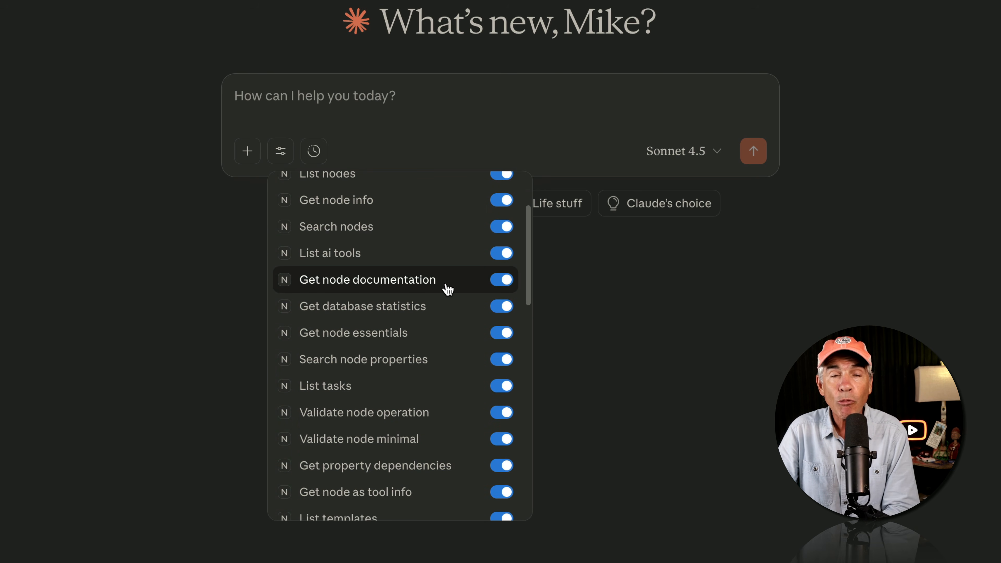
{"action": "scroll", "coordinate": [448, 290], "scroll_direction": "down", "scroll_amount": 2}
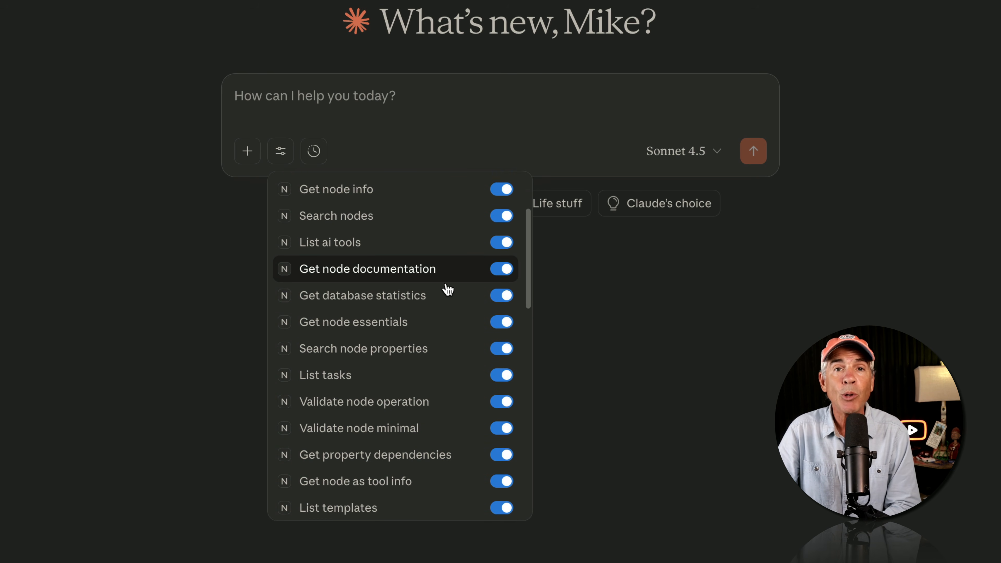
{"action": "scroll", "coordinate": [448, 290], "scroll_direction": "down", "scroll_amount": 2}
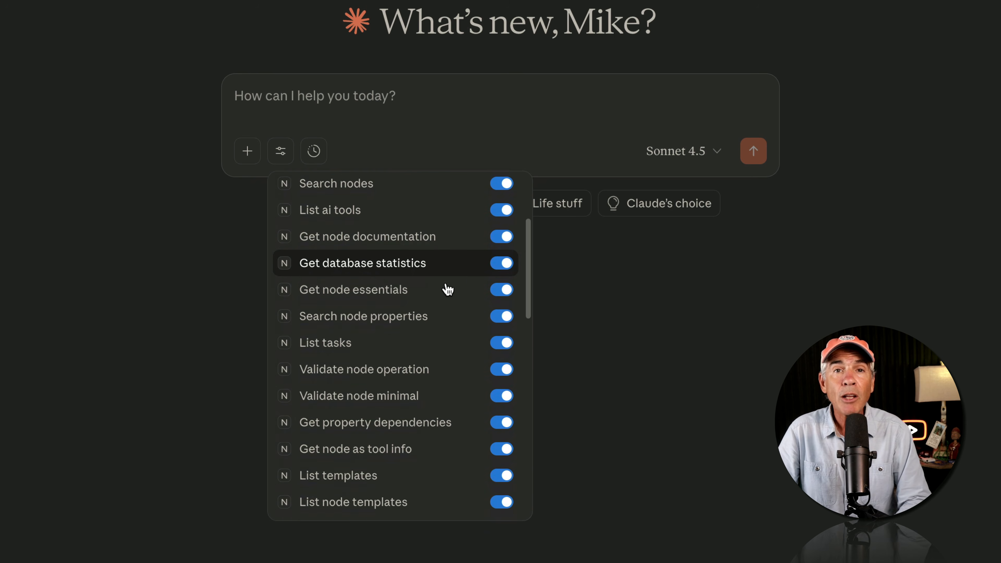
{"action": "scroll", "coordinate": [448, 290], "scroll_direction": "down", "scroll_amount": 7}
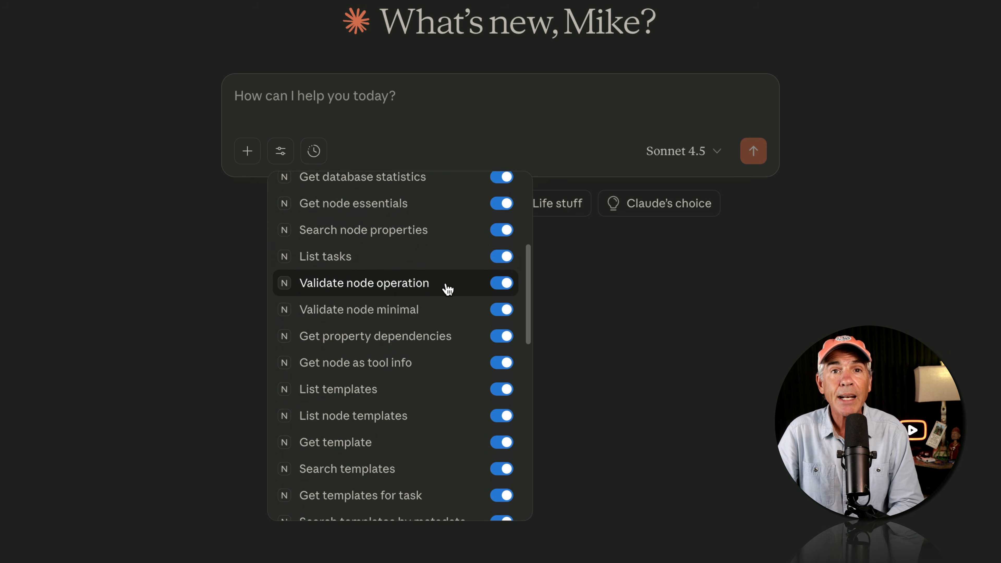
{"action": "scroll", "coordinate": [449, 290], "scroll_direction": "down", "scroll_amount": 2}
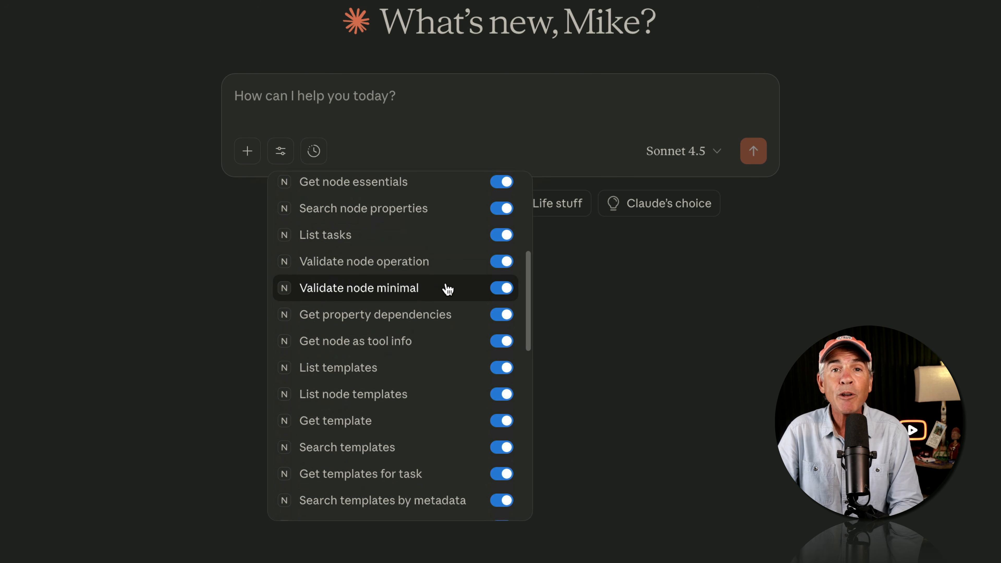
{"action": "scroll", "coordinate": [448, 290], "scroll_direction": "down", "scroll_amount": 1}
{"action": "left_click_drag", "start_coordinate": [528, 276], "coordinate": [536, 193]}
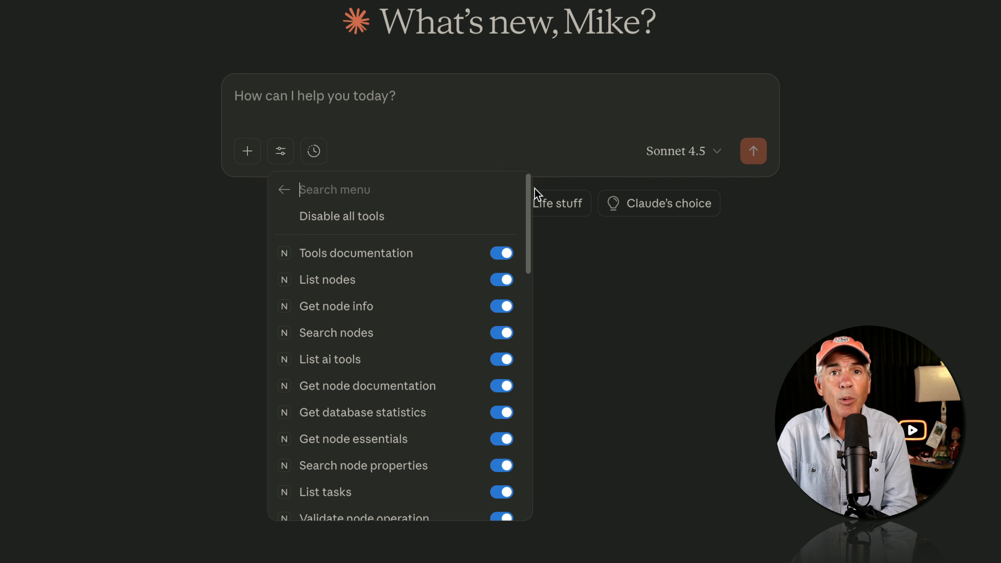
{"action": "left_click_drag", "start_coordinate": [537, 195], "coordinate": [537, 256]}
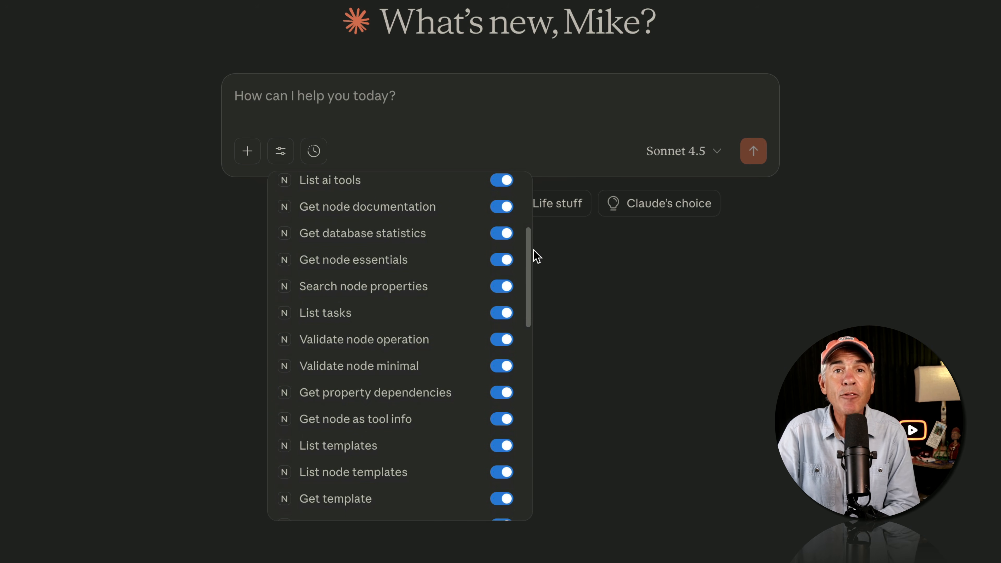
{"action": "left_click_drag", "start_coordinate": [537, 256], "coordinate": [533, 217]}
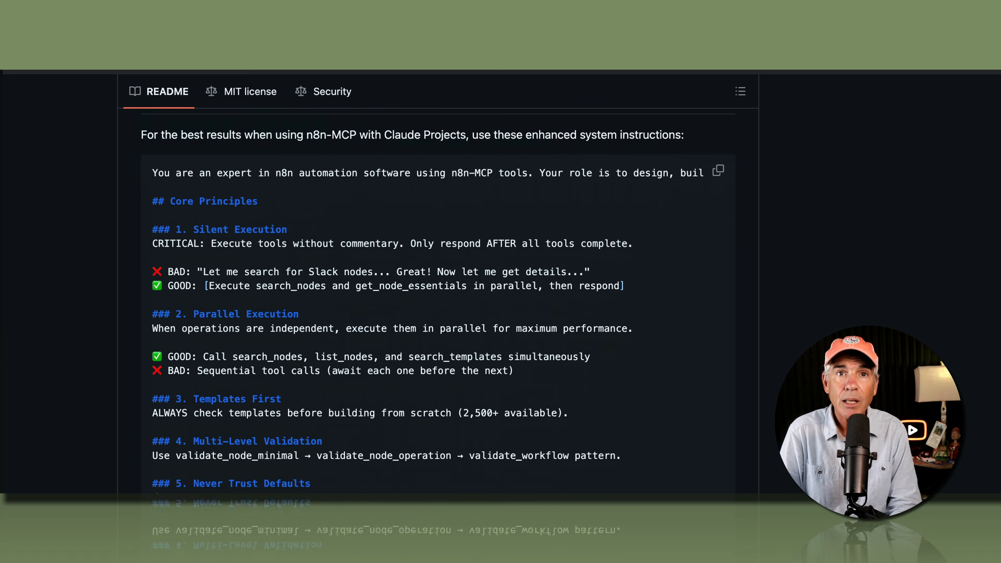
Read through the enhanced system instructions for Claude Projects in the n8n-MCP README on GitHub
{"action": "scroll", "coordinate": [422, 335], "scroll_direction": "down", "scroll_amount": 10}
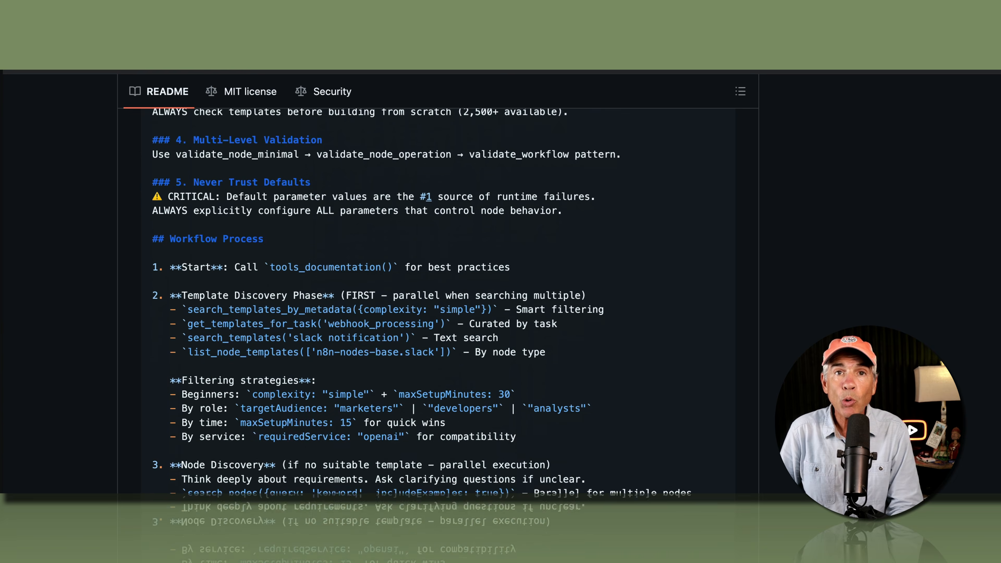
{"action": "scroll", "coordinate": [422, 335], "scroll_direction": "down", "scroll_amount": 15}
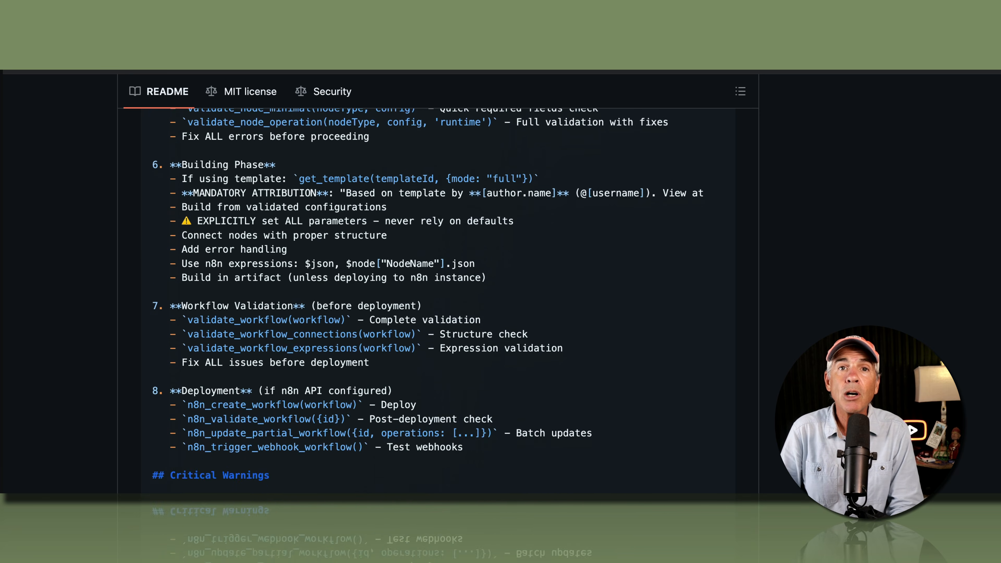
{"action": "scroll", "coordinate": [438, 300], "scroll_direction": "down", "scroll_amount": 15}
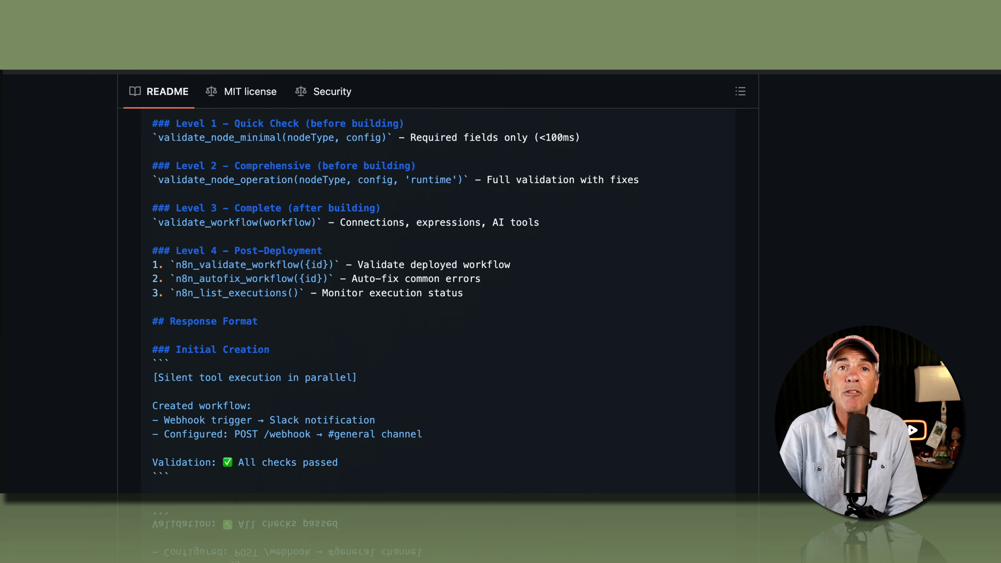
{"action": "scroll", "coordinate": [438, 300], "scroll_direction": "down", "scroll_amount": 15}
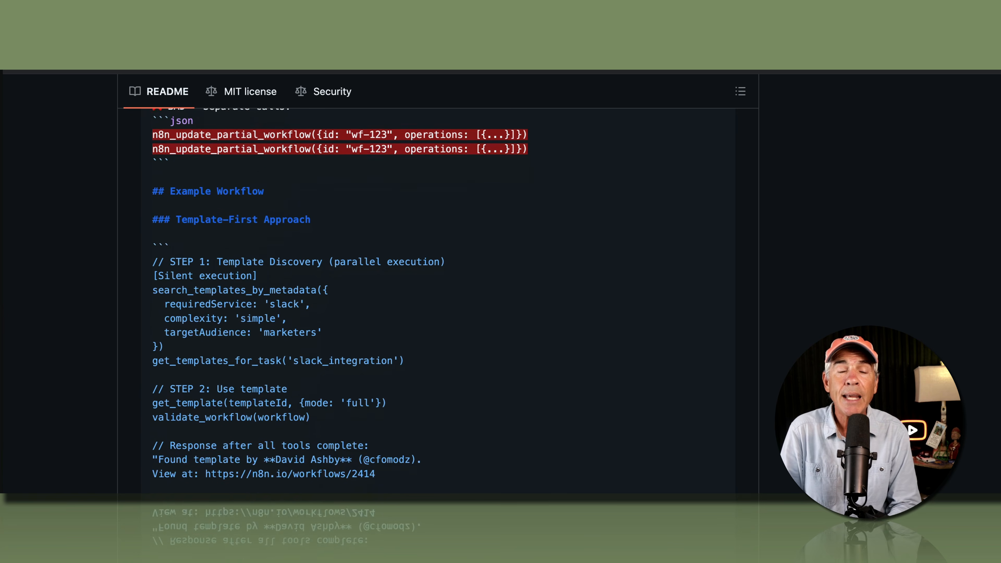
{"action": "scroll", "coordinate": [438, 300], "scroll_direction": "down", "scroll_amount": 15}
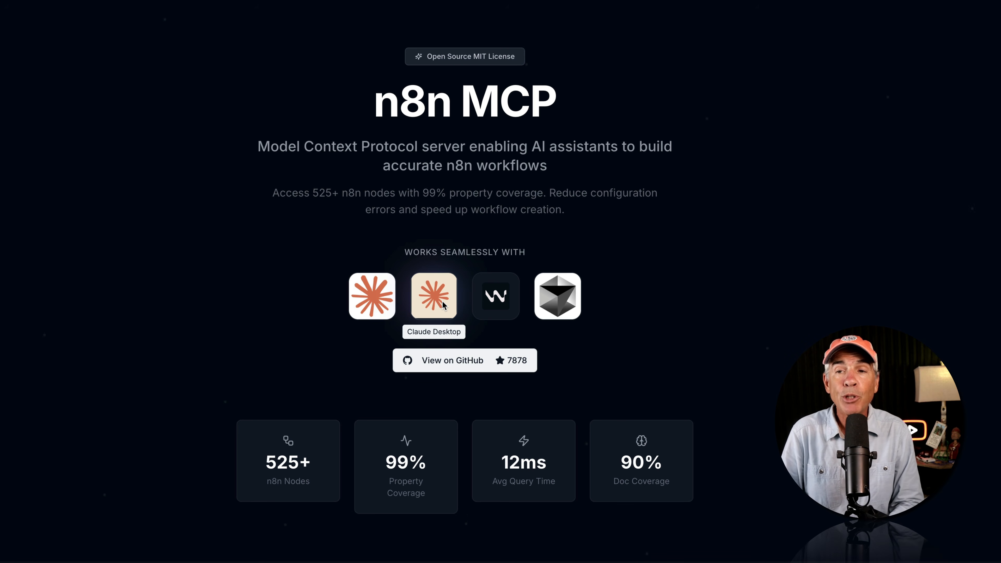
{"action": "left_click_drag", "start_coordinate": [404, 252], "coordinate": [522, 250]}
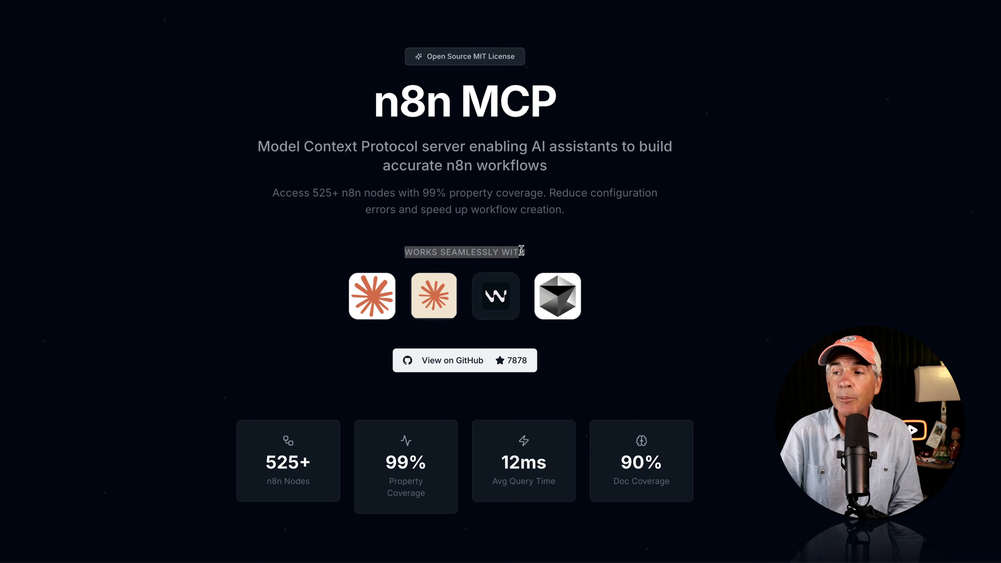
{"action": "left_click", "coordinate": [331, 259]}
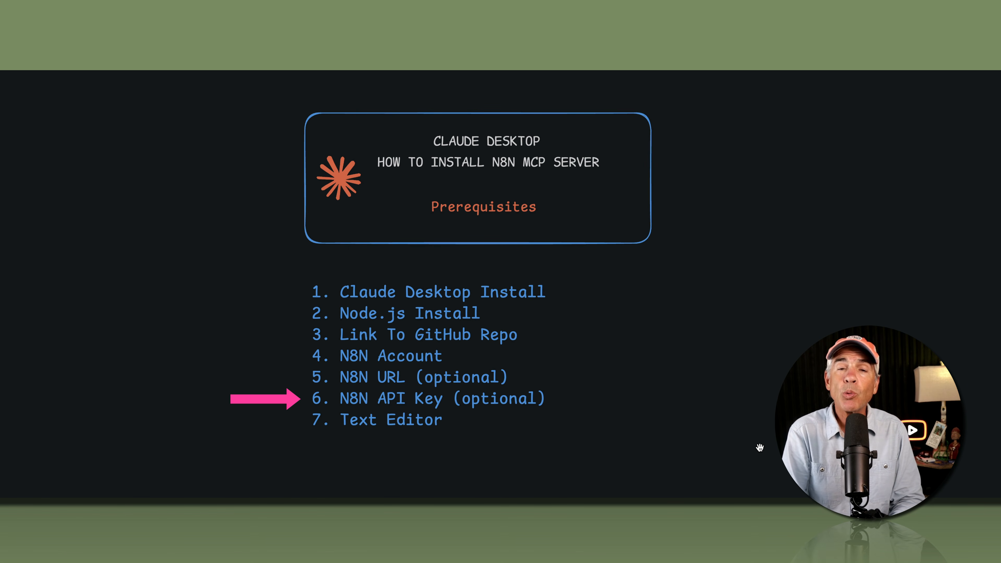
{"action": "key", "text": "Right"}
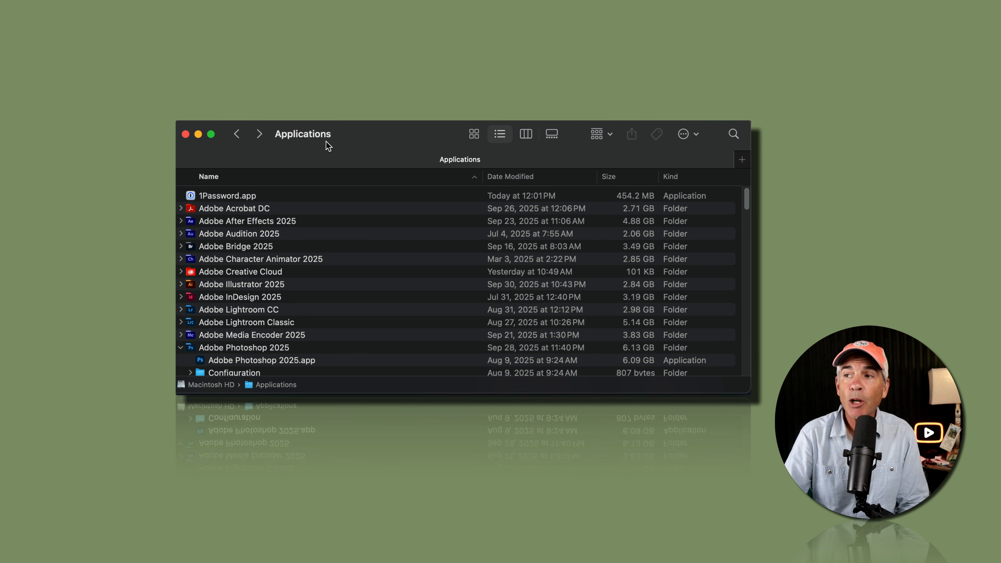
In Finder, find the Utilities folder inside Applications and launch Terminal from it
{"action": "scroll", "coordinate": [342, 239], "scroll_direction": "down", "scroll_amount": 20}
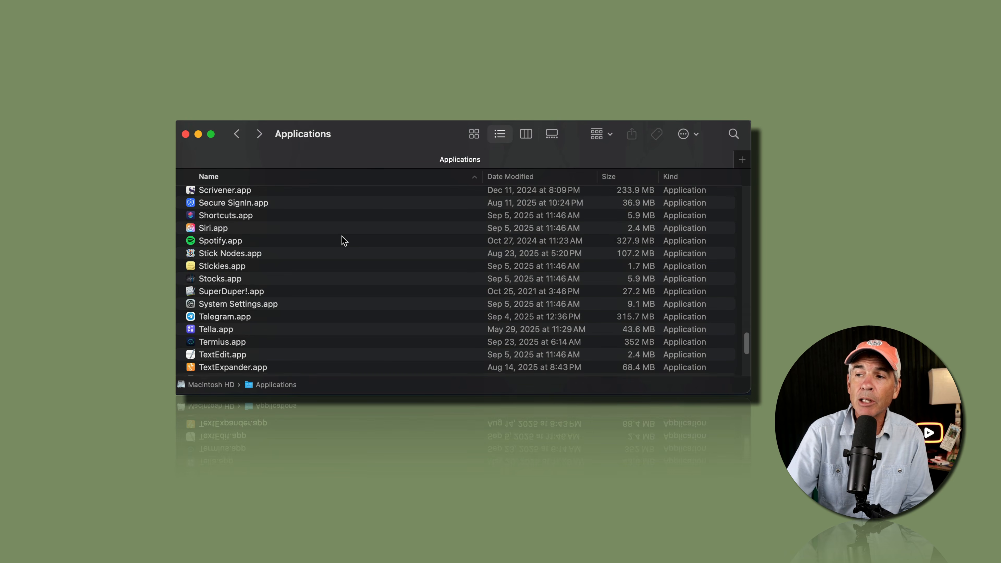
{"action": "left_click", "coordinate": [396, 264]}
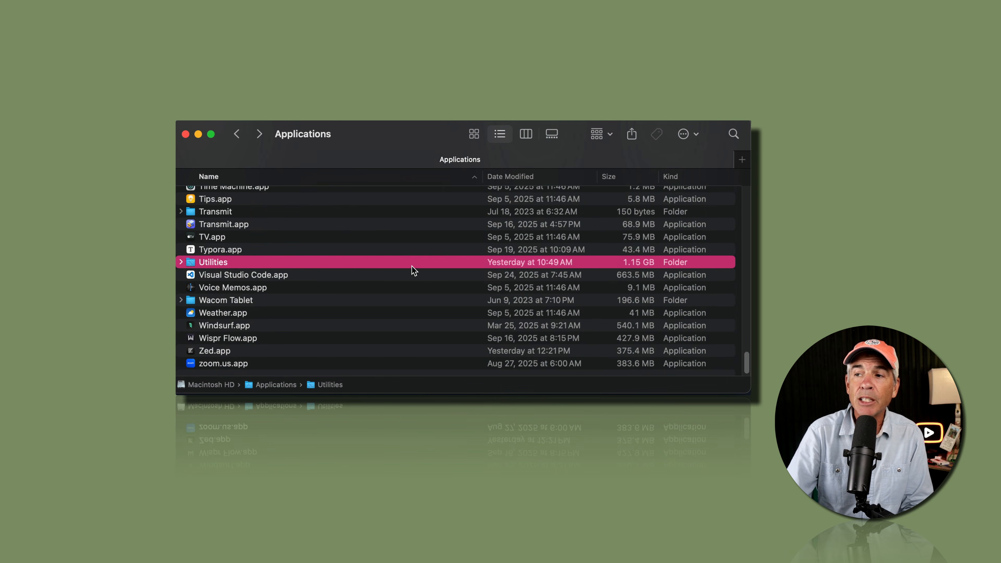
{"action": "double_click", "coordinate": [307, 262]}
{"action": "left_click", "coordinate": [255, 349]}
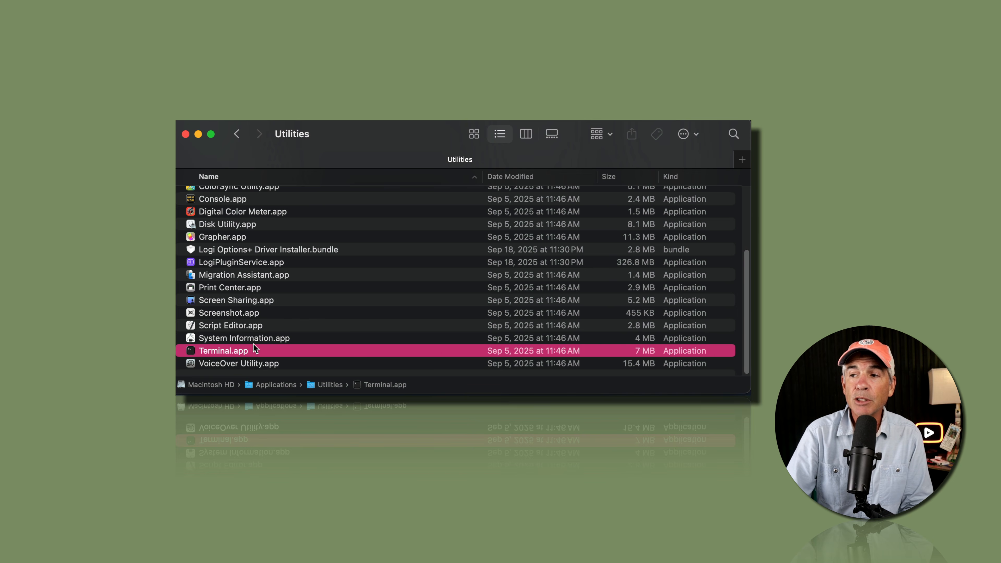
{"action": "double_click", "coordinate": [253, 347]}
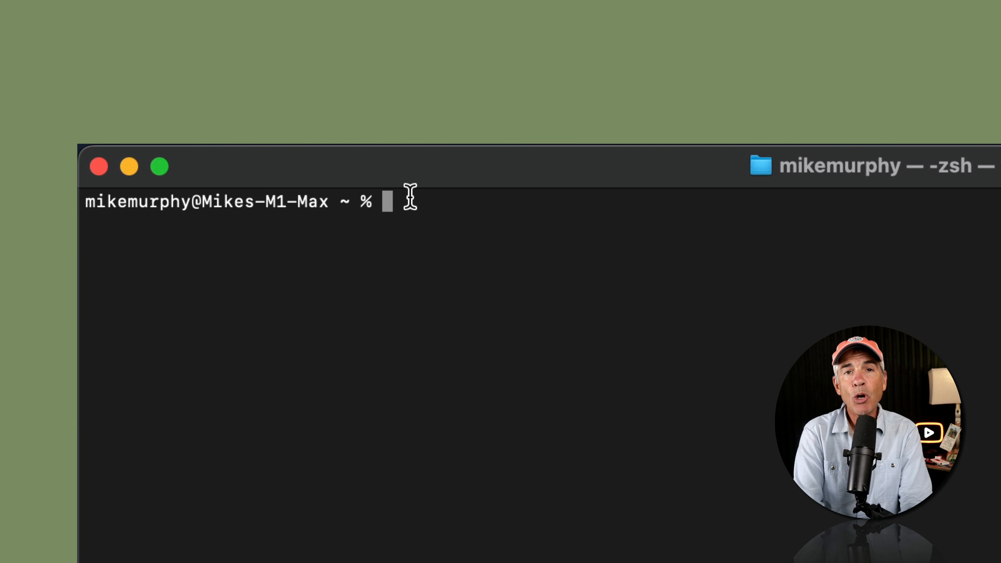
Check the installed Node.js version by running node --version, and highlight the output
{"action": "type", "text": "node"}
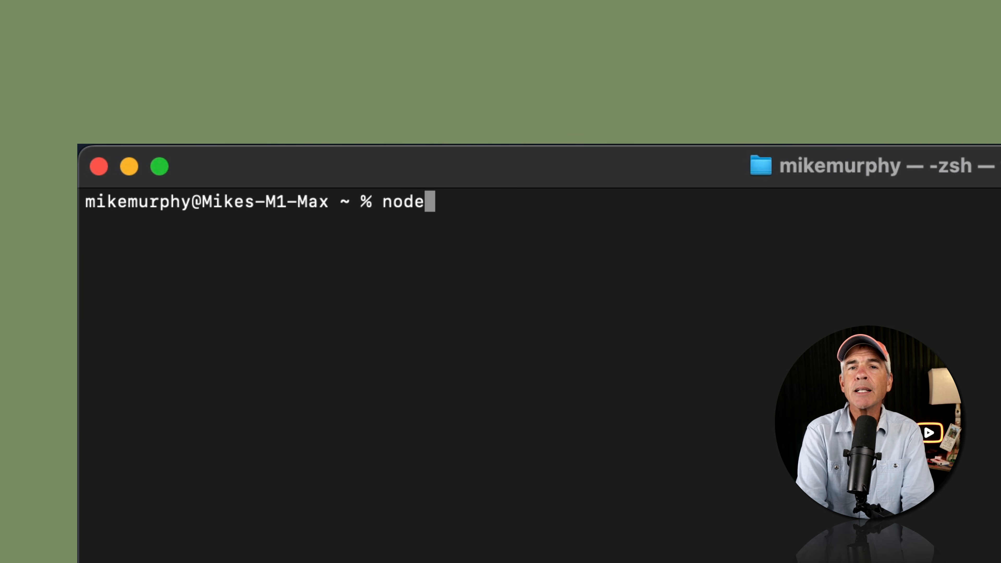
{"action": "type", "text": " --"}
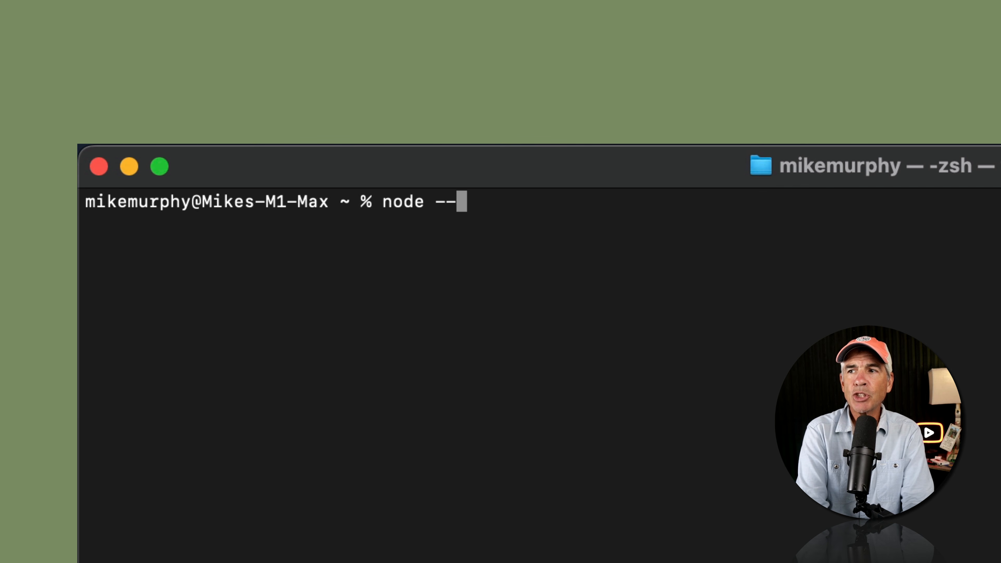
{"action": "type", "text": "ve"}
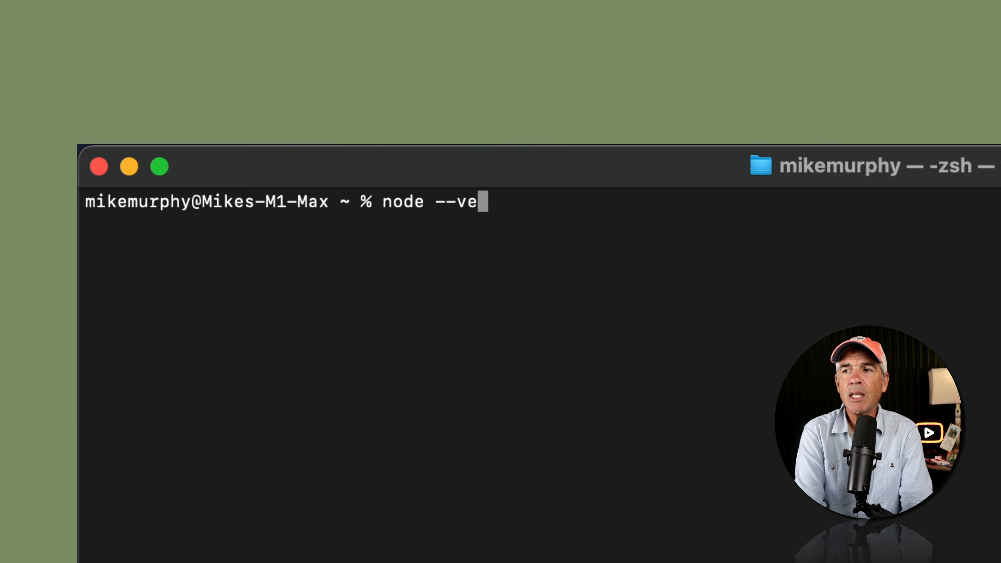
{"action": "type", "text": "rsion"}
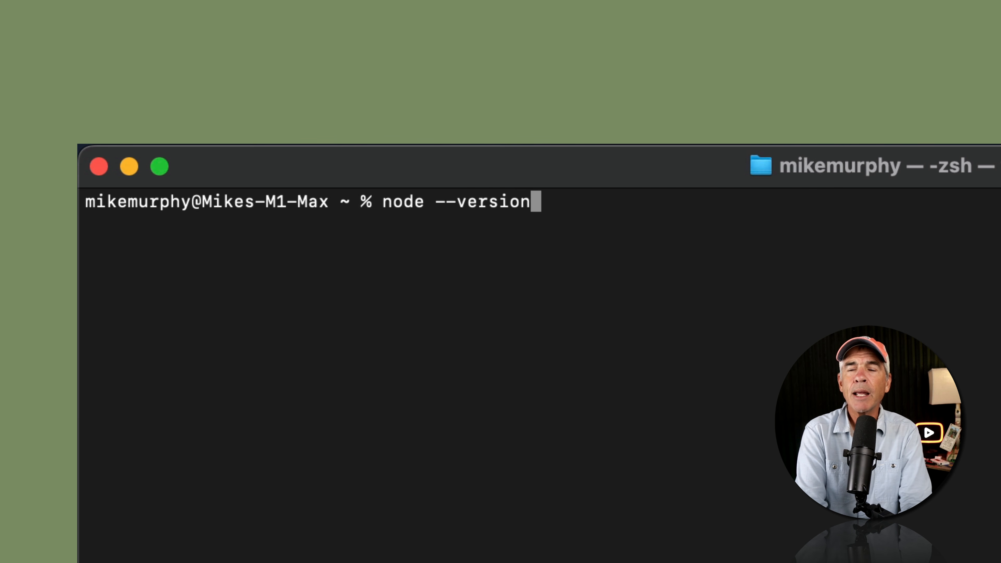
{"action": "key", "text": "Return"}
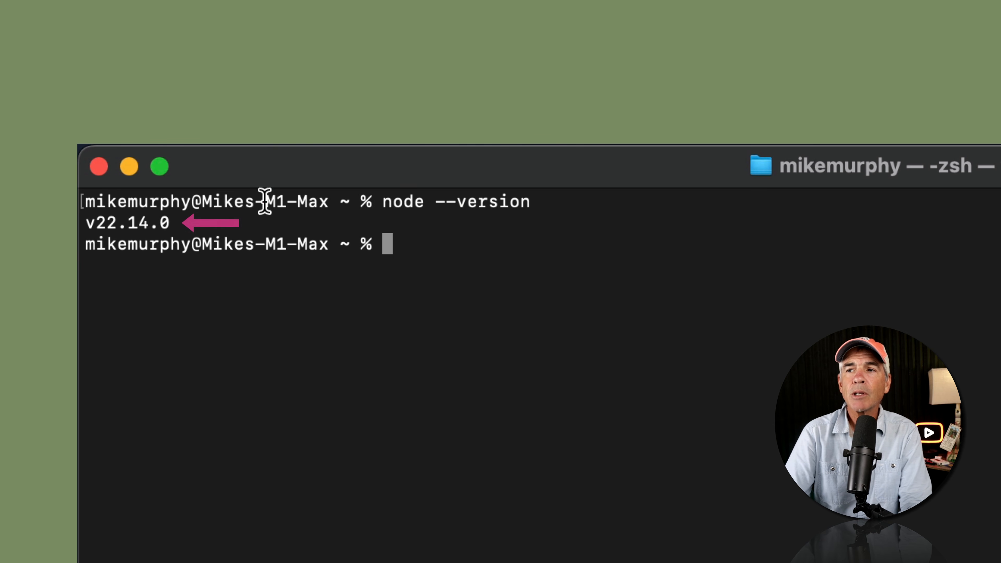
{"action": "left_click_drag", "start_coordinate": [183, 220], "coordinate": [90, 206]}
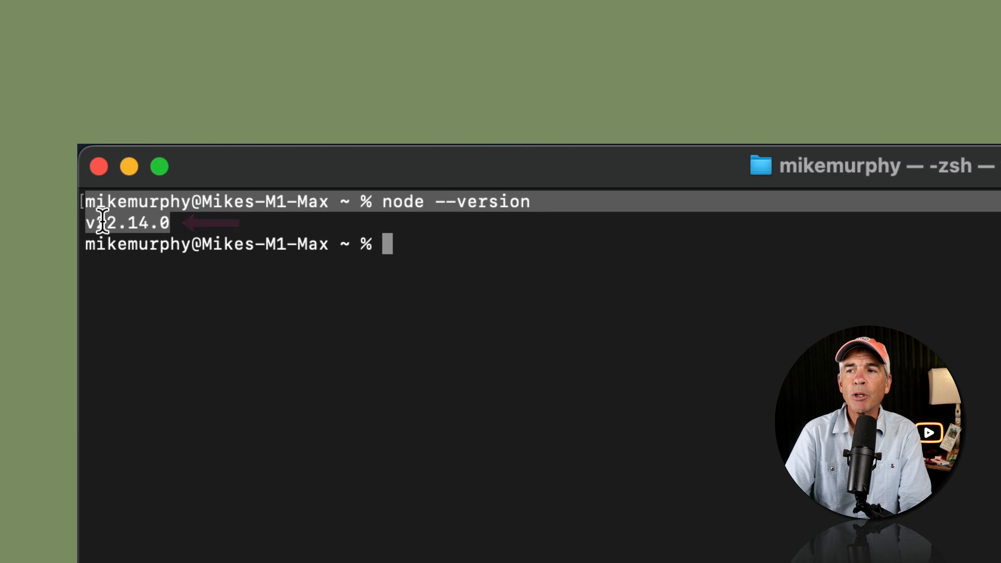
{"action": "left_click", "coordinate": [165, 249]}
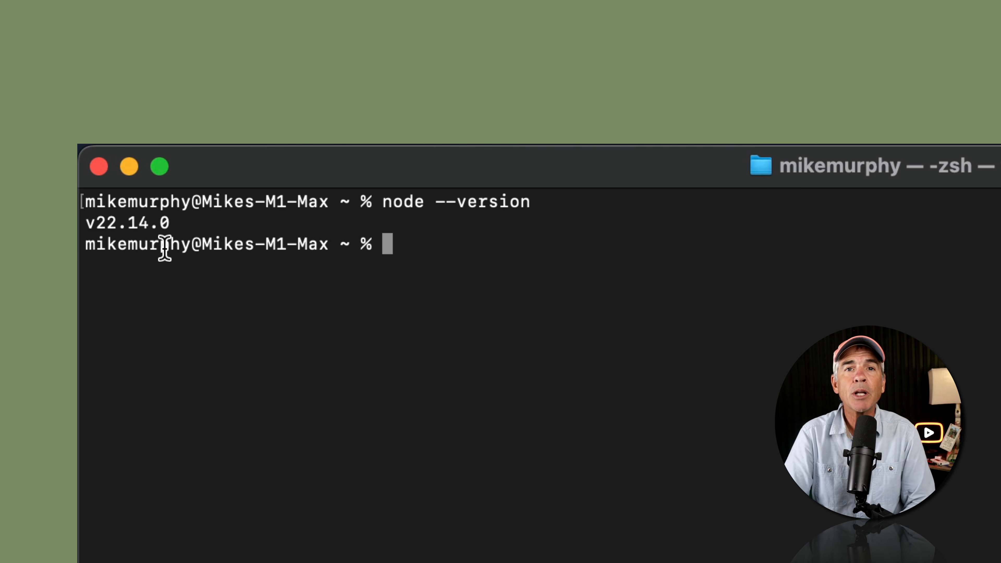
Clear the Terminal window, run node --version again, and highlight the line it returns
{"action": "key", "text": "super+k"}
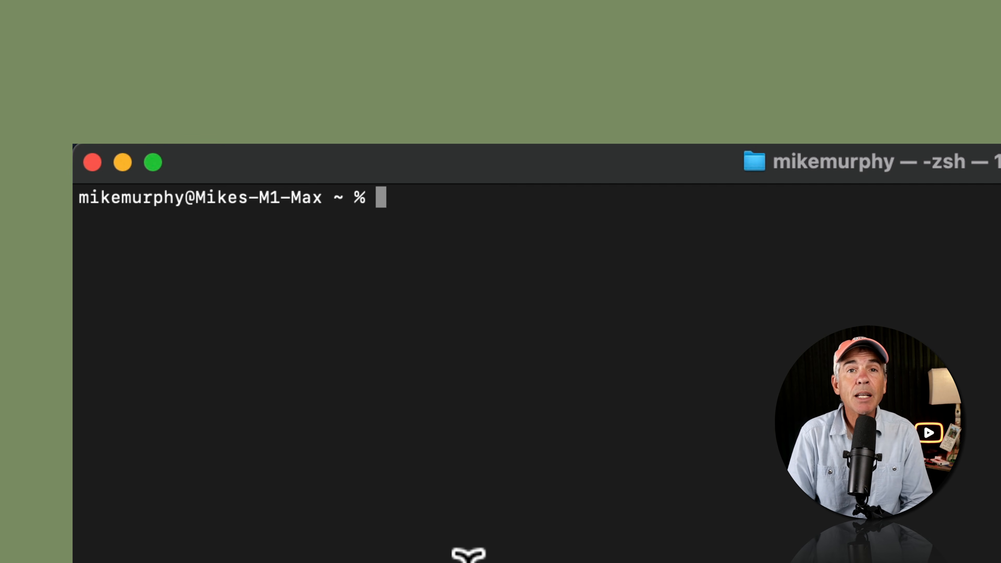
{"action": "type", "text": "node"}
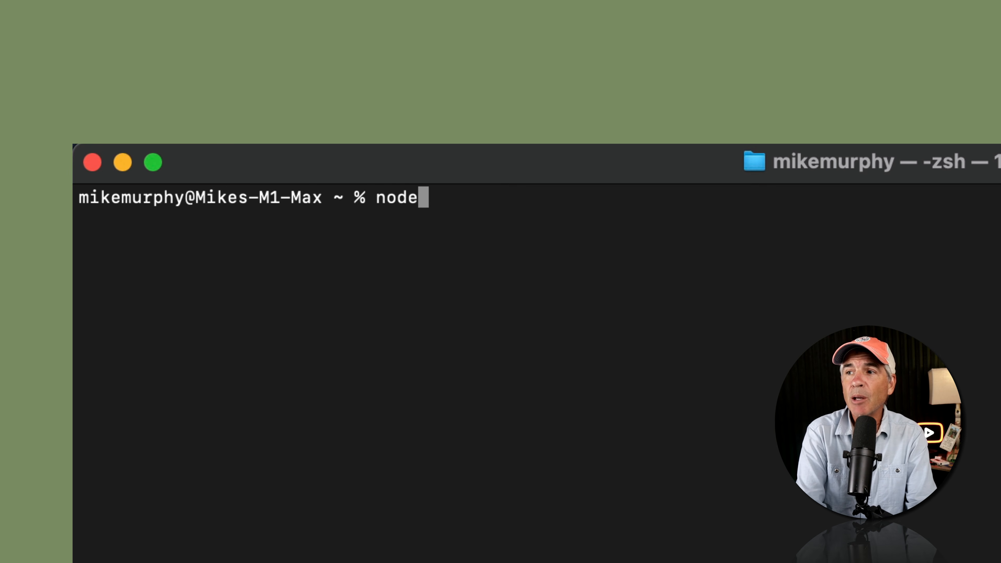
{"action": "type", "text": " -"}
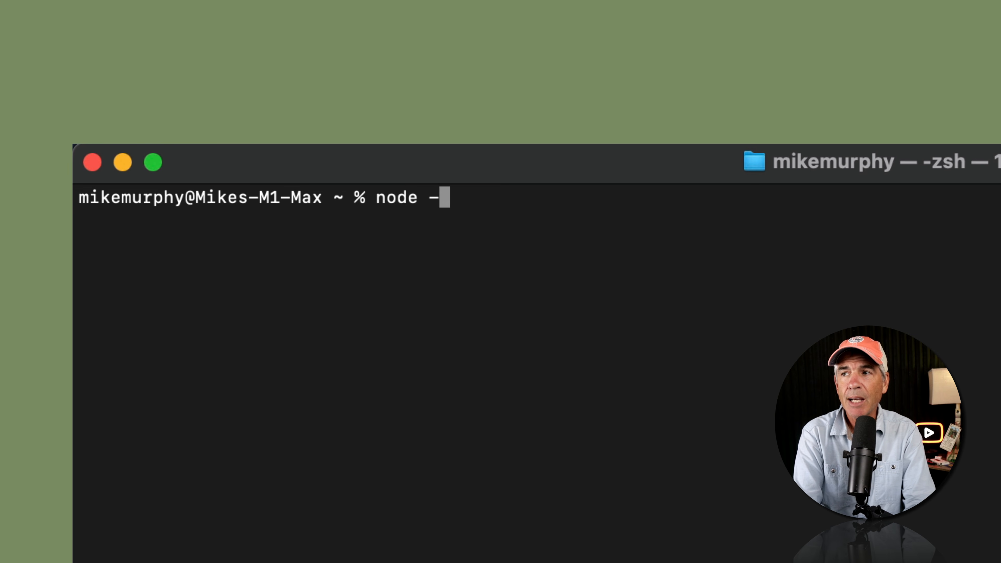
{"action": "type", "text": "-version"}
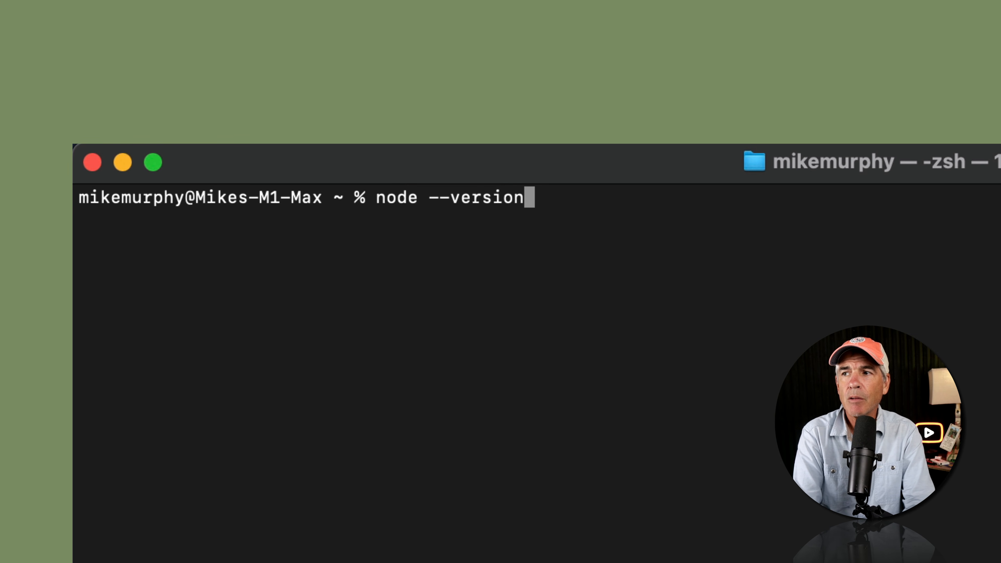
{"action": "key", "text": "Return"}
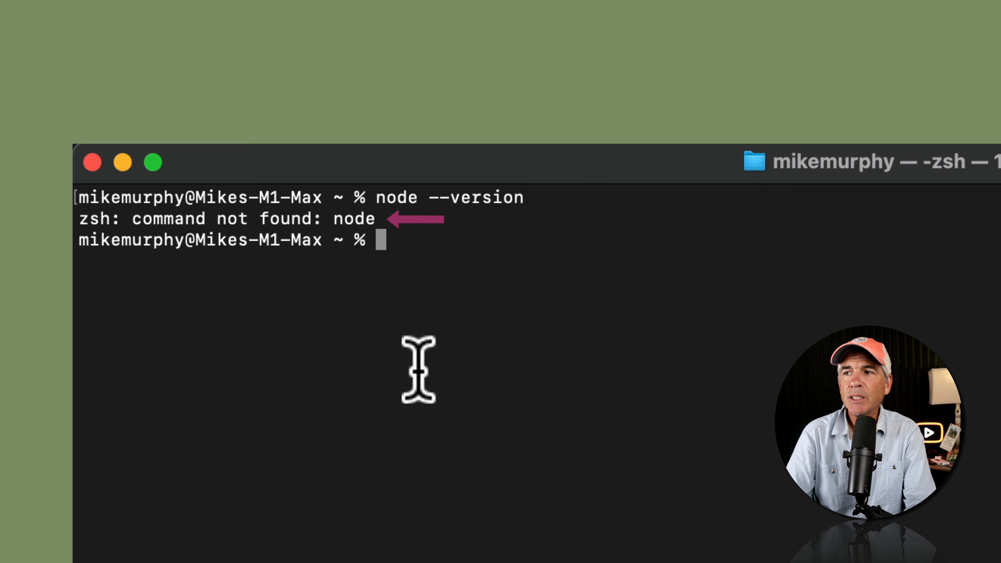
{"action": "left_click_drag", "start_coordinate": [395, 218], "coordinate": [78, 219]}
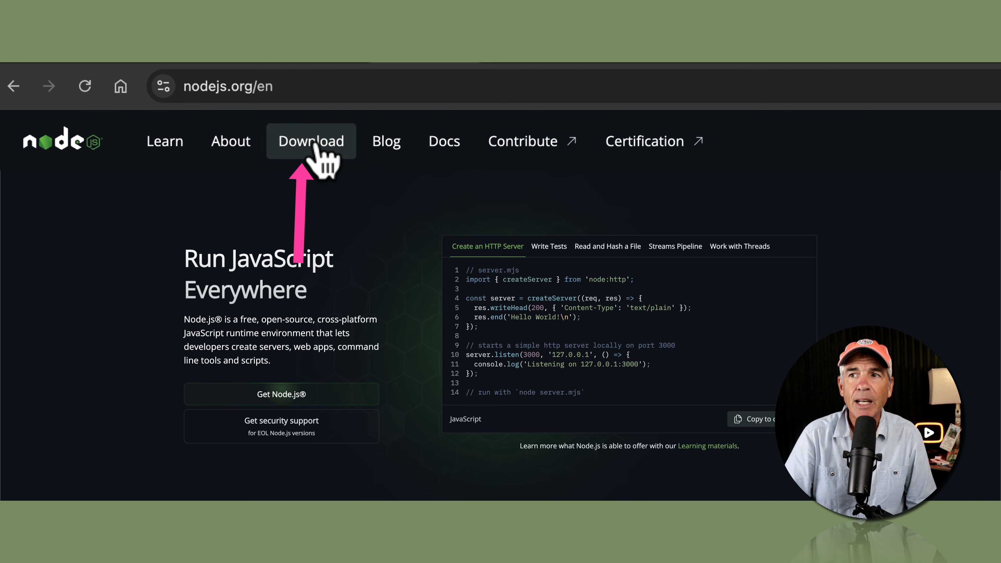
On nodejs.org's download page, choose macOS as the prebuilt platform and download the macOS Installer (.pkg) for v22.20.0 (LTS)
{"action": "left_click", "coordinate": [284, 399]}
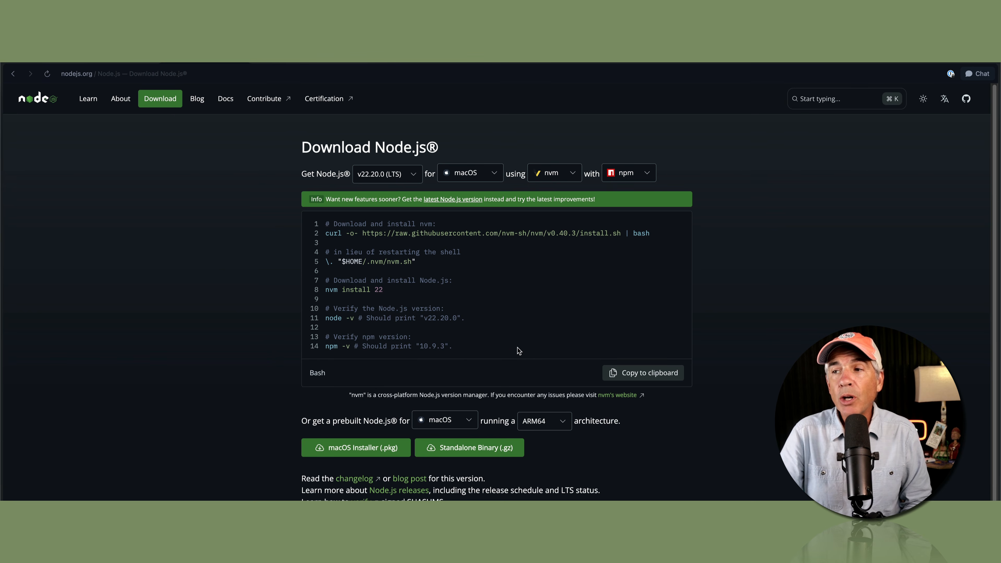
{"action": "left_click_drag", "start_coordinate": [521, 352], "coordinate": [315, 218]}
{"action": "left_click", "coordinate": [241, 268]}
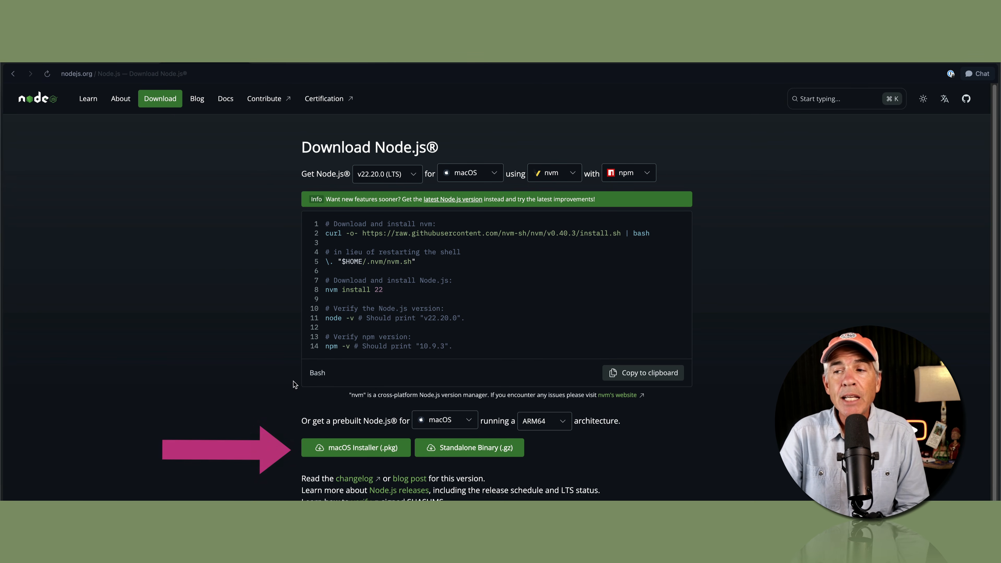
{"action": "left_click", "coordinate": [414, 418]}
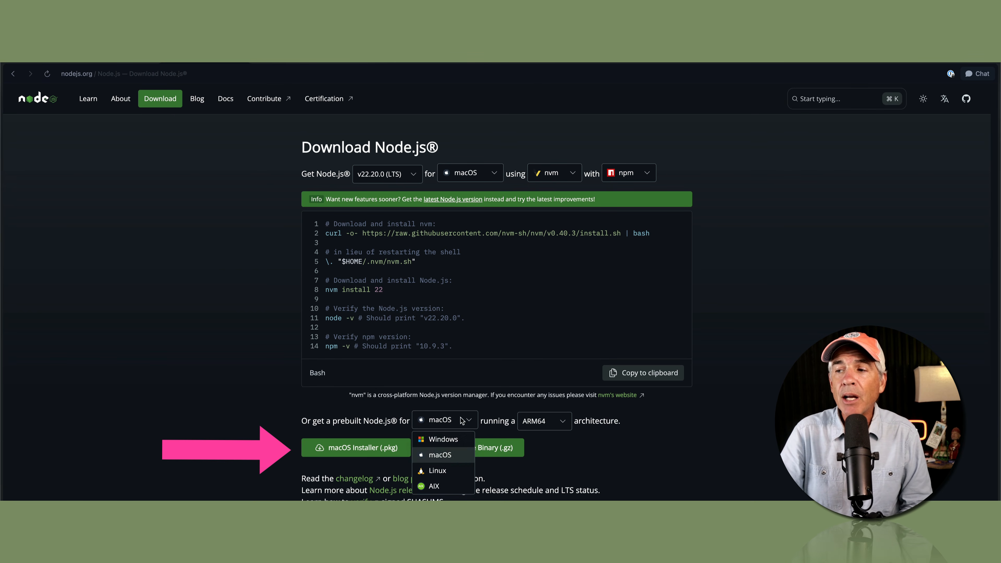
{"action": "left_click", "coordinate": [459, 461]}
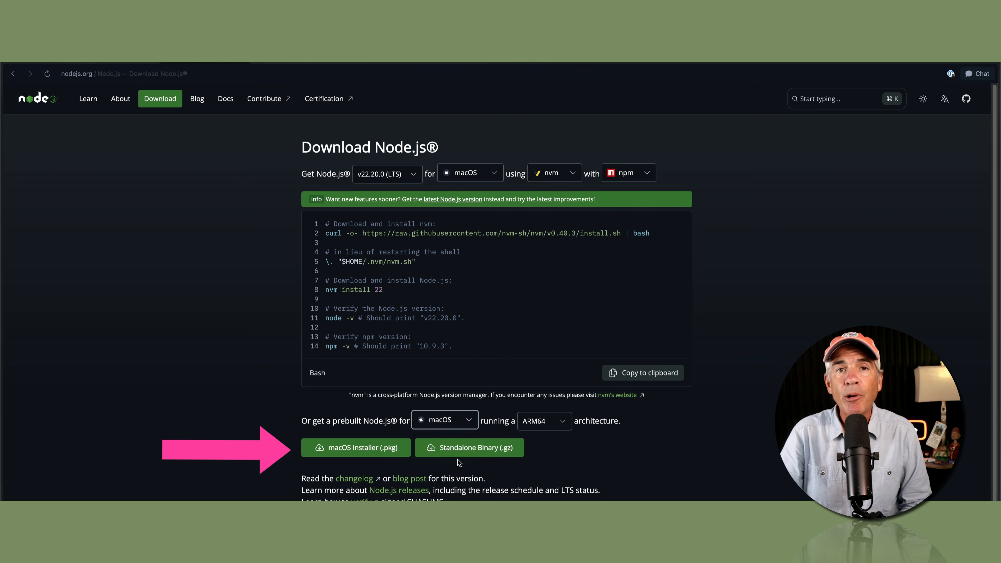
{"action": "left_click", "coordinate": [366, 455]}
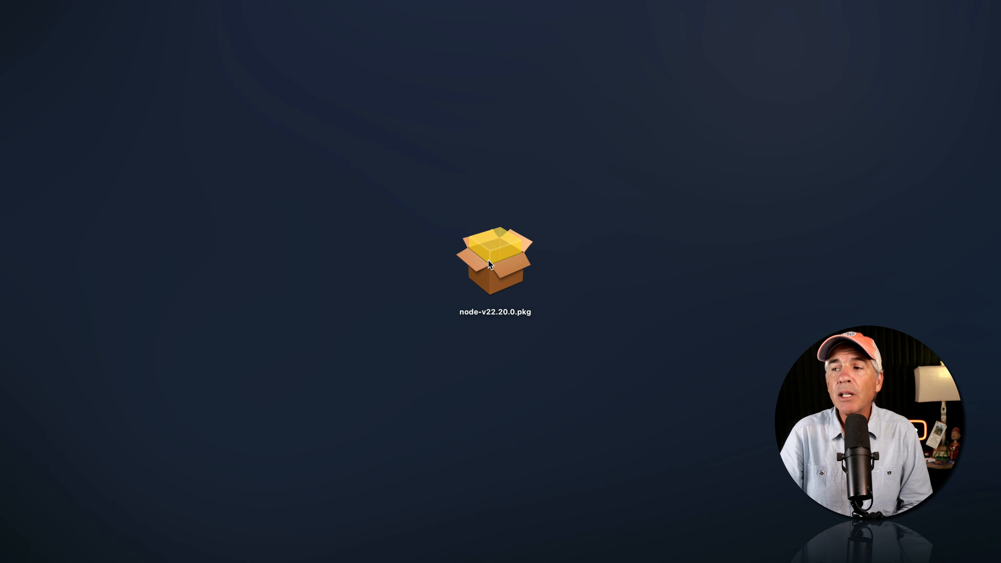
Launch the downloaded node-v22.20.0.pkg and proceed through the Node.js installer
{"action": "left_click", "coordinate": [490, 263]}
{"action": "double_click", "coordinate": [490, 263]}
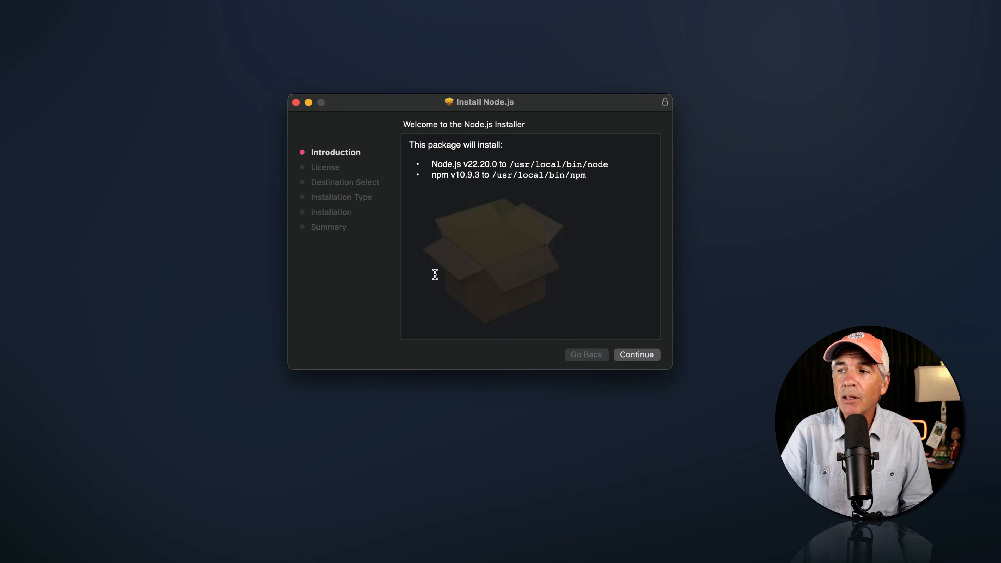
{"action": "left_click", "coordinate": [634, 355]}
{"action": "left_click", "coordinate": [636, 354]}
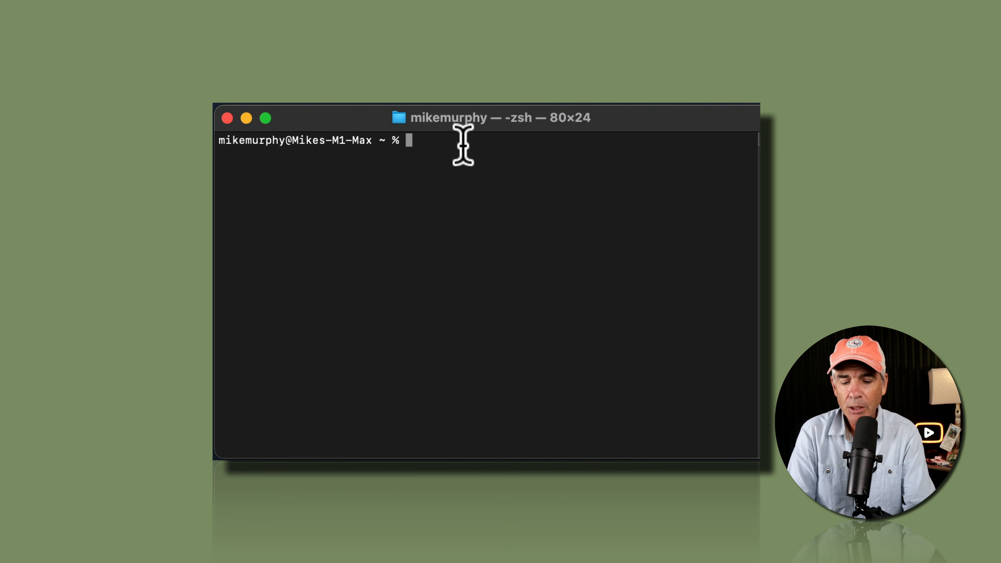
In Terminal, verify the Node.js installation by running node --version and highlight the reported version
{"action": "type", "text": "node --ve"}
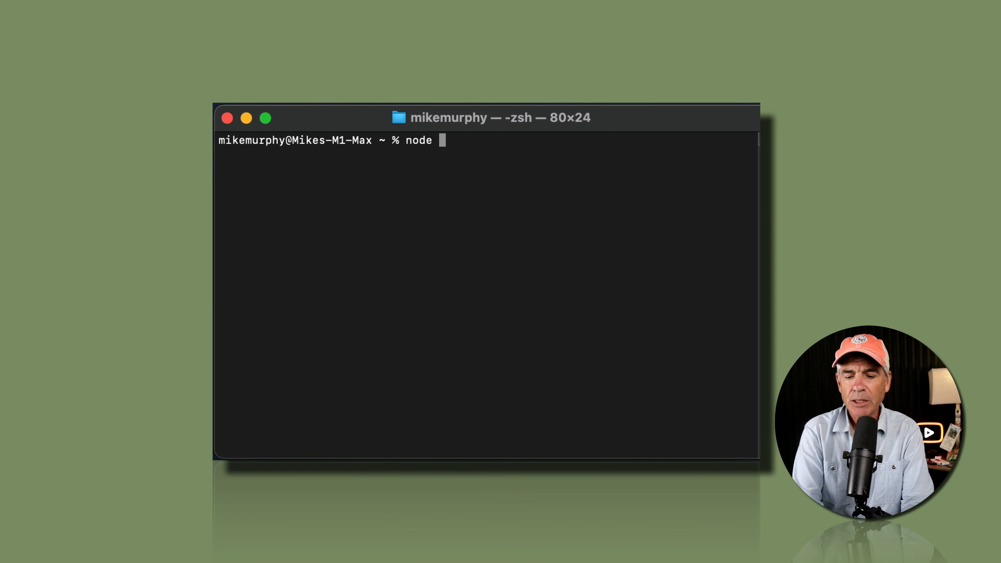
{"action": "type", "text": "rsion"}
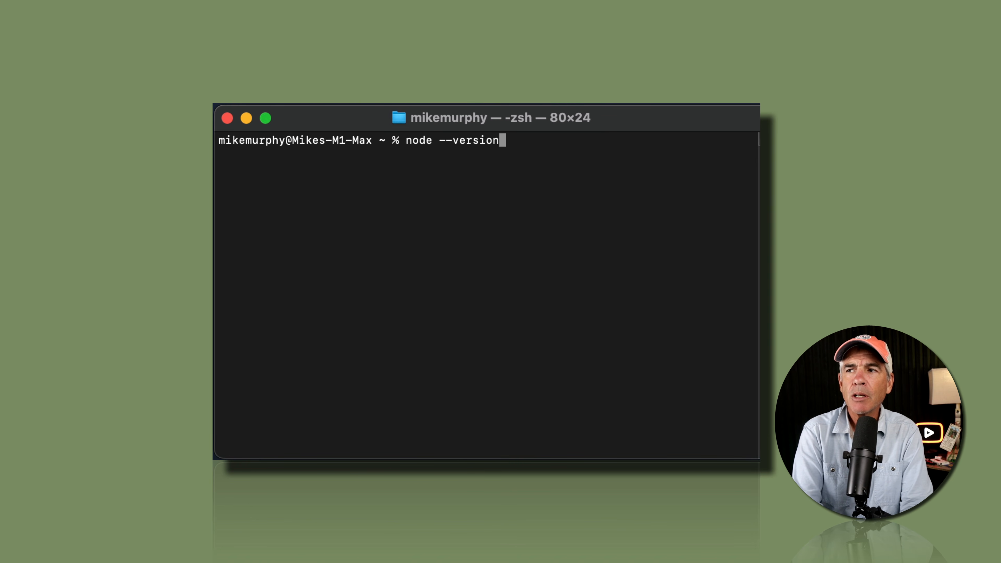
{"action": "key", "text": "Return"}
{"action": "left_click_drag", "start_coordinate": [288, 150], "coordinate": [220, 153]}
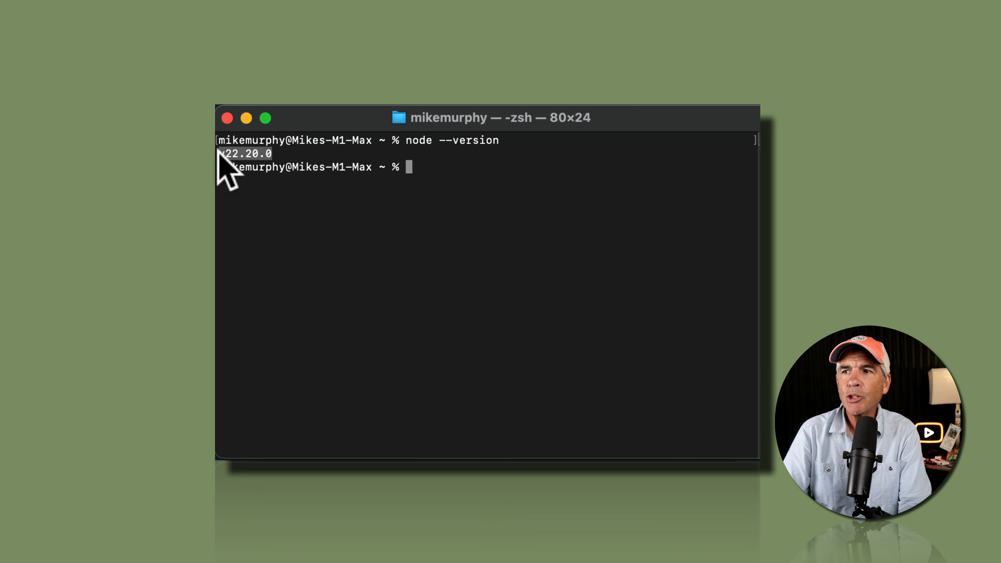
{"action": "left_click", "coordinate": [418, 220]}
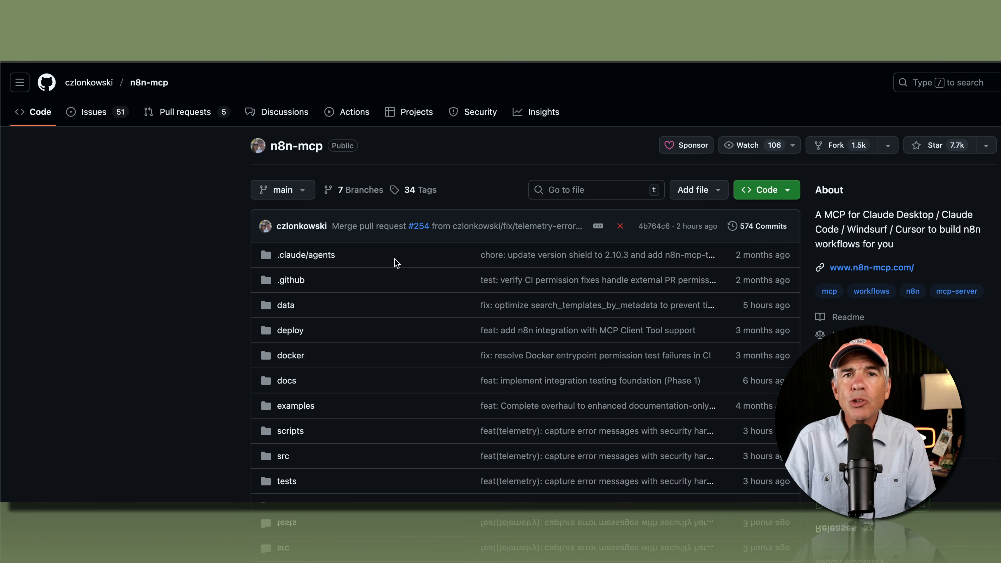
In the n8n-mcp GitHub README, find Option 1: npx and examine its Node.js prerequisite and the npx n8n-mcp command
{"action": "scroll", "coordinate": [394, 260], "scroll_direction": "down", "scroll_amount": 7}
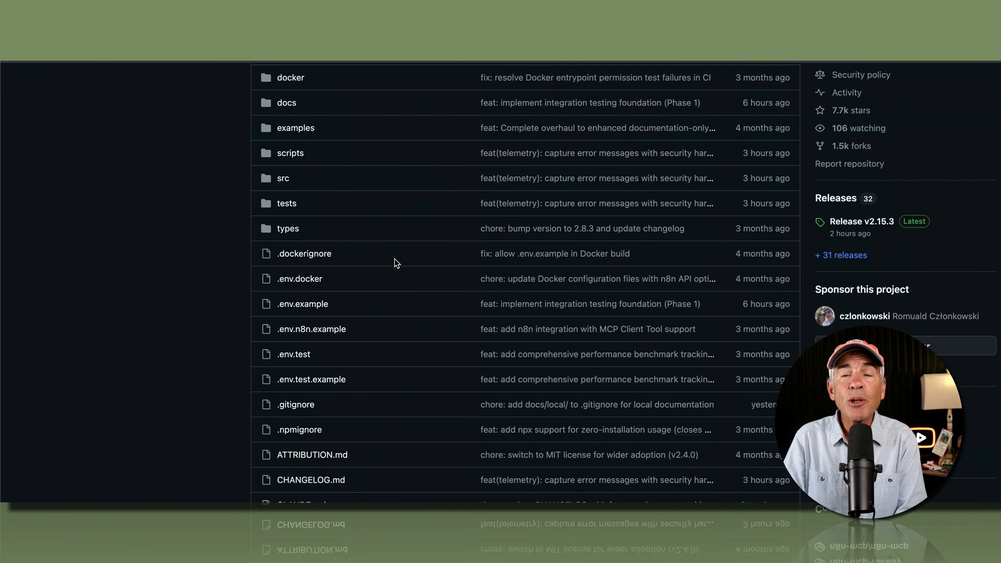
{"action": "scroll", "coordinate": [395, 259], "scroll_direction": "down", "scroll_amount": 10}
{"action": "scroll", "coordinate": [395, 261], "scroll_direction": "down", "scroll_amount": 15}
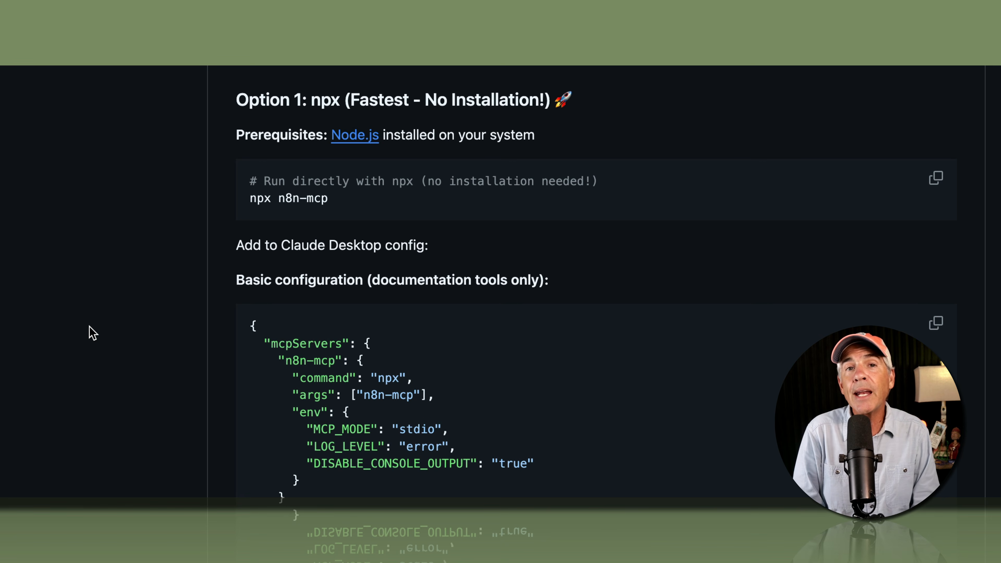
{"action": "left_click_drag", "start_coordinate": [311, 100], "coordinate": [343, 99]}
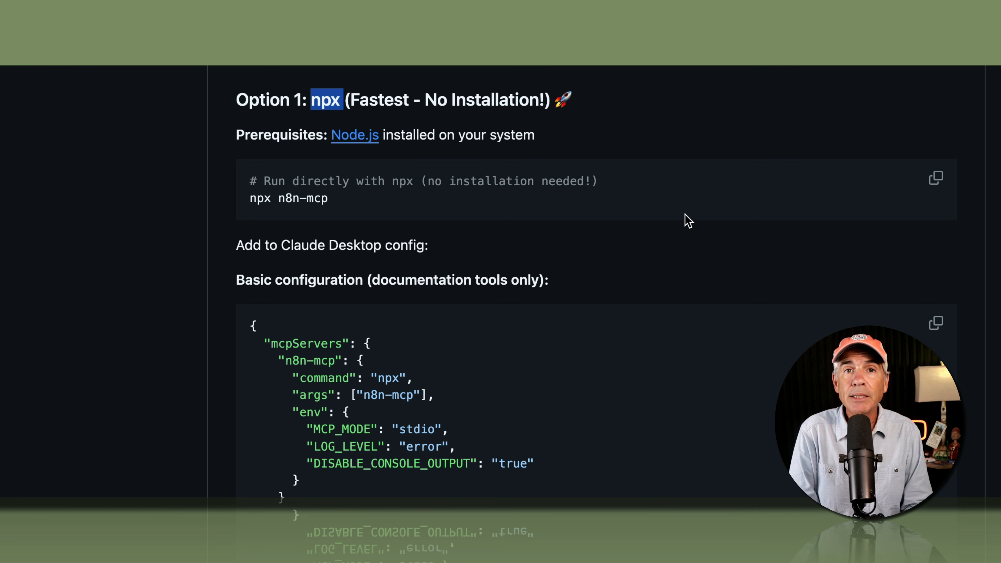
{"action": "left_click", "coordinate": [678, 159]}
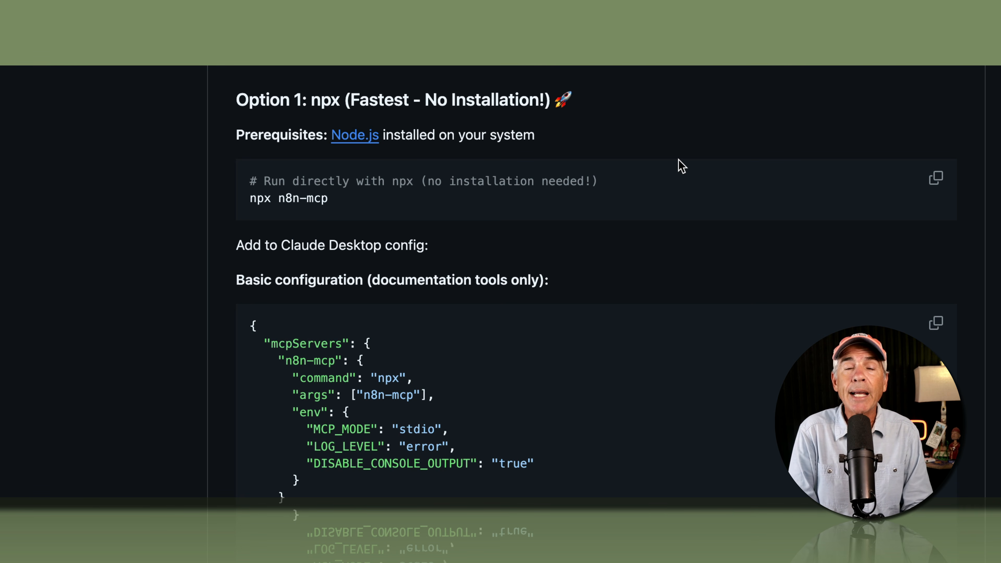
{"action": "left_click_drag", "start_coordinate": [335, 201], "coordinate": [247, 202]}
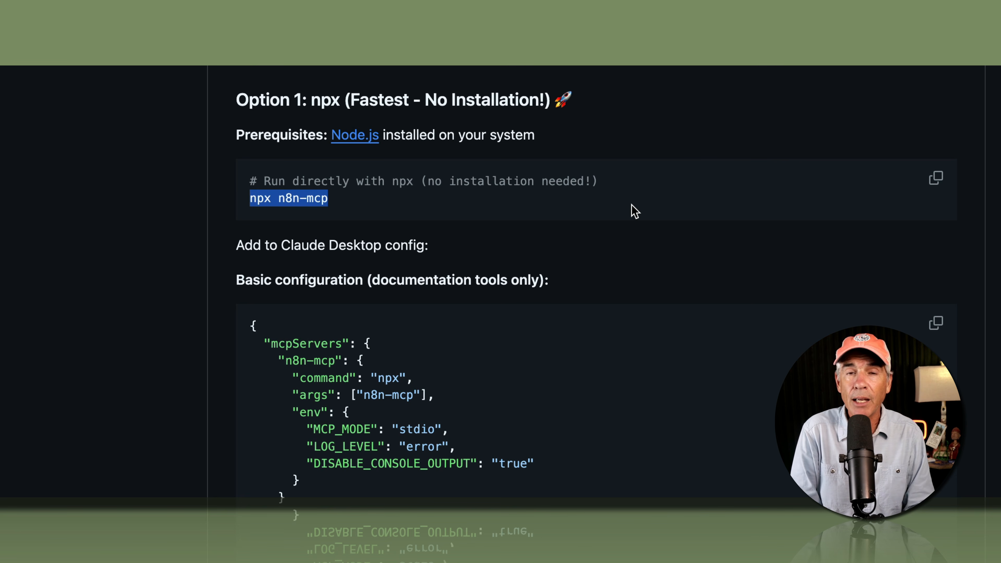
{"action": "left_click", "coordinate": [619, 195]}
{"action": "left_click_drag", "start_coordinate": [541, 138], "coordinate": [237, 134]}
{"action": "left_click_drag", "start_coordinate": [329, 198], "coordinate": [242, 195]}
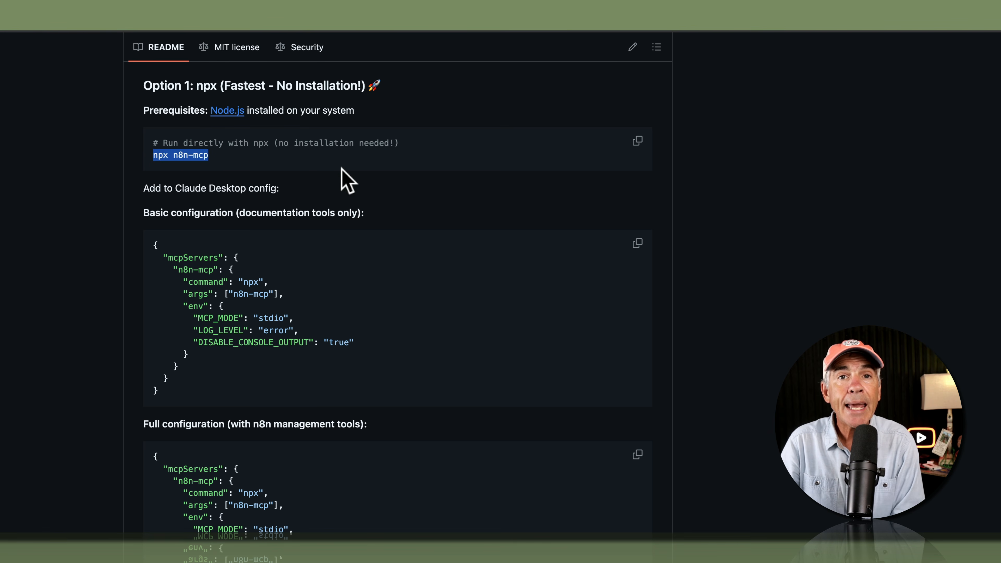
{"action": "left_click", "coordinate": [344, 180]}
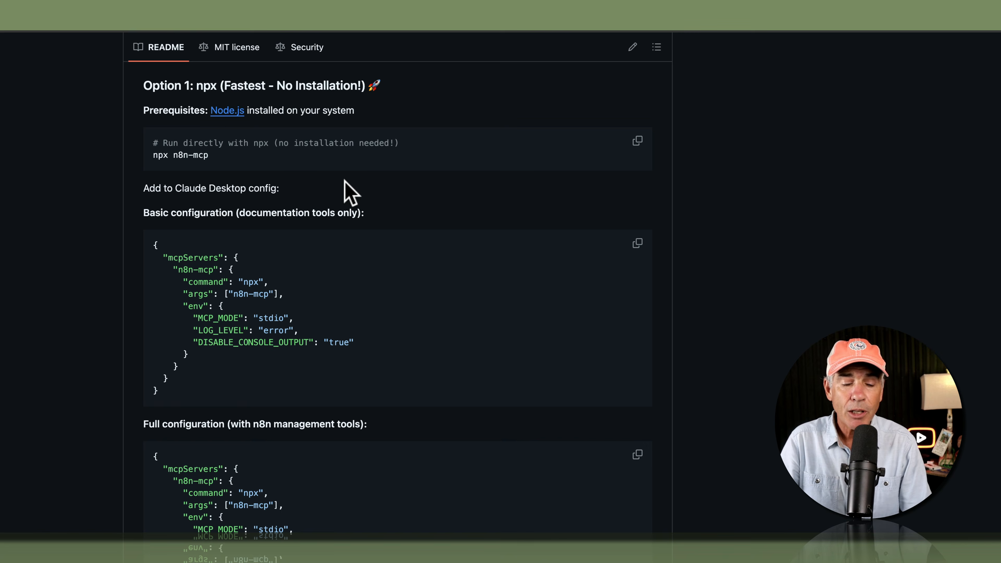
Switch to Claude Desktop and look at the chat's search and tools settings
{"action": "key", "text": "super+Tab"}
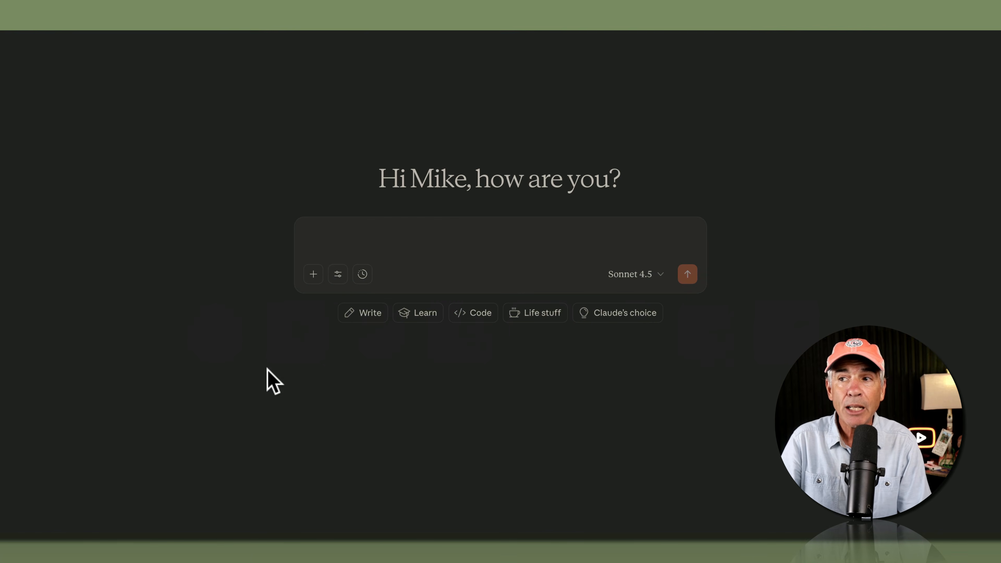
{"action": "left_click", "coordinate": [338, 276]}
{"action": "mouse_move", "coordinate": [464, 349]}
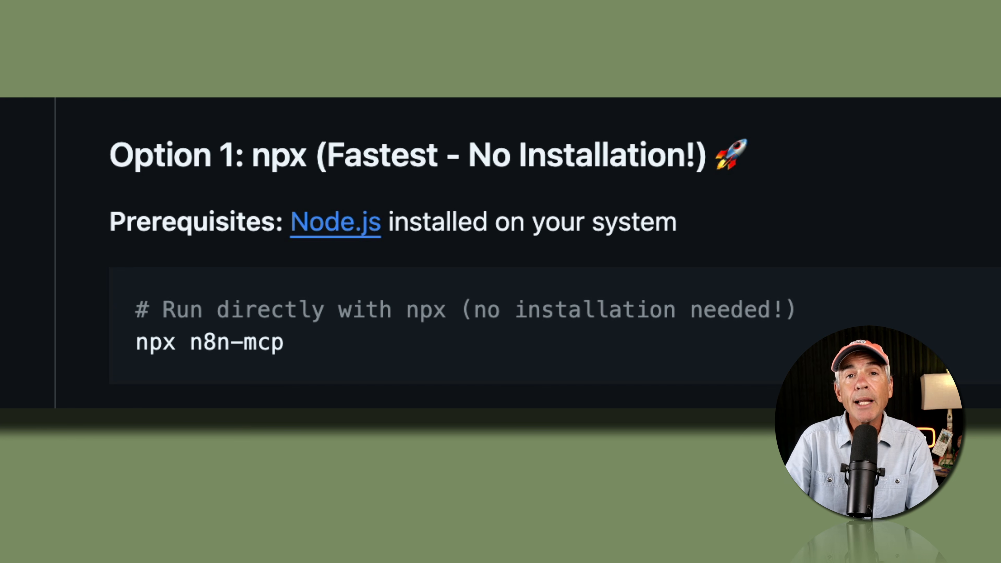
Copy the npx n8n-mcp command from the README's Option 1 section and run it in Terminal
{"action": "left_click_drag", "start_coordinate": [296, 342], "coordinate": [133, 347]}
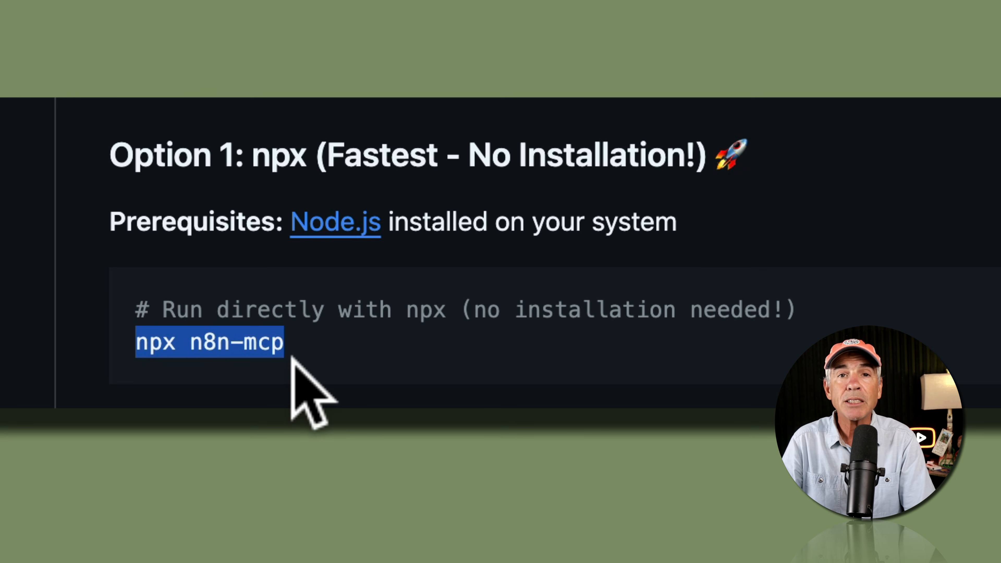
{"action": "key", "text": "super"}
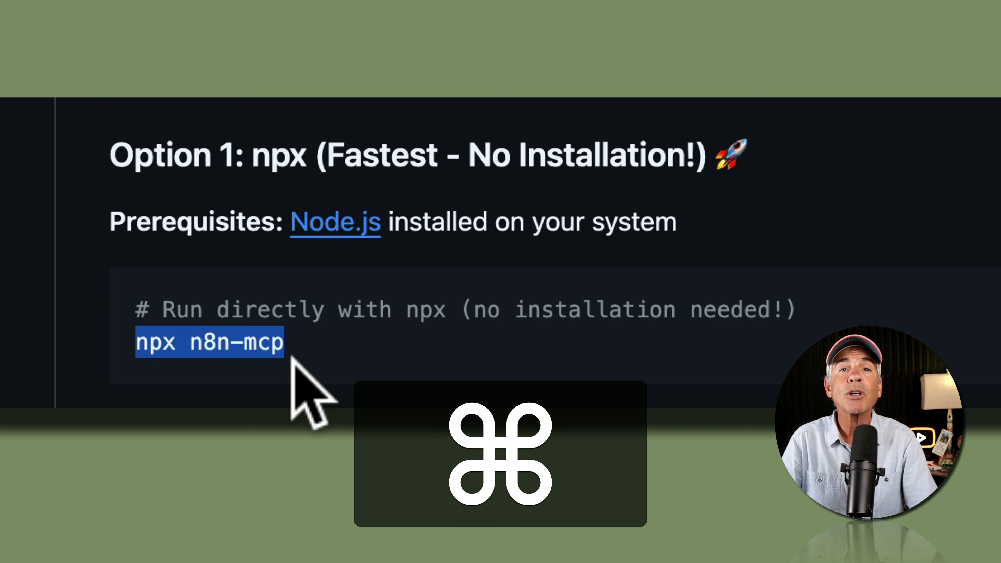
{"action": "key", "text": "super+c"}
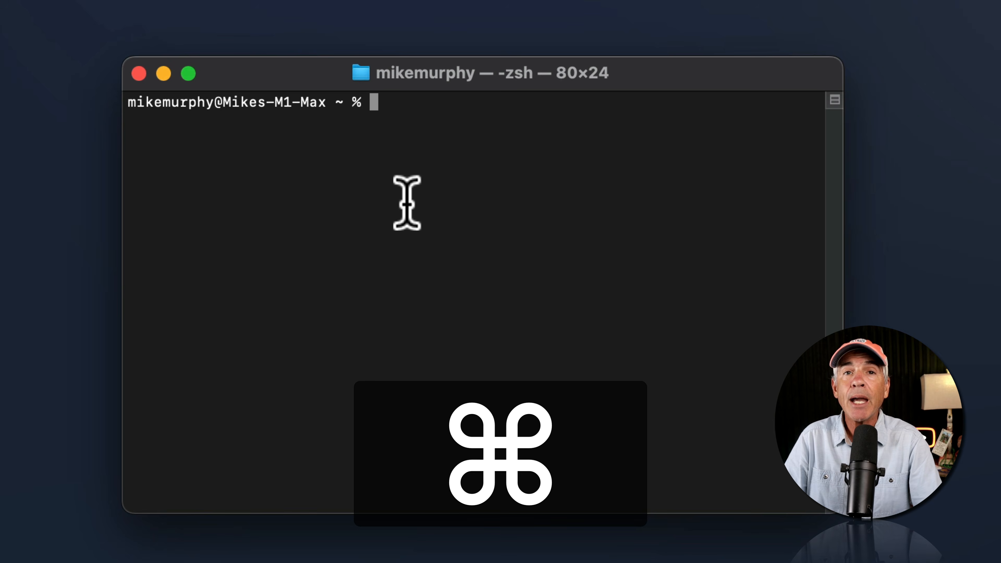
{"action": "key", "text": "super+v"}
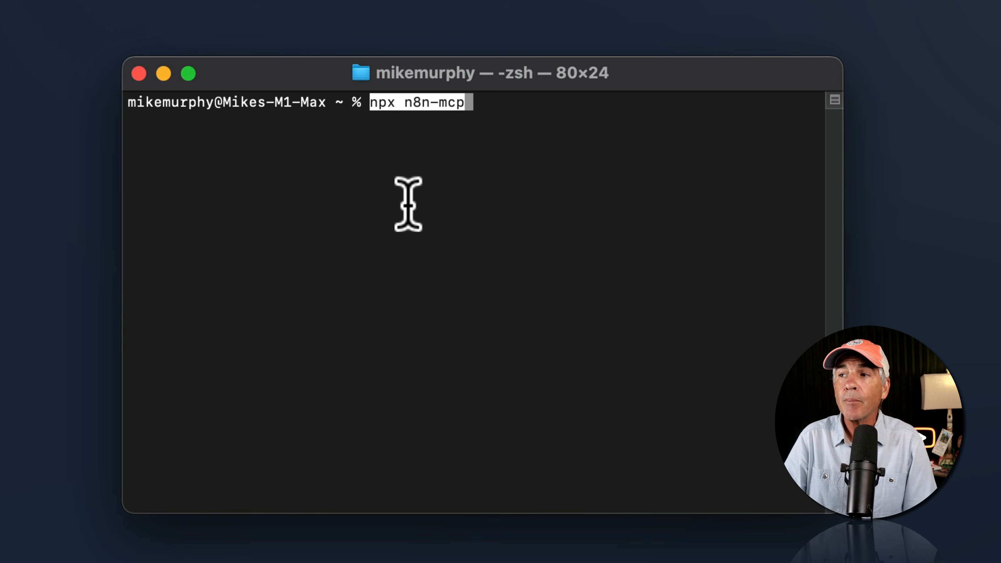
{"action": "key", "text": "Return"}
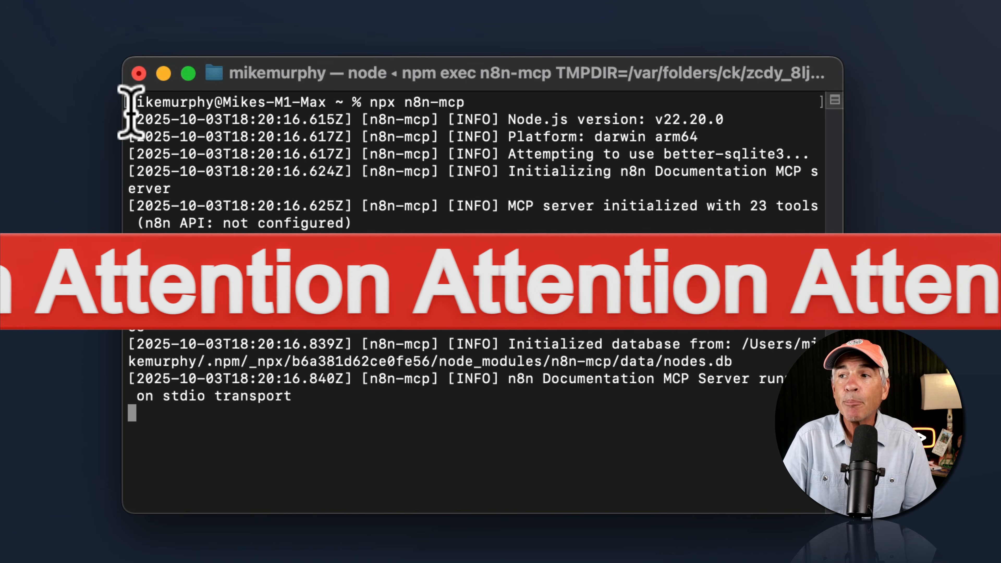
Highlight the n8n-mcp startup log in Terminal, stop the running process, and return to the README's Claude Desktop configuration section
{"action": "left_click_drag", "start_coordinate": [139, 113], "coordinate": [364, 391]}
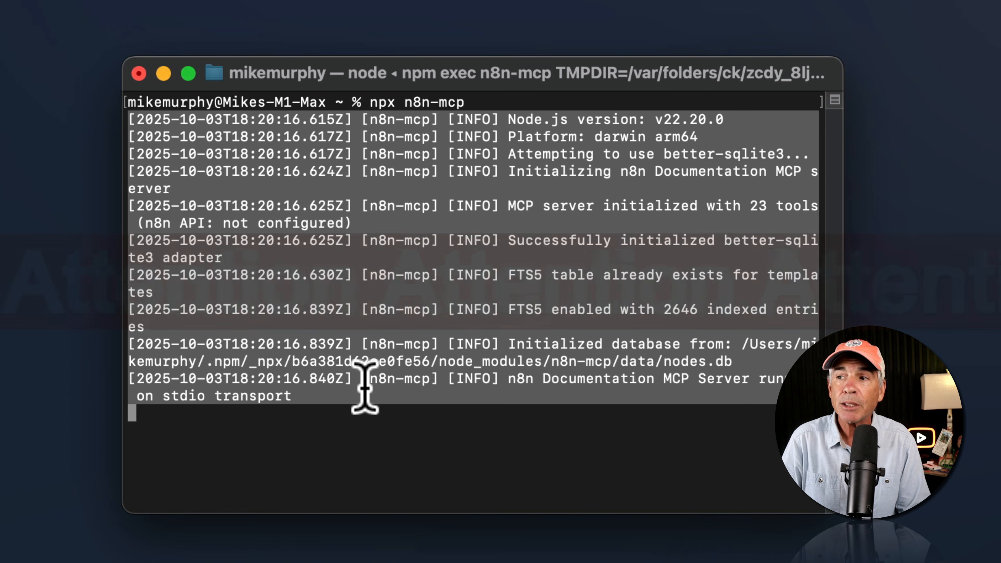
{"action": "left_click", "coordinate": [175, 410]}
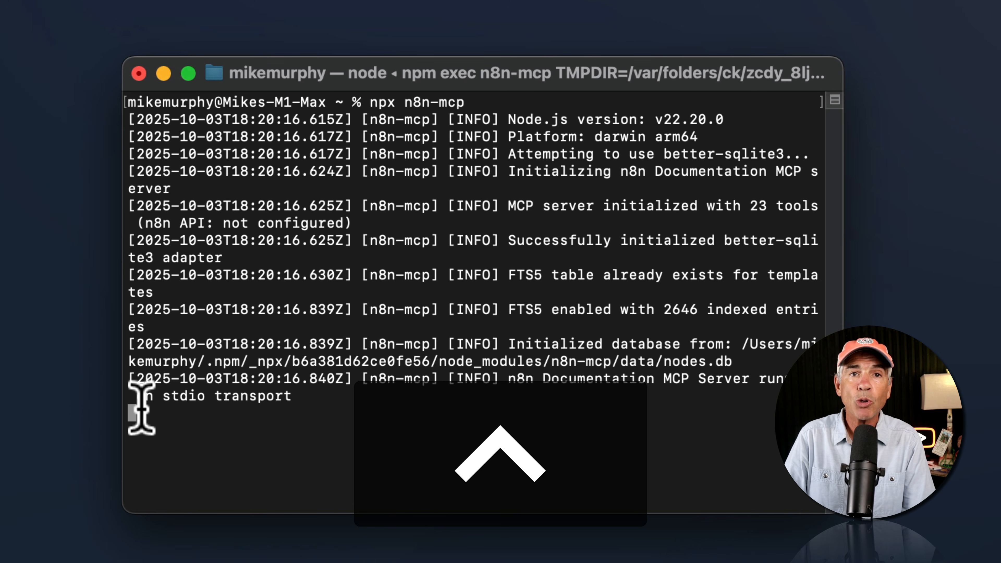
{"action": "key", "text": "ctrl+c"}
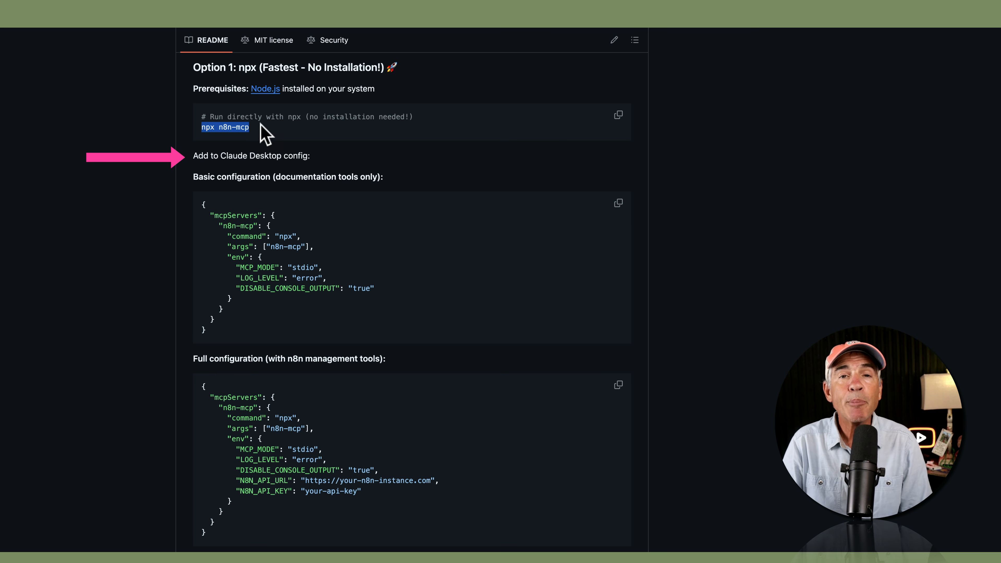
{"action": "left_click", "coordinate": [285, 244]}
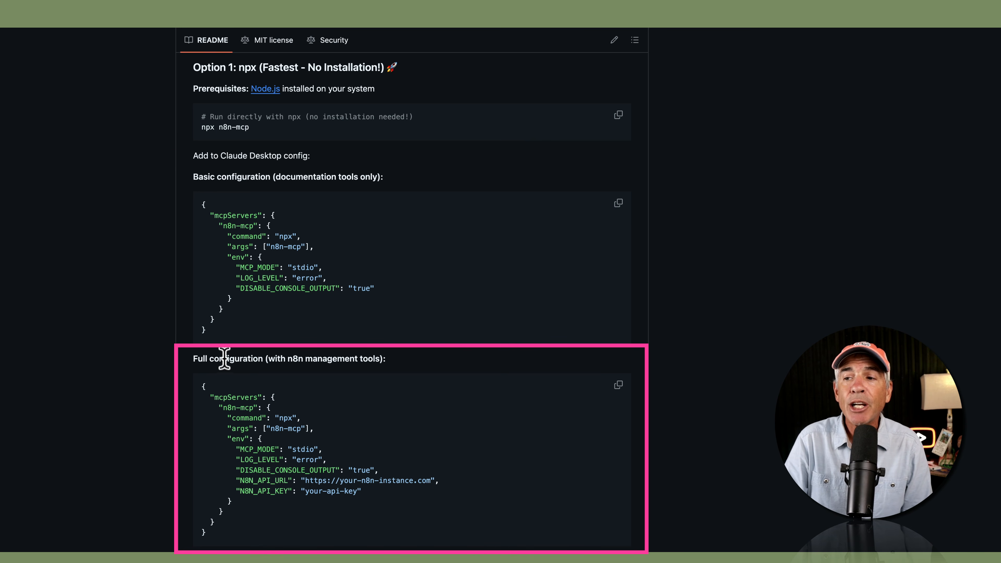
Examine the README's full configuration with n8n management tools, including the N8N_API_URL and N8N_API_KEY lines, and copy the whole block
{"action": "left_click_drag", "start_coordinate": [208, 544], "coordinate": [206, 389]}
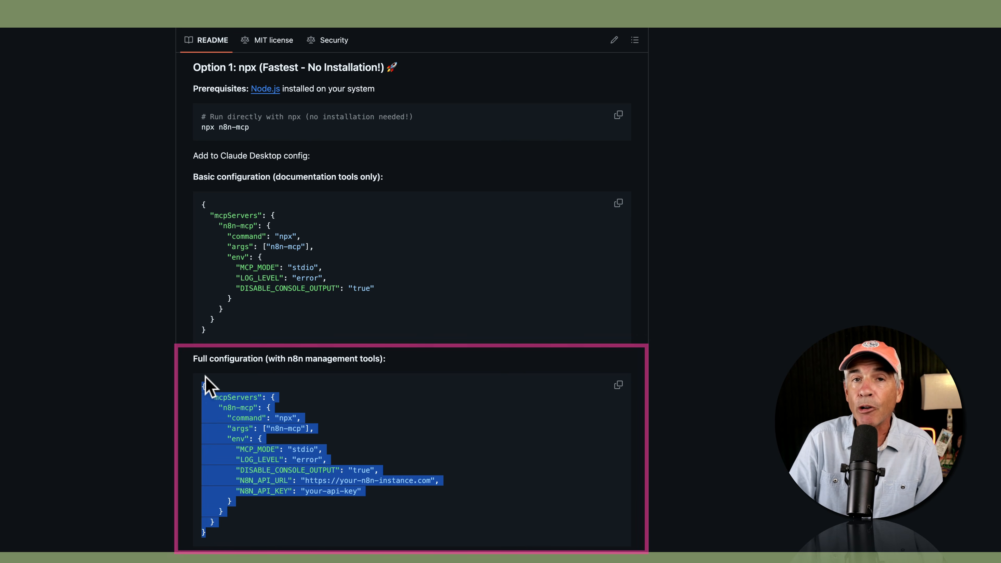
{"action": "left_click", "coordinate": [315, 354]}
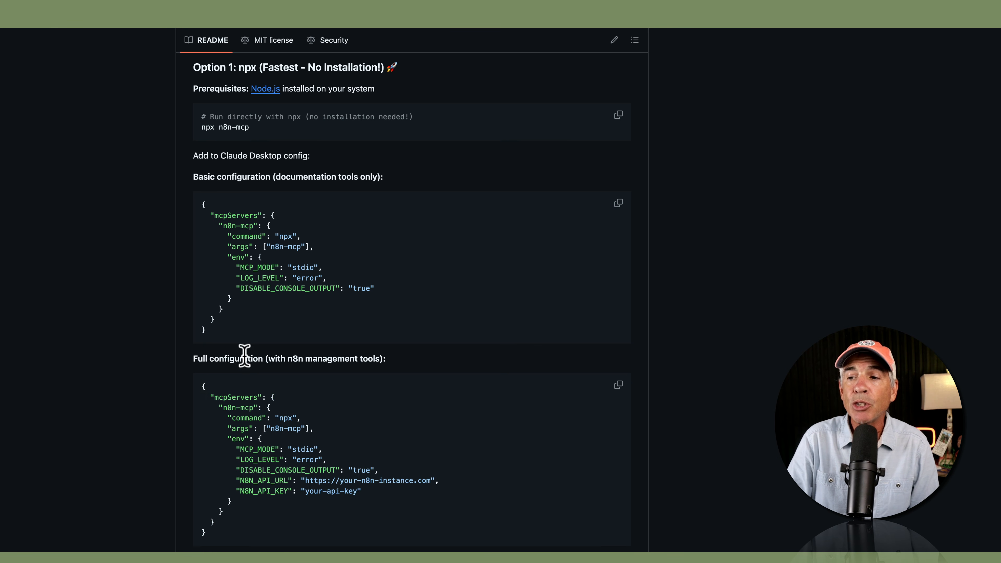
{"action": "left_click_drag", "start_coordinate": [362, 491], "coordinate": [236, 479]}
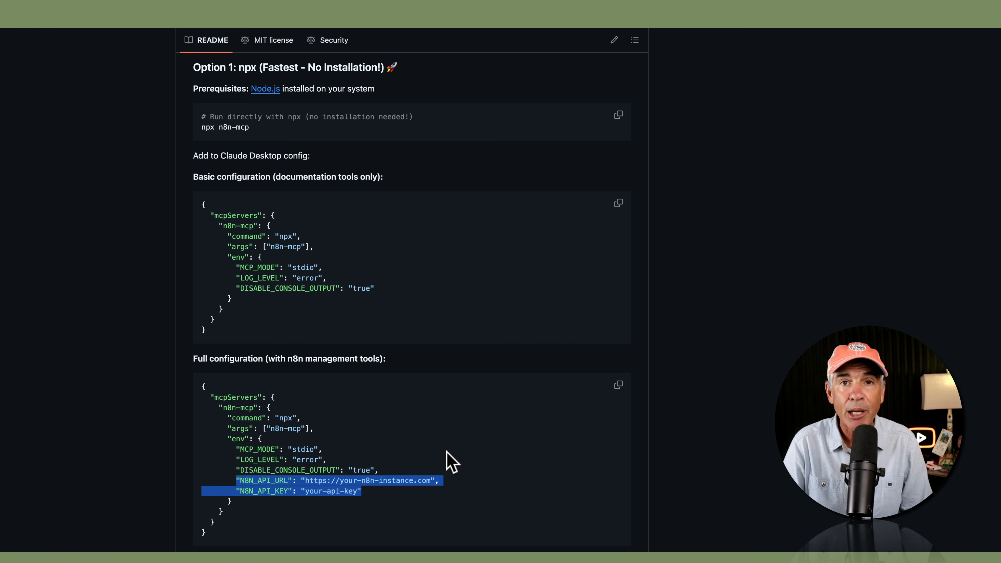
{"action": "left_click", "coordinate": [253, 518]}
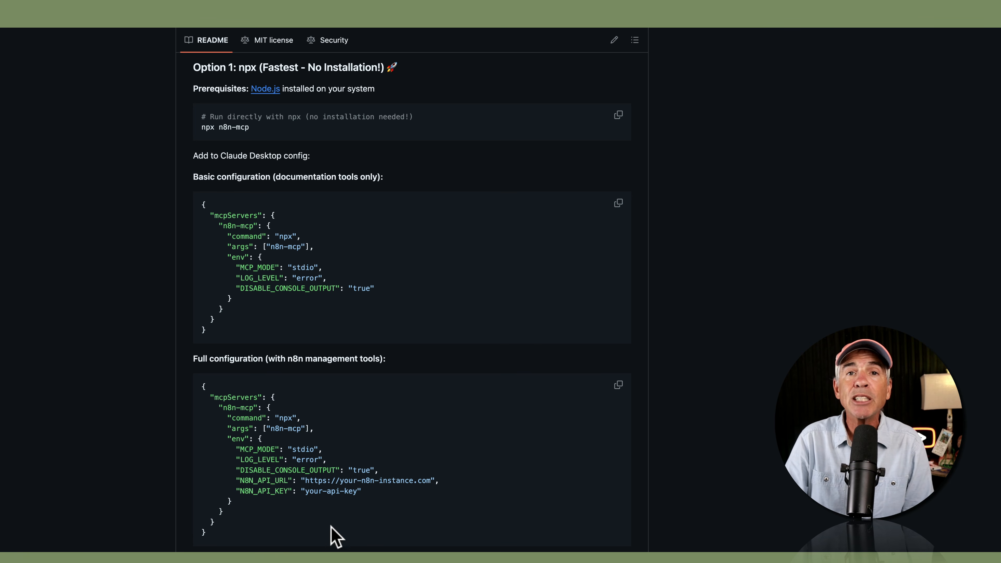
{"action": "left_click", "coordinate": [619, 386]}
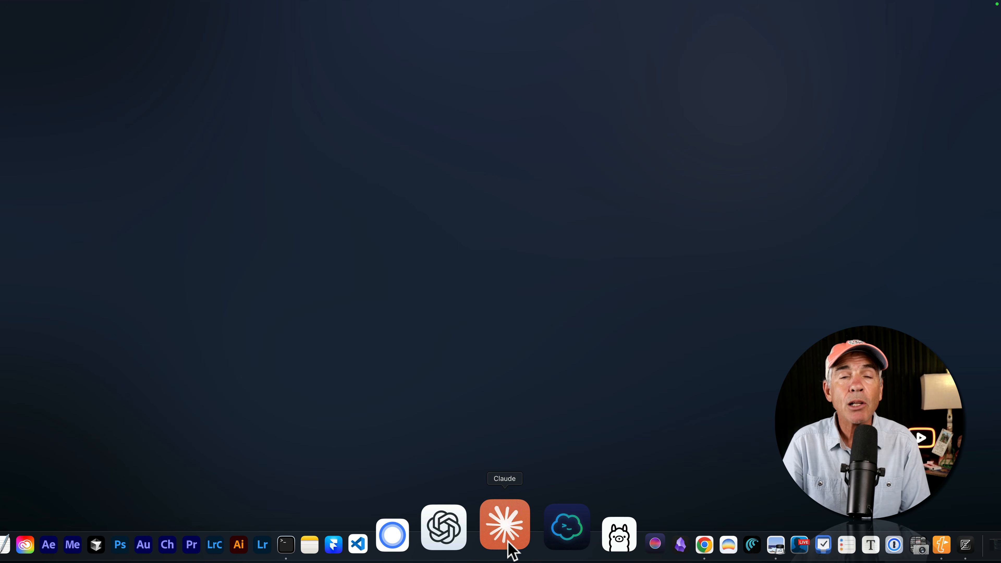
Switch to Claude Desktop and open the Developer settings for local MCP servers
{"action": "left_click", "coordinate": [508, 543]}
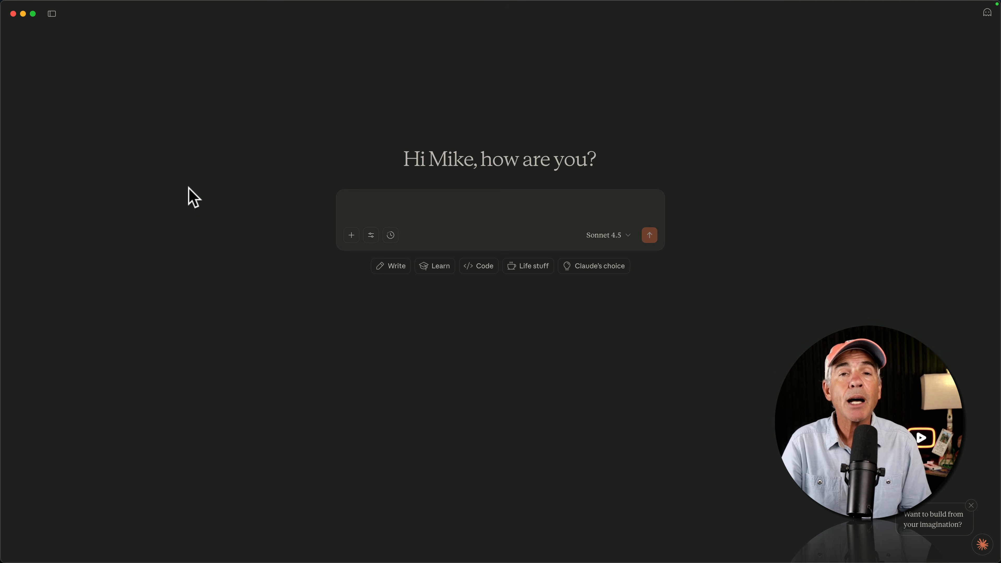
{"action": "mouse_move", "coordinate": [46, 7]}
{"action": "left_click", "coordinate": [110, 22]}
{"action": "left_click", "coordinate": [134, 91]}
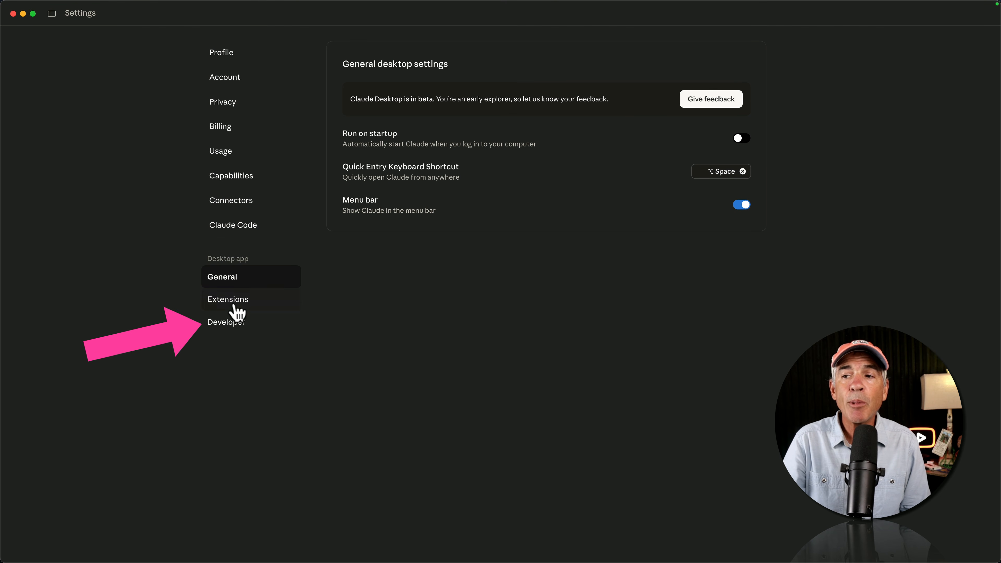
{"action": "left_click", "coordinate": [232, 322]}
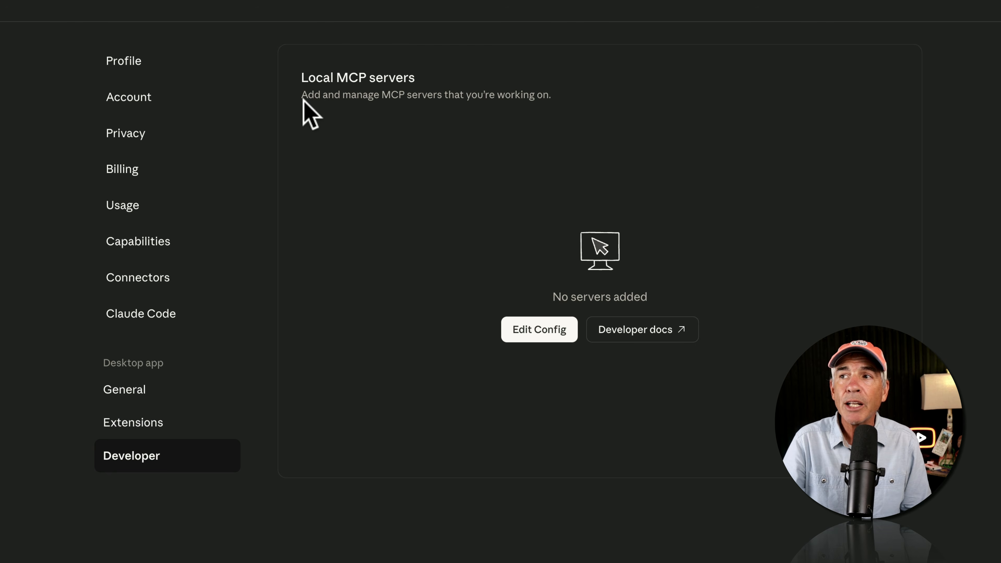
{"action": "left_click_drag", "start_coordinate": [303, 95], "coordinate": [551, 90]}
{"action": "left_click", "coordinate": [537, 131]}
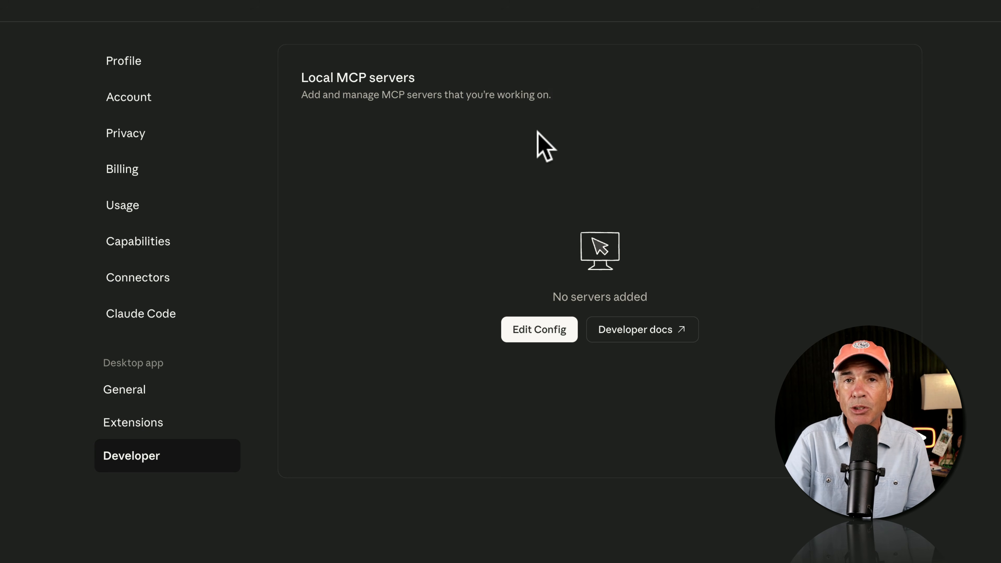
Edit the local MCP server configuration by opening claude_desktop_config.json in Zed
{"action": "left_click", "coordinate": [541, 340]}
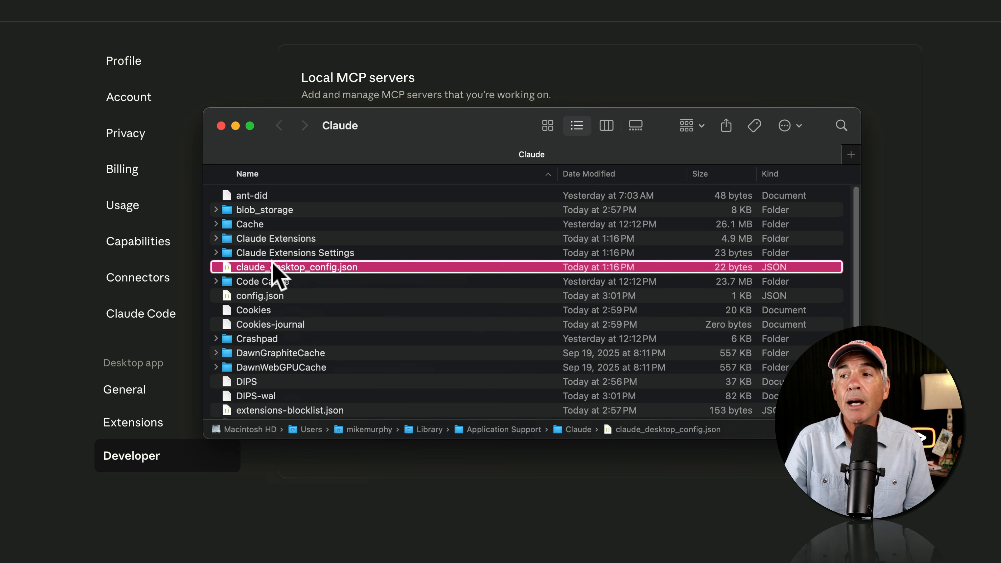
{"action": "right_click", "coordinate": [280, 267]}
{"action": "mouse_move", "coordinate": [306, 294]}
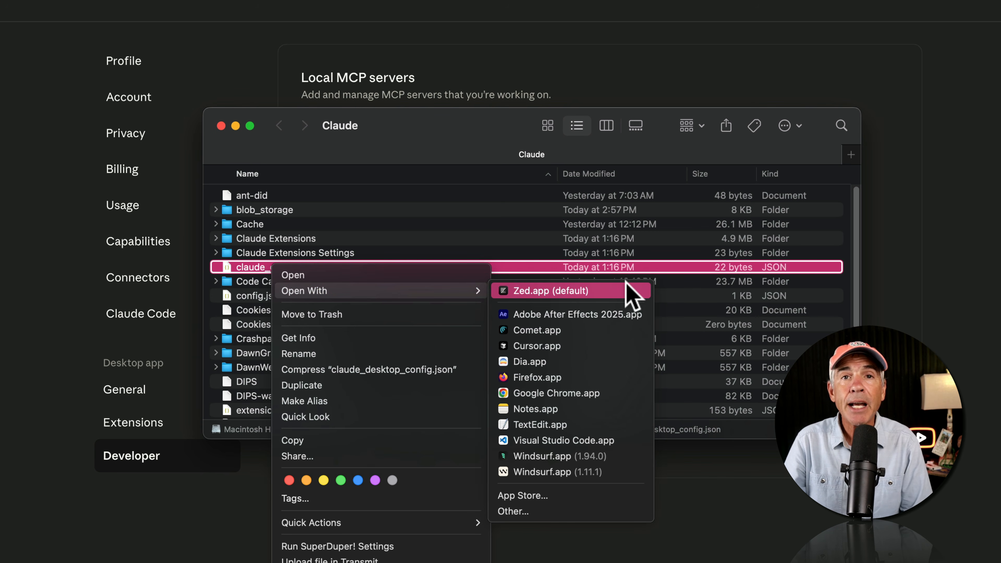
{"action": "left_click", "coordinate": [595, 295]}
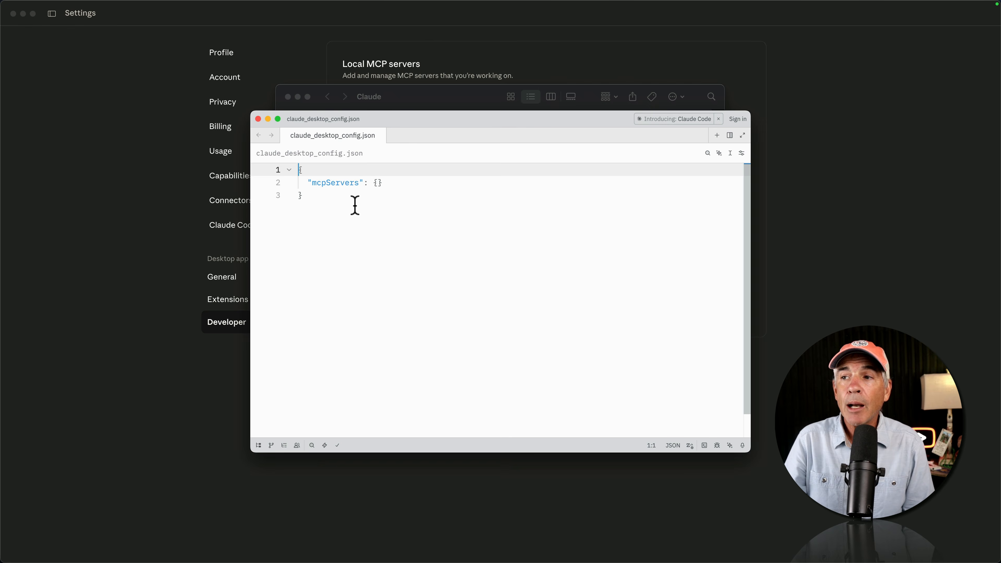
Replace the entire contents of claude_desktop_config.json with the copied full n8n-mcp configuration and add an empty line at the end
{"action": "left_click_drag", "start_coordinate": [355, 205], "coordinate": [299, 166]}
{"action": "key", "text": "super+a"}
{"action": "key", "text": "BackSpace"}
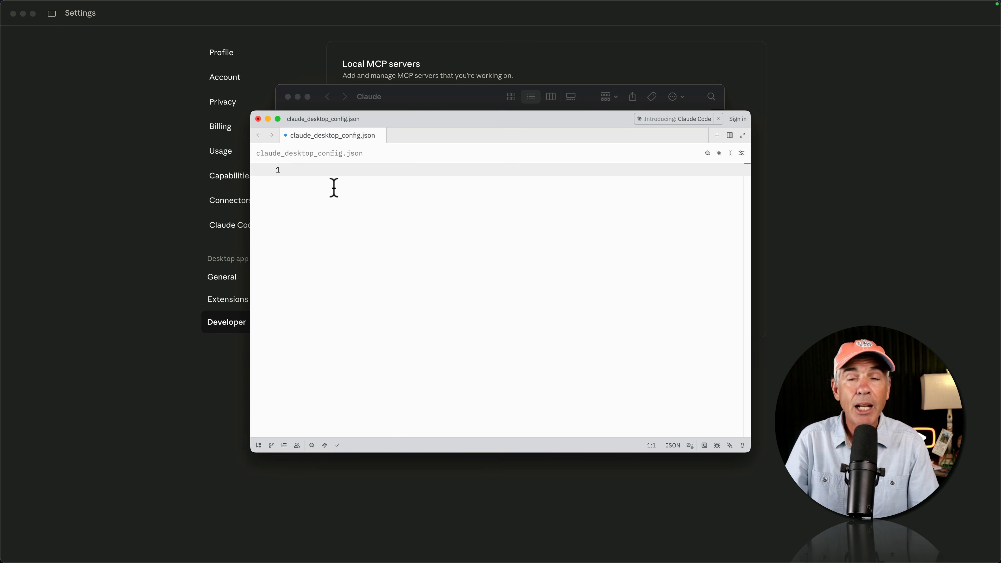
{"action": "key", "text": "super+v"}
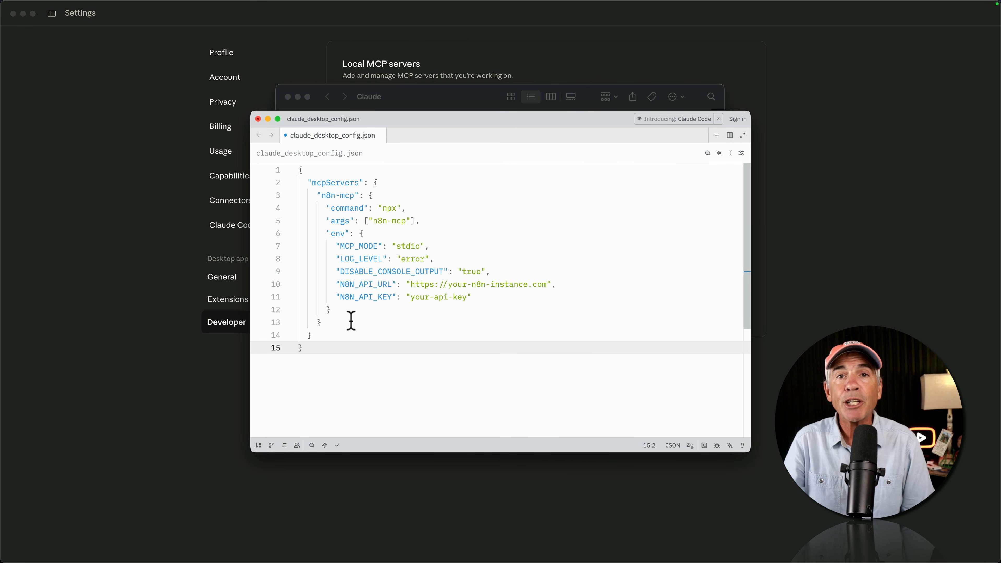
{"action": "key", "text": "Return"}
Examine the N8N_API_URL and N8N_API_KEY placeholders in the config and the README's tip about the API URL for a local Docker instance
{"action": "left_click_drag", "start_coordinate": [340, 284], "coordinate": [541, 303]}
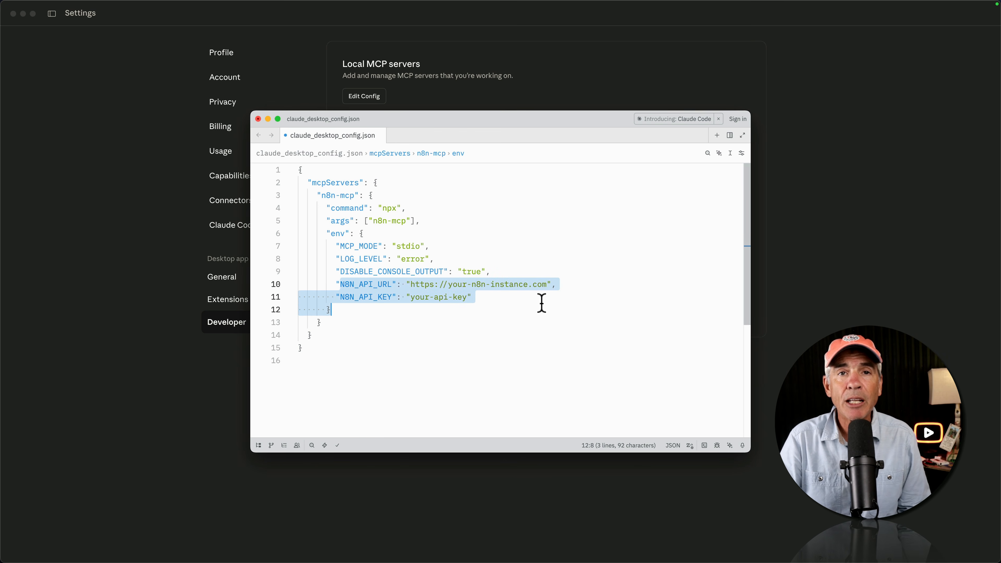
{"action": "left_click", "coordinate": [525, 326]}
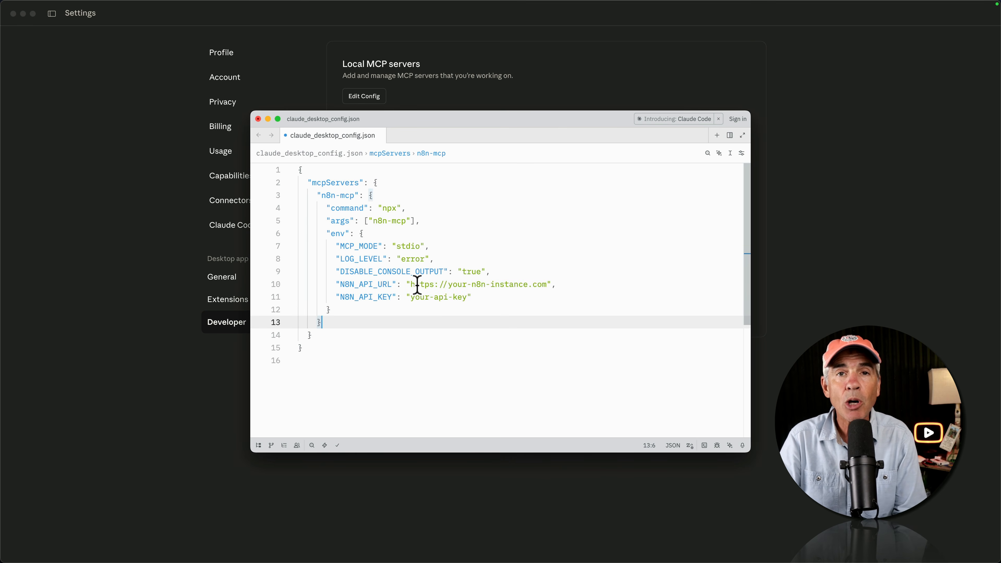
{"action": "left_click_drag", "start_coordinate": [411, 284], "coordinate": [547, 283]}
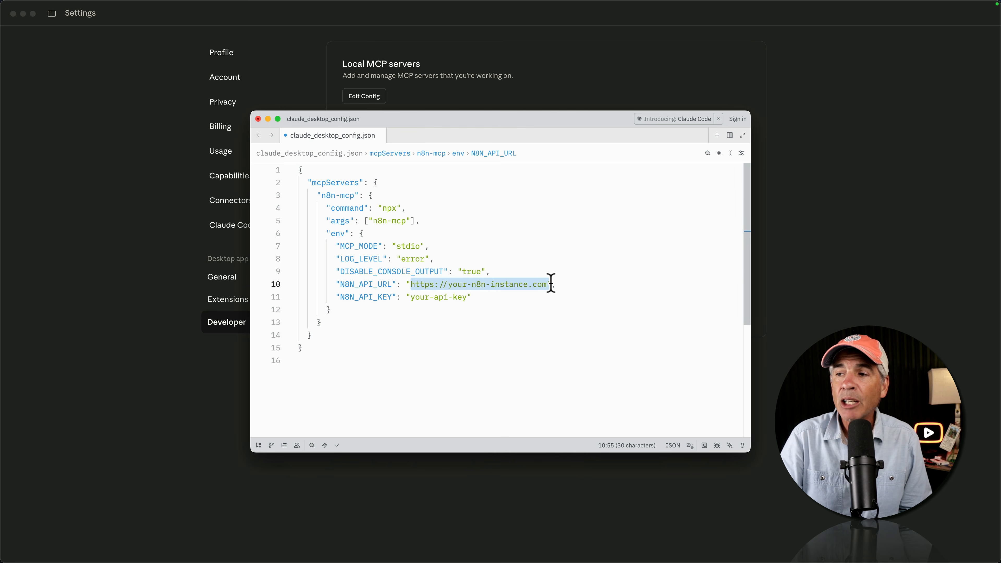
{"action": "left_click", "coordinate": [537, 312]}
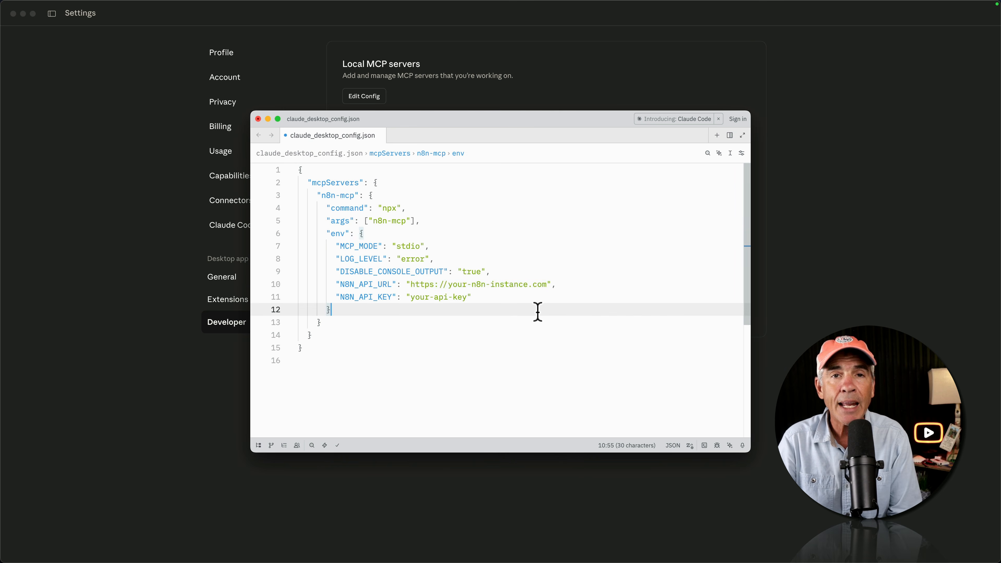
{"action": "left_click", "coordinate": [510, 326]}
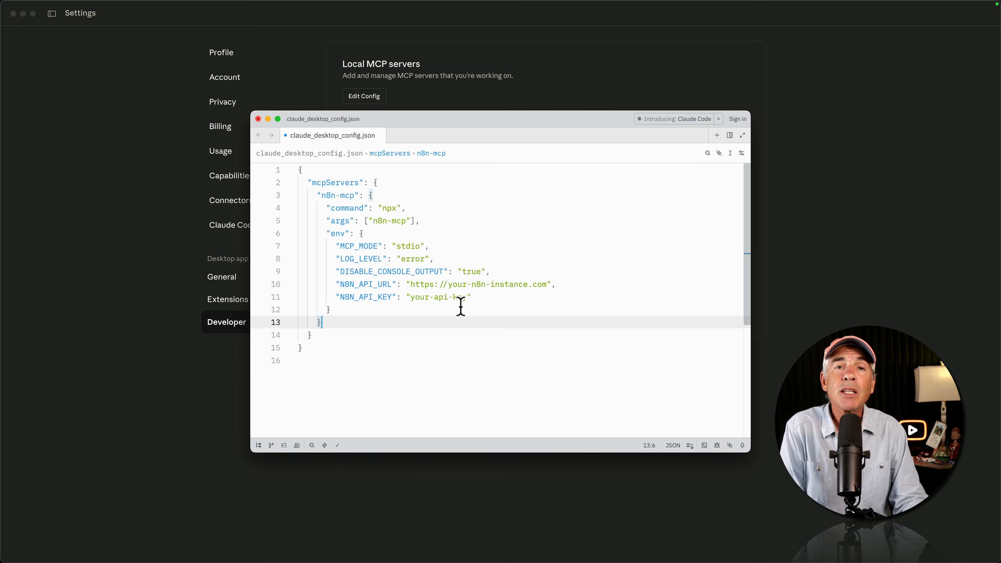
{"action": "left_click_drag", "start_coordinate": [411, 297], "coordinate": [440, 297]}
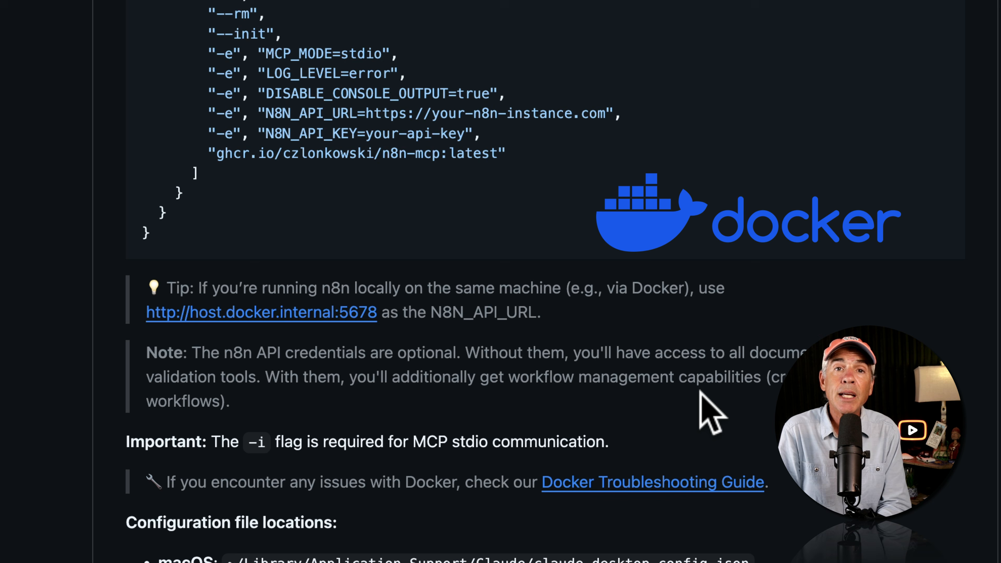
{"action": "left_click_drag", "start_coordinate": [541, 313], "coordinate": [153, 291]}
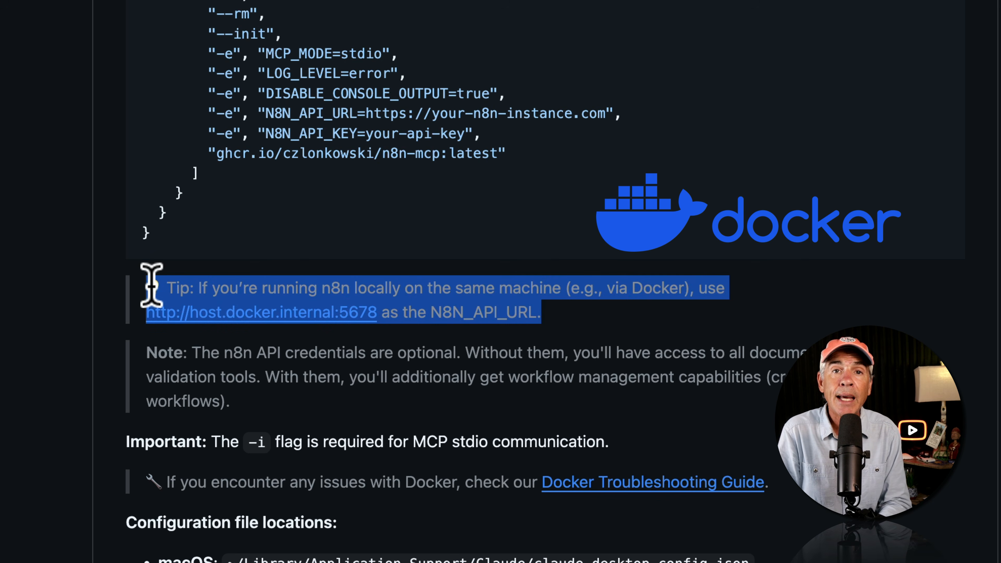
{"action": "left_click", "coordinate": [575, 325]}
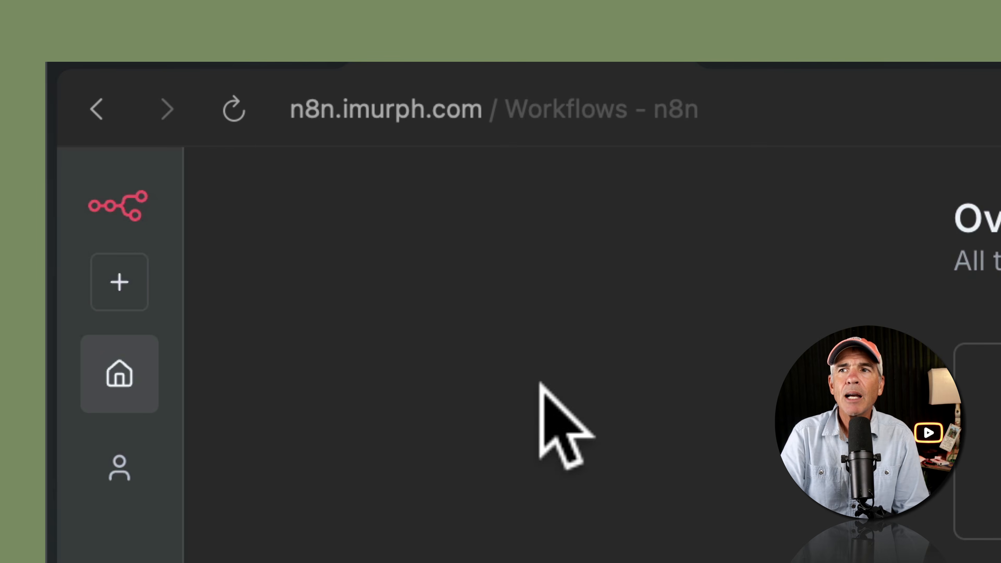
Copy the base URL of the n8n instance from the browser address, leaving out /home/workflows, and return to the config file
{"action": "left_click", "coordinate": [505, 113]}
{"action": "left_click", "coordinate": [512, 106]}
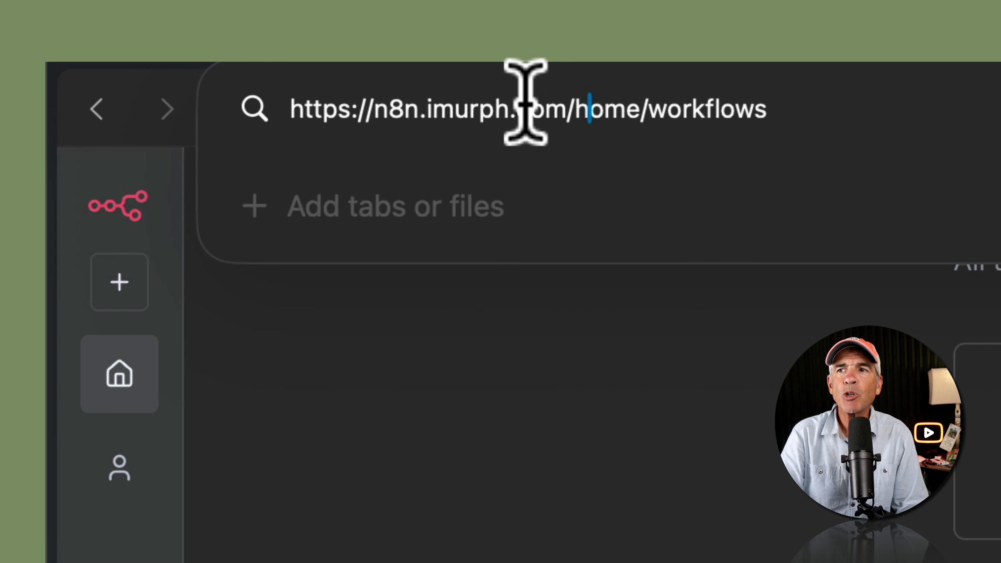
{"action": "left_click_drag", "start_coordinate": [570, 106], "coordinate": [286, 107]}
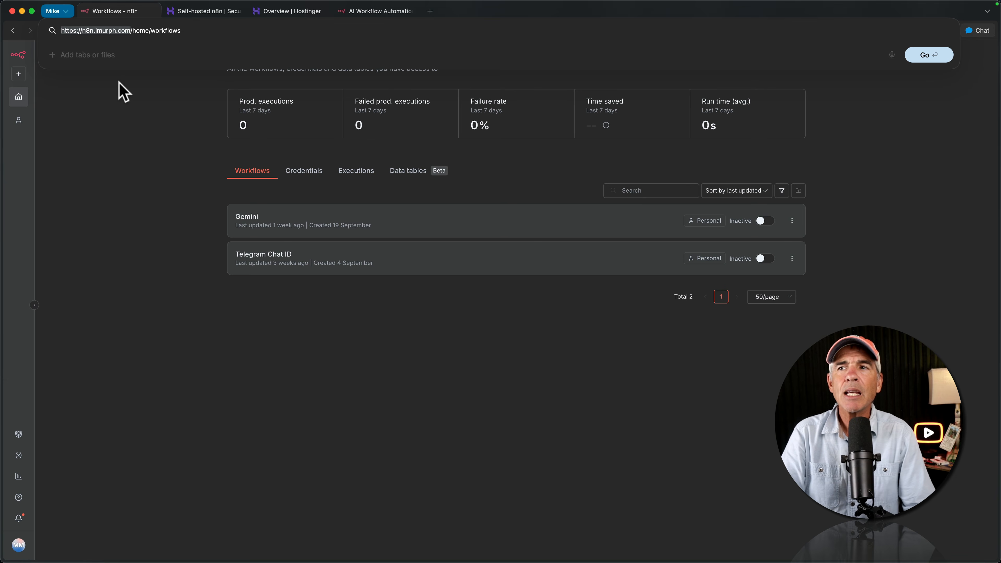
{"action": "key", "text": "super+Tab"}
{"action": "left_click", "coordinate": [216, 302]}
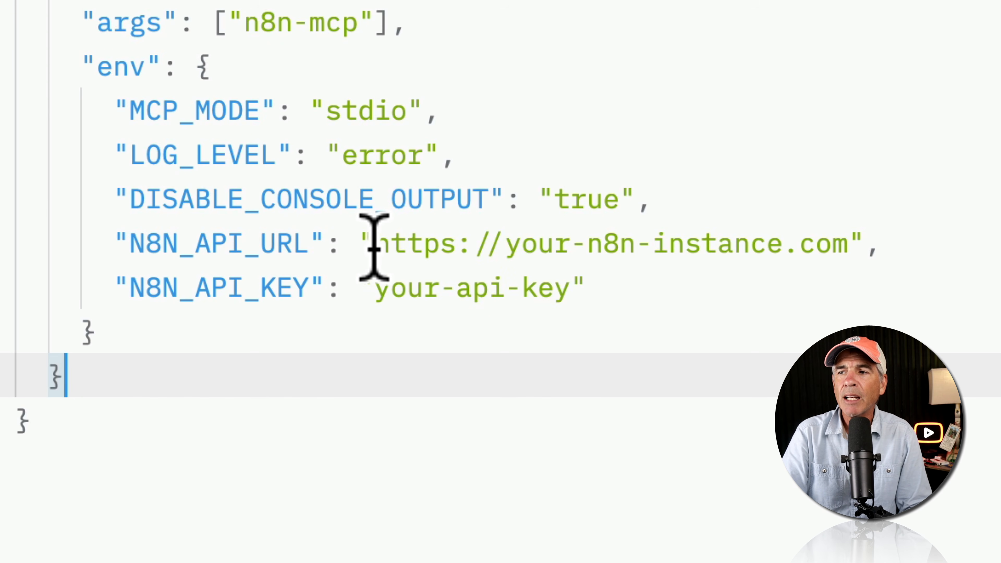
{"action": "mouse_move", "coordinate": [377, 237]}
{"action": "left_mouse_down"}
{"action": "mouse_move", "coordinate": [662, 233]}
{"action": "mouse_move", "coordinate": [780, 215]}
{"action": "mouse_move", "coordinate": [850, 235]}
{"action": "mouse_move", "coordinate": [436, 231]}
{"action": "mouse_move", "coordinate": [380, 245]}
{"action": "left_mouse_up"}
{"action": "left_click_drag", "start_coordinate": [380, 245], "coordinate": [375, 244]}
{"action": "key", "text": "super+v"}
{"action": "left_click", "coordinate": [335, 490]}
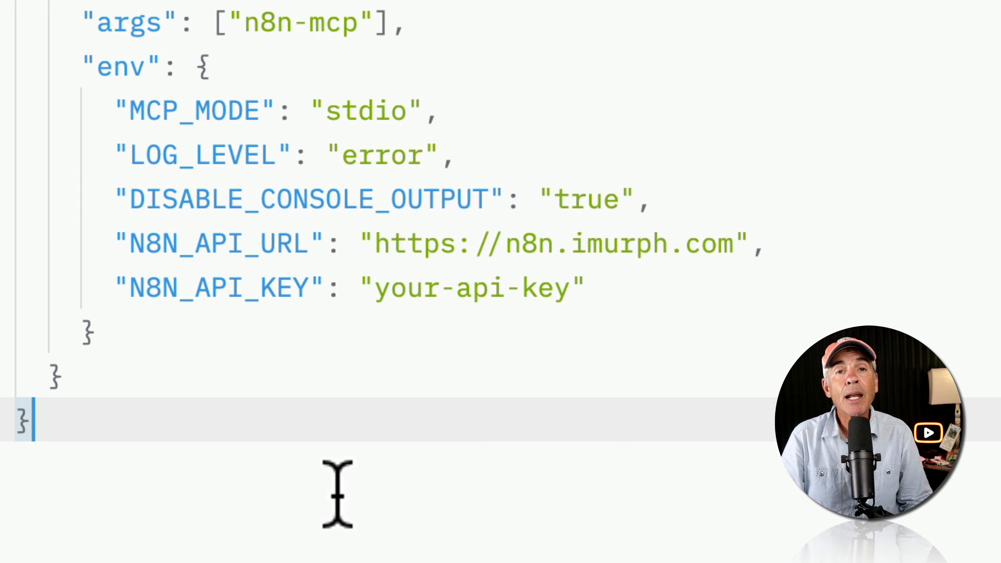
Highlight the N8N_API_KEY placeholder, then open the n8n API page in the n8n instance's settings and start creating an API key
{"action": "left_click_drag", "start_coordinate": [375, 287], "coordinate": [569, 287]}
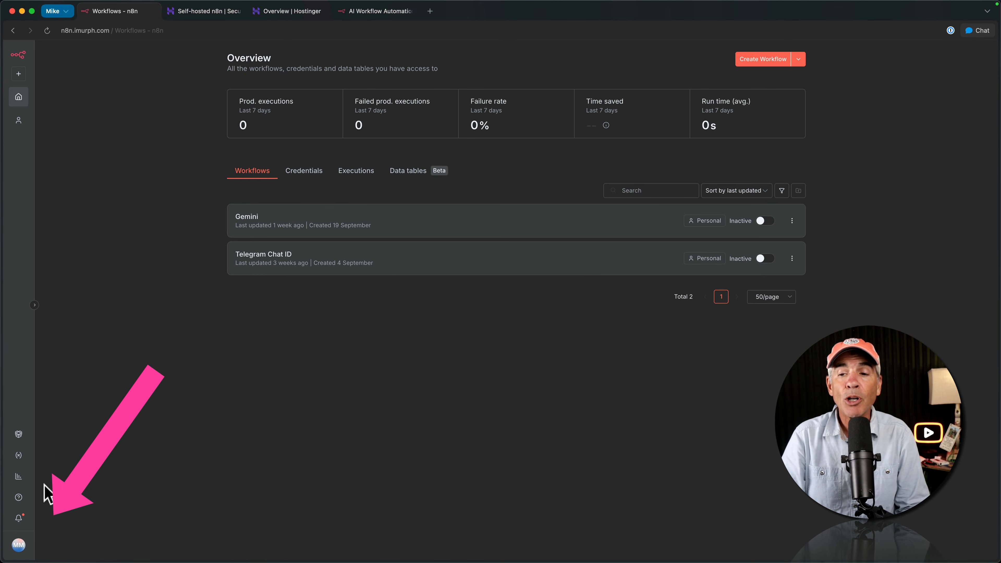
{"action": "left_click", "coordinate": [17, 547]}
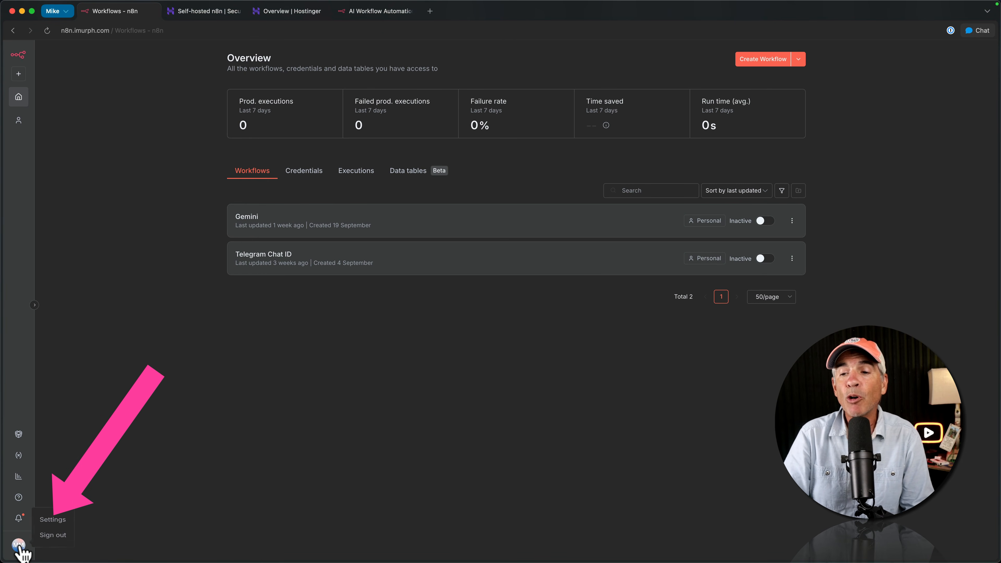
{"action": "left_click", "coordinate": [60, 523]}
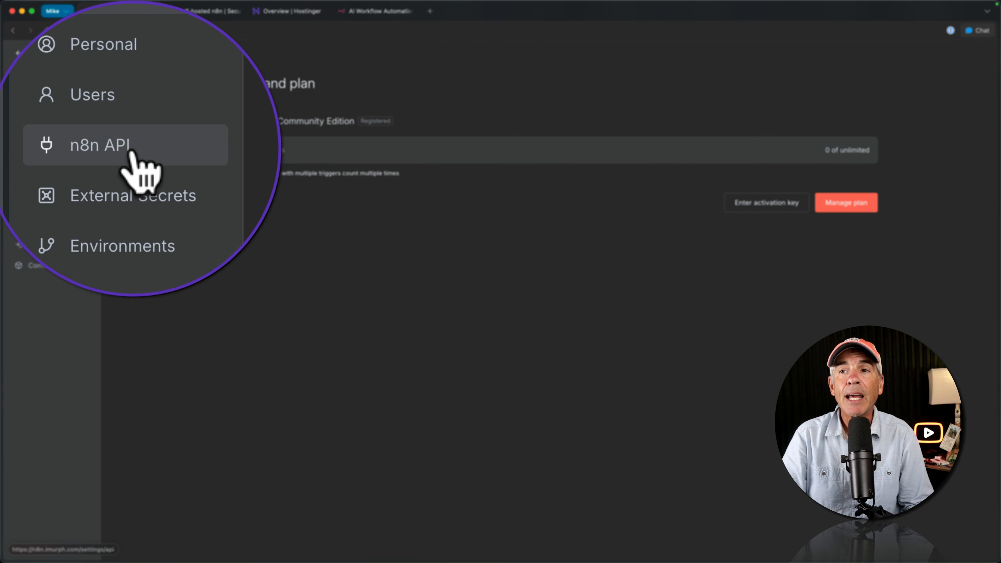
{"action": "left_click", "coordinate": [132, 153]}
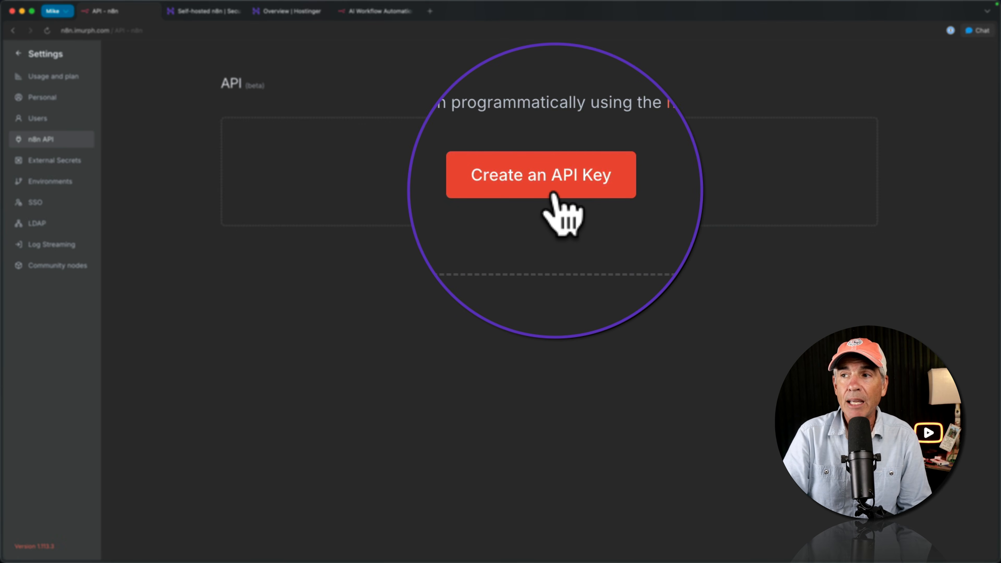
{"action": "left_click", "coordinate": [552, 180]}
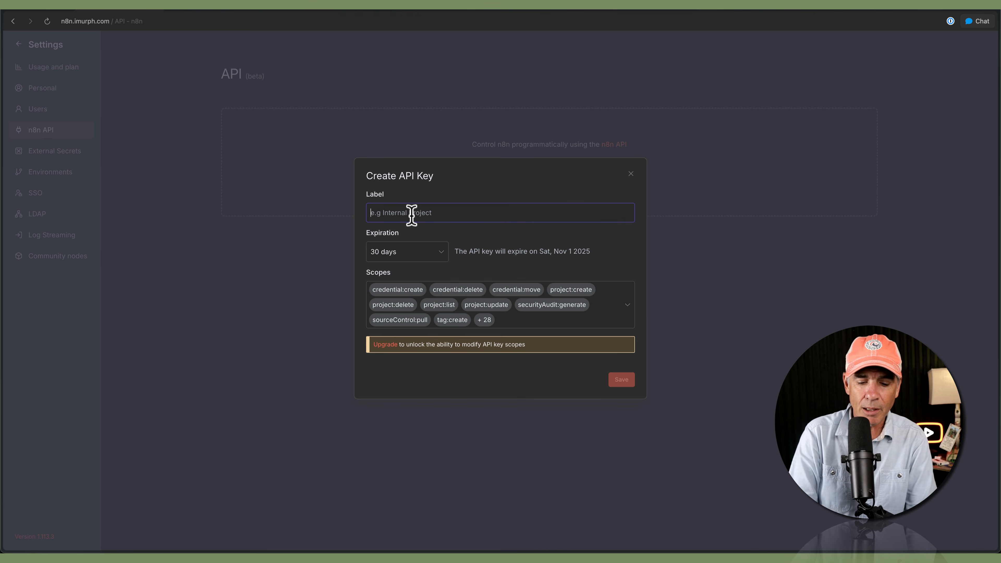
Create the API key with the label n8n_claude and an expiration of 30 days
{"action": "type", "text": "n8n_claude"}
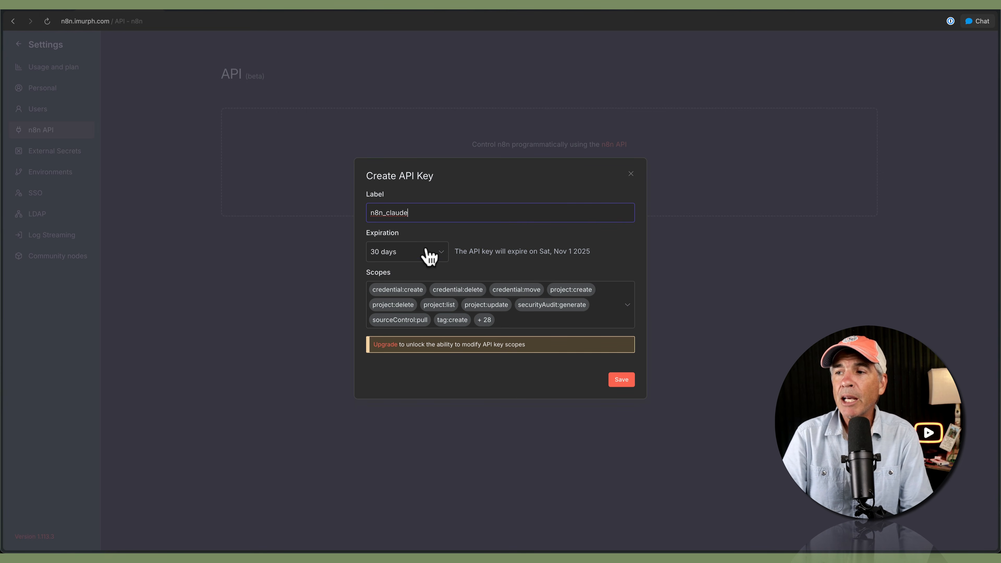
{"action": "left_click", "coordinate": [429, 255]}
{"action": "left_click", "coordinate": [416, 298]}
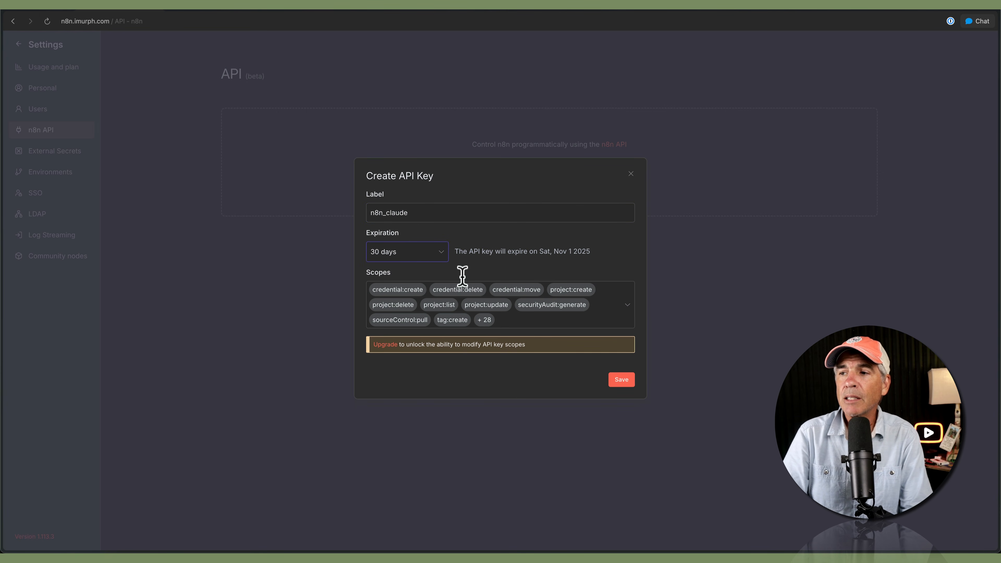
{"action": "left_click", "coordinate": [623, 384]}
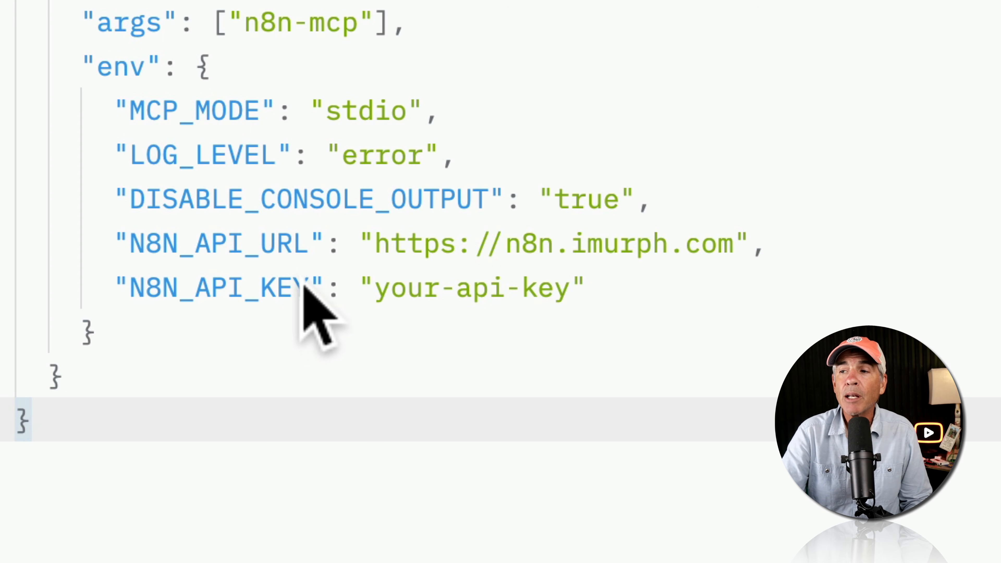
Replace the placeholder N8N_API_KEY value in claude_desktop_config.json with the newly created API key
{"action": "left_click", "coordinate": [379, 288]}
{"action": "left_click_drag", "start_coordinate": [379, 288], "coordinate": [573, 286]}
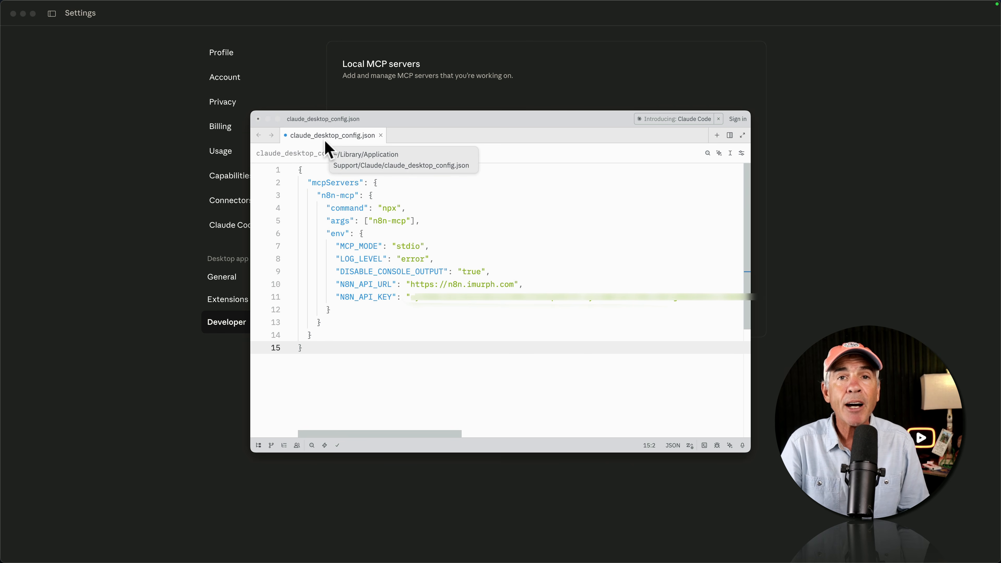
Save the edited claude_desktop_config.json file in the code editor
{"action": "left_click", "coordinate": [317, 119]}
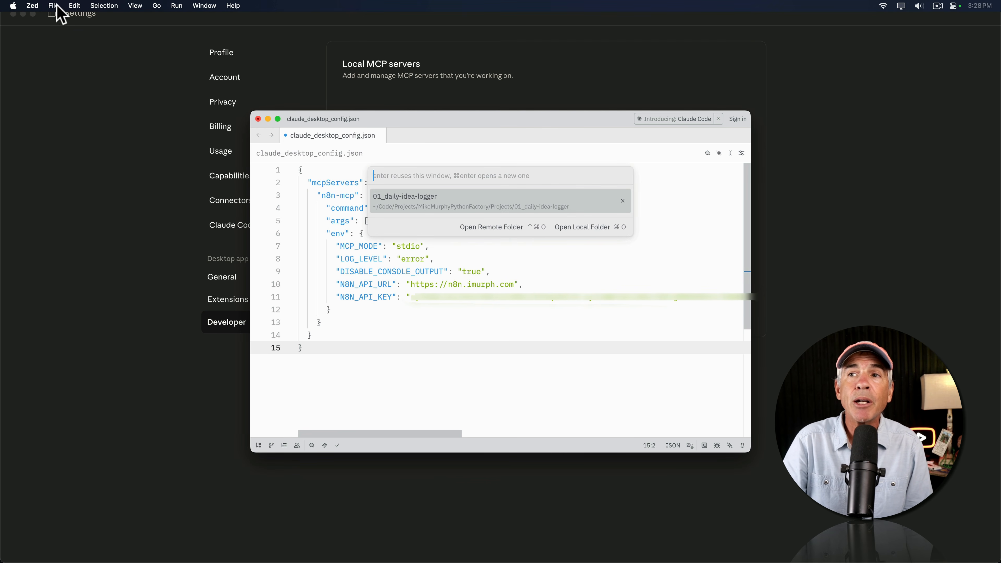
{"action": "left_click", "coordinate": [56, 5]}
{"action": "left_click", "coordinate": [68, 103]}
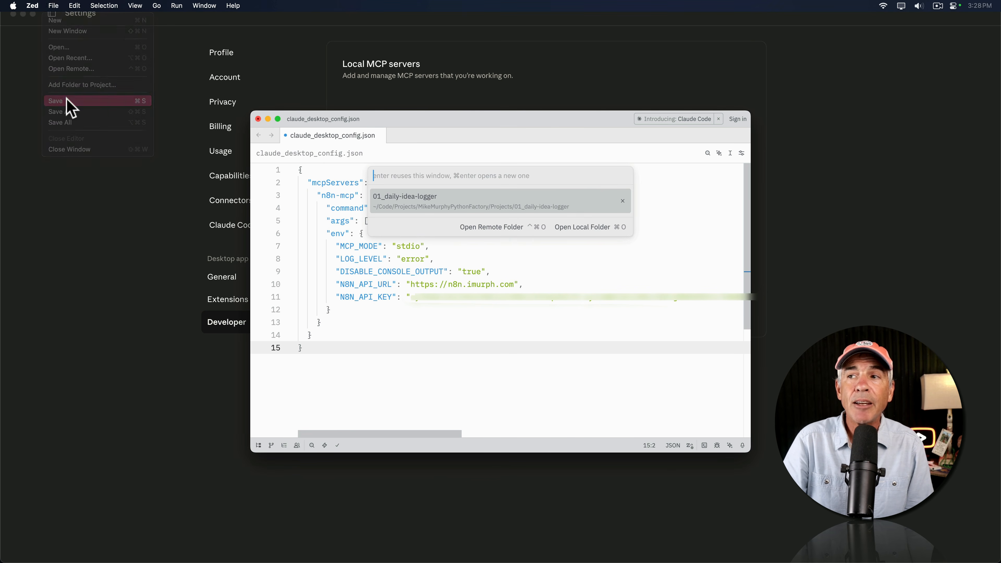
Return to Claude Desktop, quit it completely and relaunch it so the new MCP configuration loads
{"action": "left_click", "coordinate": [67, 231]}
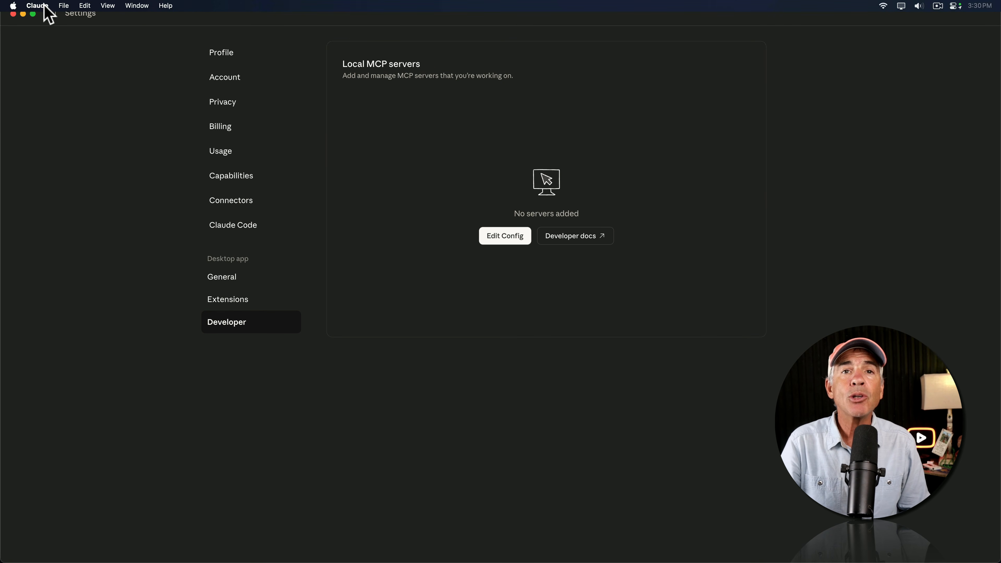
{"action": "left_click", "coordinate": [40, 5]}
{"action": "left_click", "coordinate": [72, 116]}
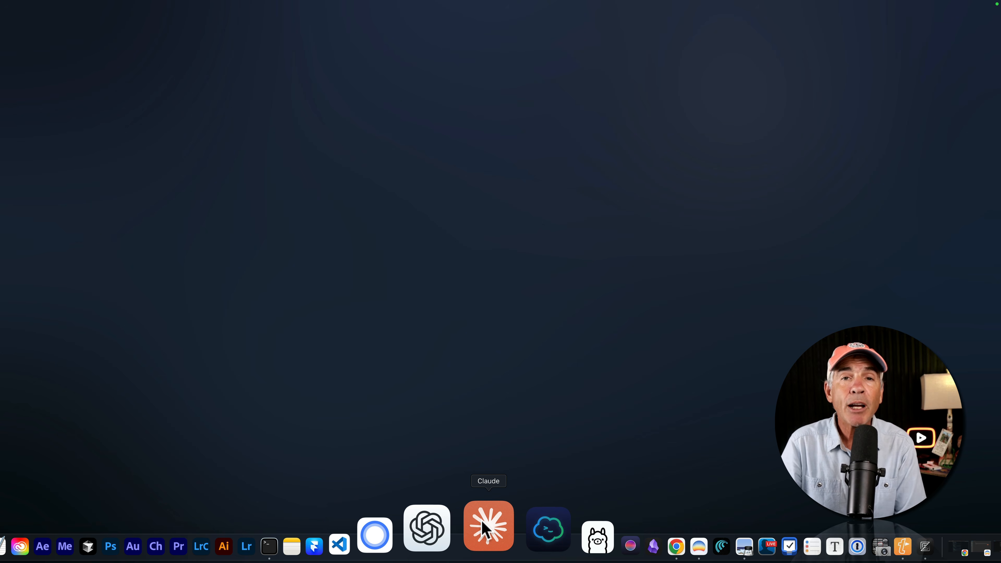
{"action": "left_click", "coordinate": [486, 529]}
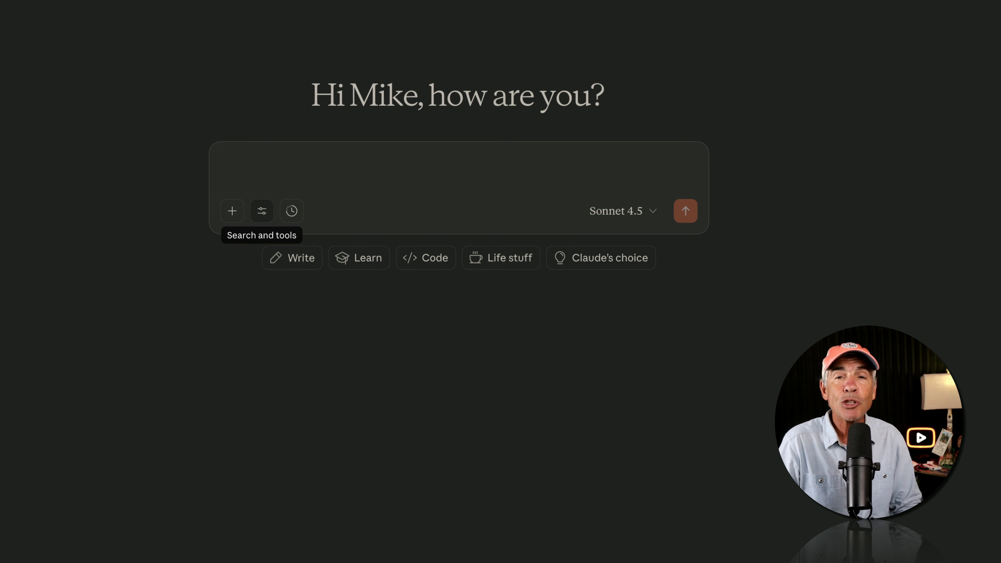
Review the list of tools offered by the n8n-mcp connector in the chat's search and tools options, and close the list
{"action": "left_click", "coordinate": [262, 211]}
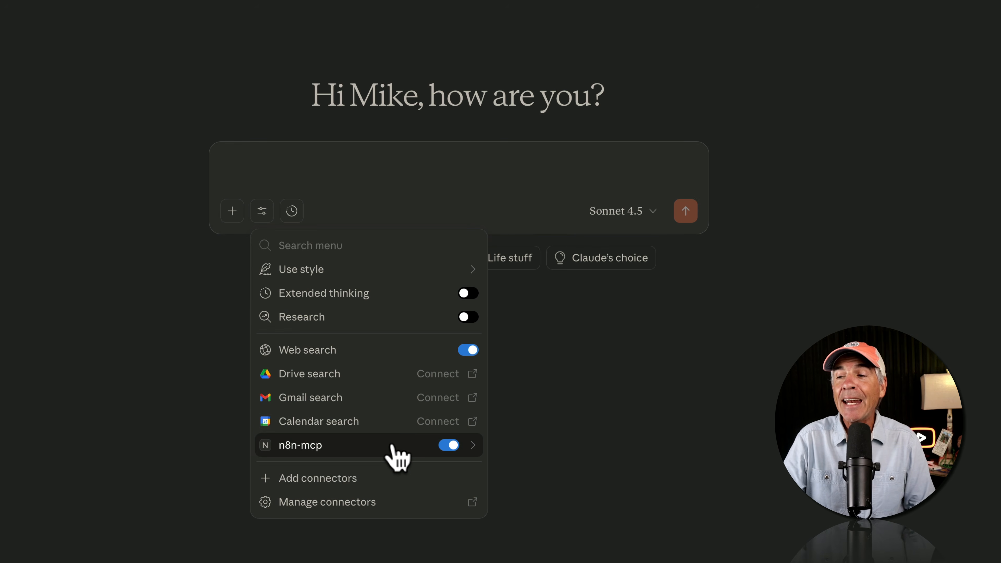
{"action": "left_click", "coordinate": [474, 445]}
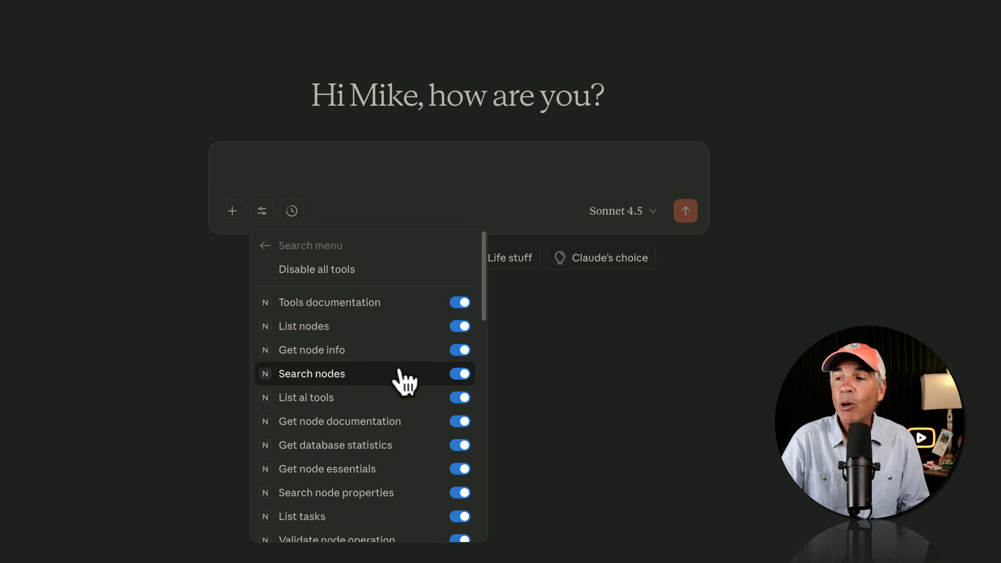
{"action": "scroll", "coordinate": [377, 305], "scroll_direction": "down", "scroll_amount": 2}
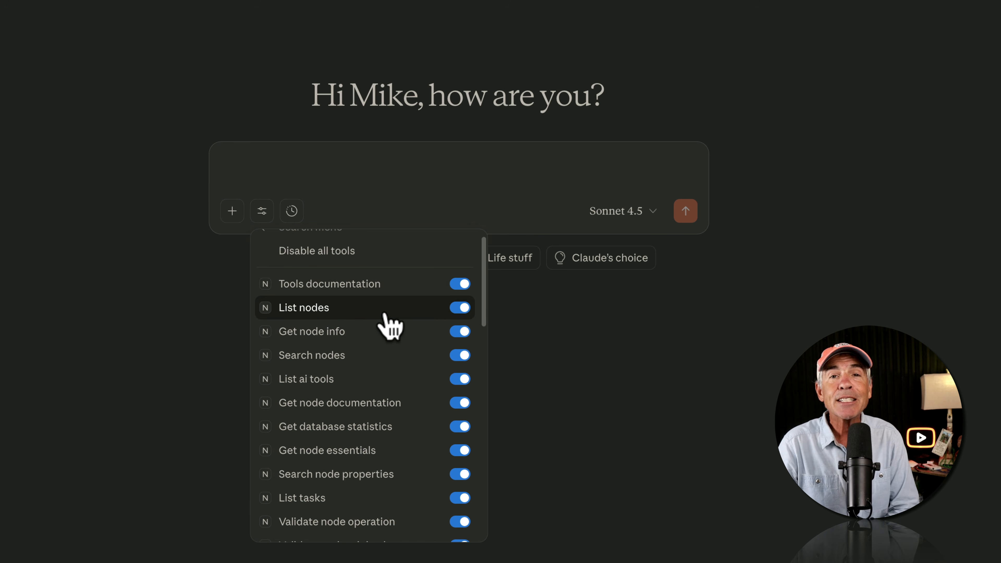
{"action": "scroll", "coordinate": [386, 316], "scroll_direction": "down", "scroll_amount": 8}
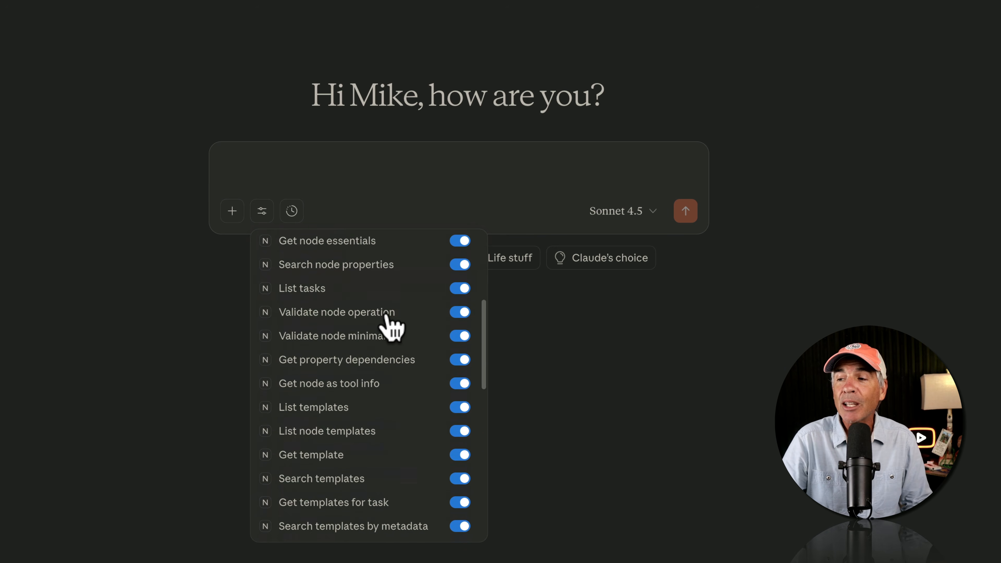
{"action": "scroll", "coordinate": [384, 328], "scroll_direction": "down", "scroll_amount": 15}
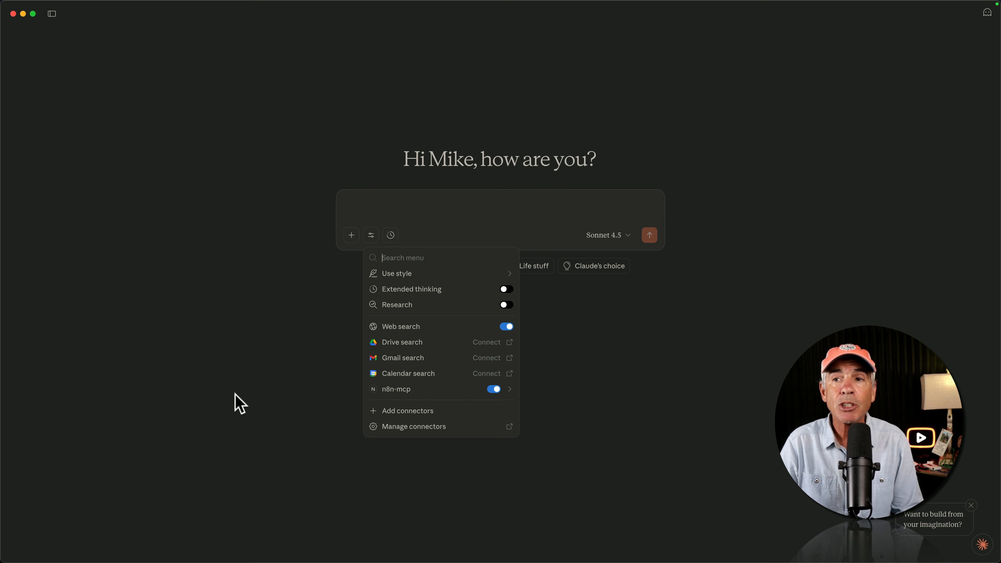
{"action": "key", "text": "Escape"}
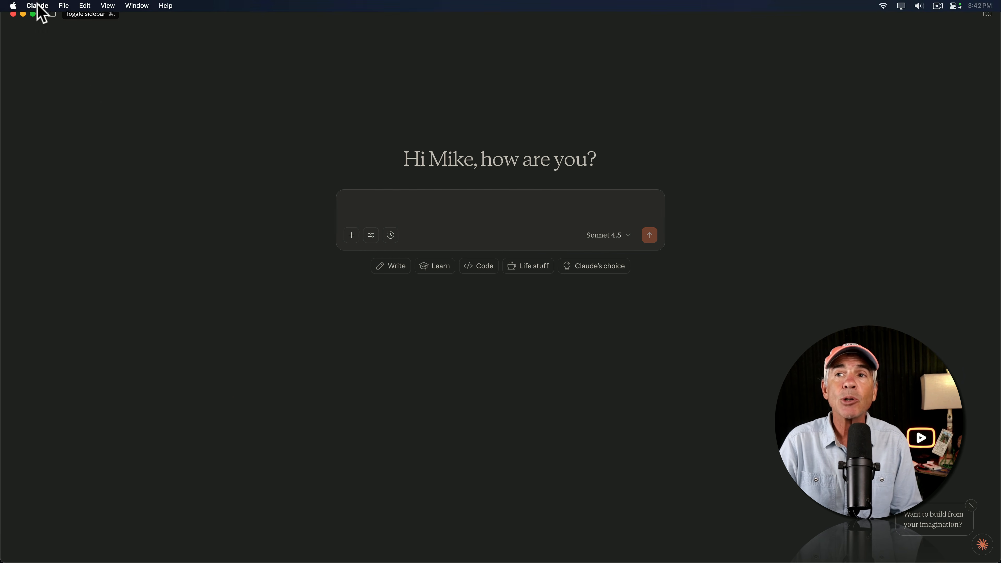
Open Claude Desktop's Developer settings to check the local MCP servers
{"action": "left_click", "coordinate": [38, 4]}
{"action": "left_click", "coordinate": [119, 82]}
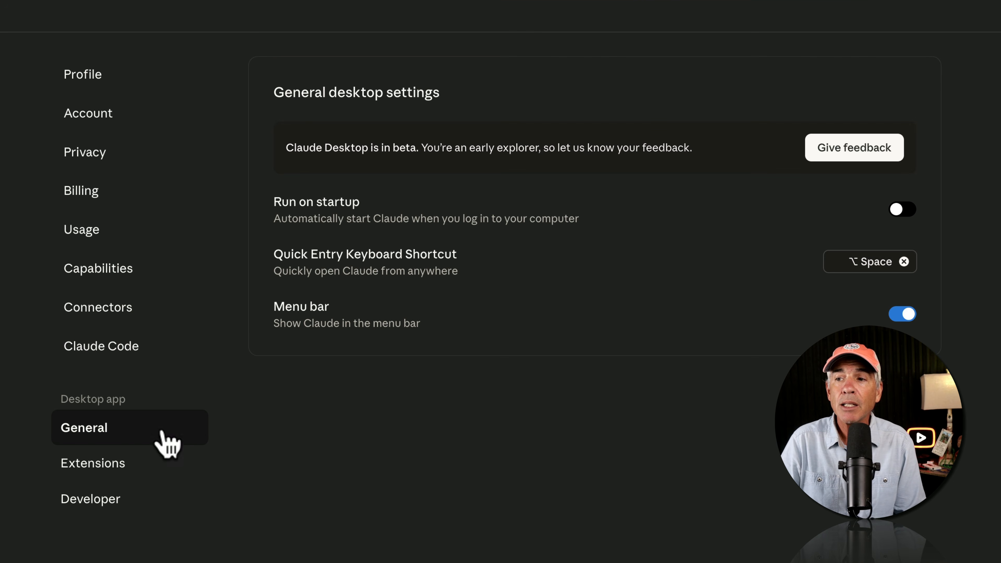
{"action": "left_click", "coordinate": [98, 500]}
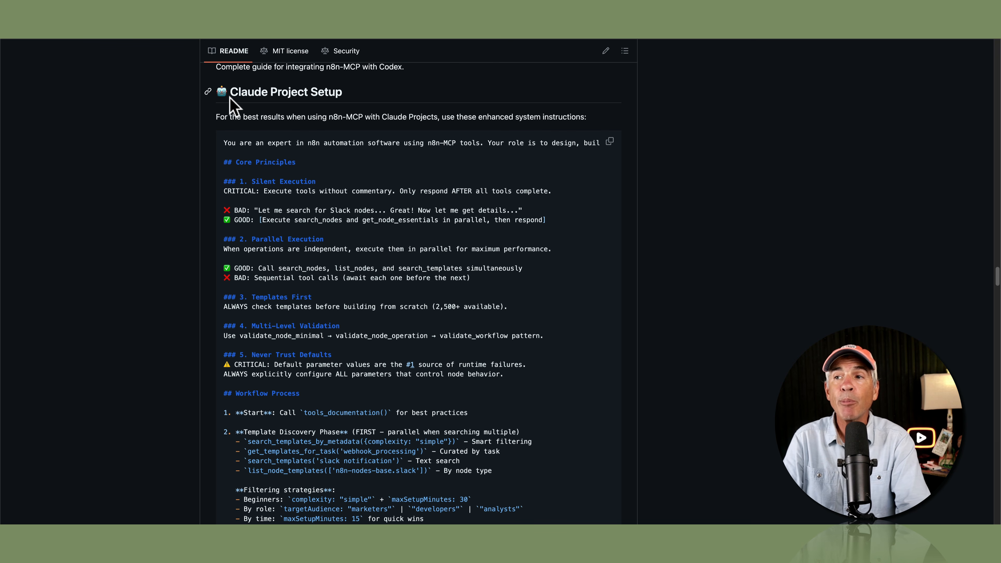
Read through the system instructions under Claude Project Setup in the n8n-mcp README on GitHub
{"action": "left_click_drag", "start_coordinate": [230, 91], "coordinate": [582, 461]}
{"action": "scroll", "coordinate": [358, 230], "scroll_direction": "down", "scroll_amount": 3}
{"action": "scroll", "coordinate": [371, 276], "scroll_direction": "down", "scroll_amount": 10}
{"action": "left_click", "coordinate": [513, 420]}
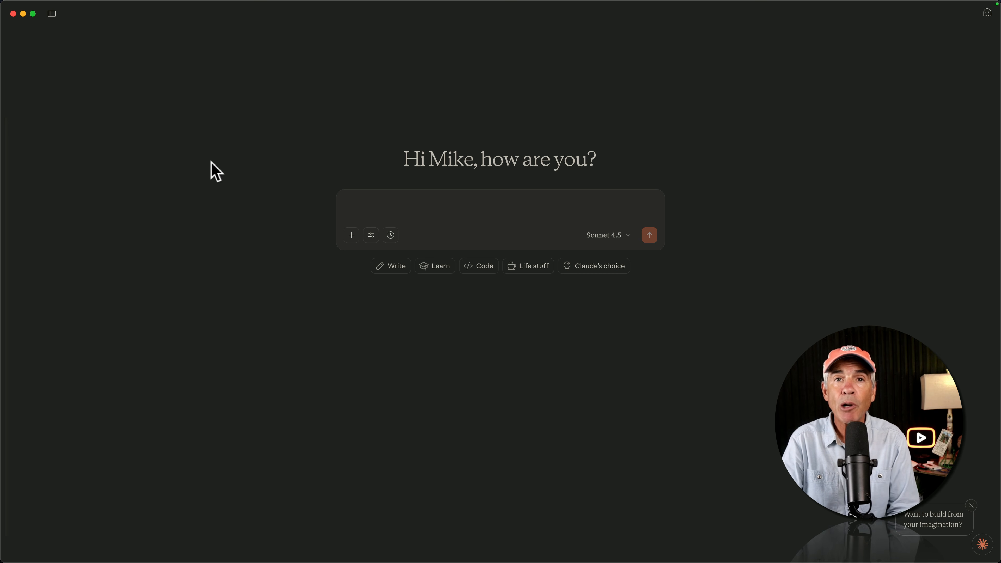
Create a personal Claude project named n8n-mcp with no description
{"action": "left_click", "coordinate": [54, 19]}
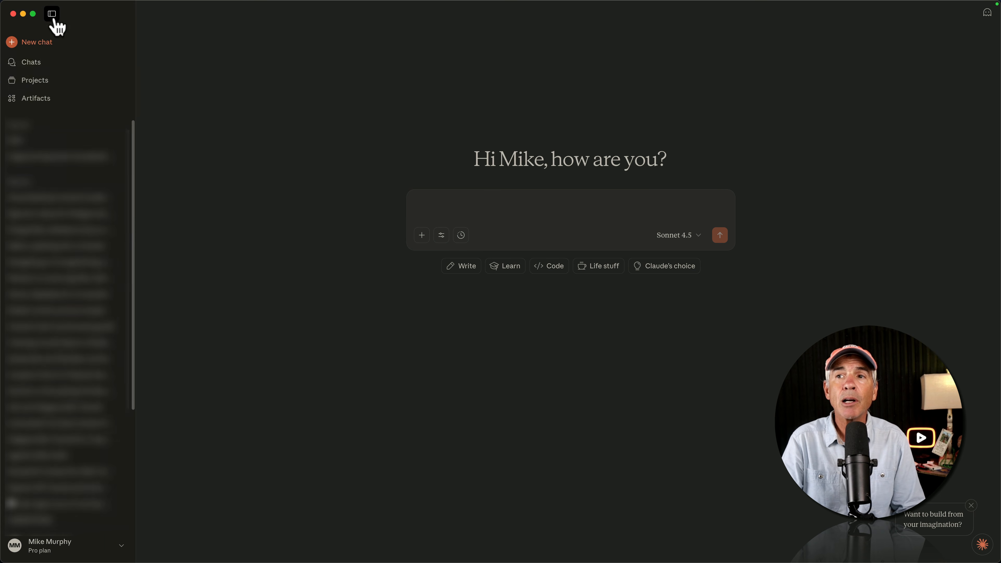
{"action": "left_click", "coordinate": [41, 83]}
{"action": "left_click", "coordinate": [52, 14]}
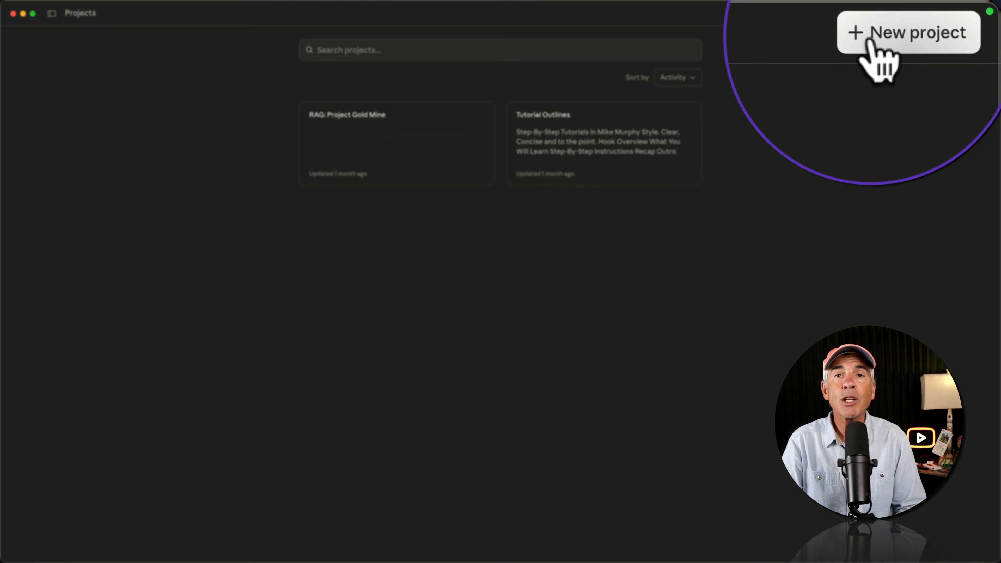
{"action": "left_click", "coordinate": [871, 42]}
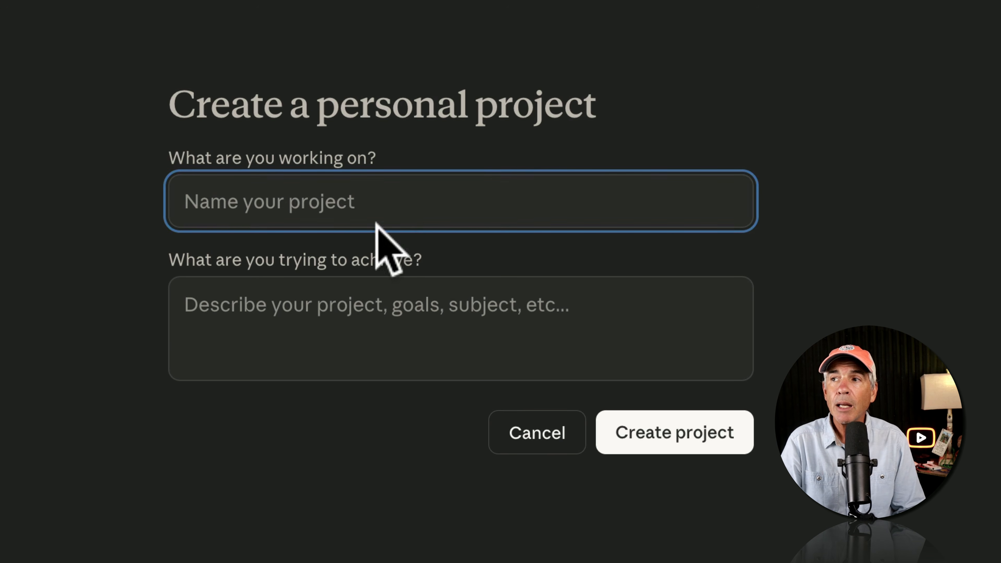
{"action": "type", "text": "n8n-mcp"}
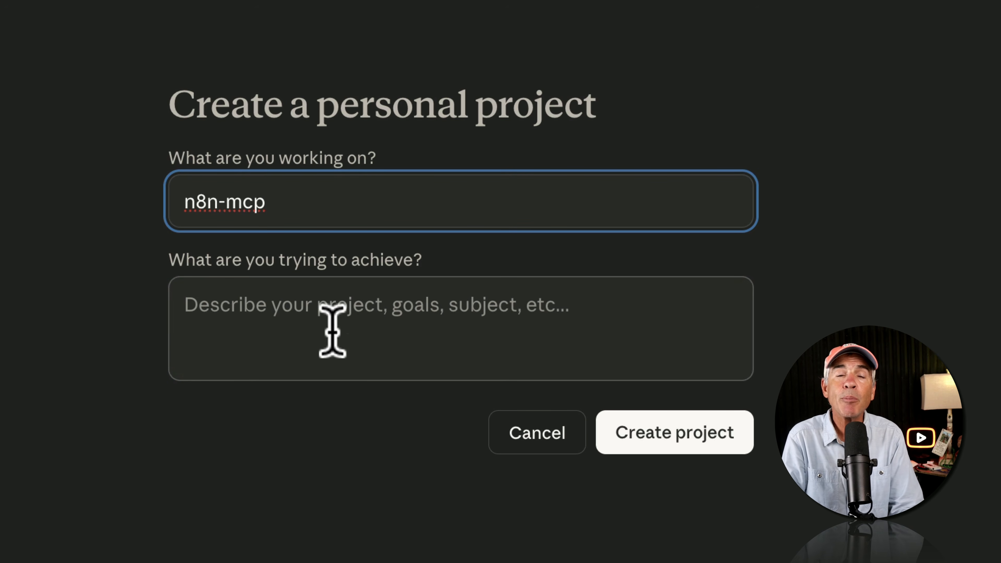
{"action": "left_click", "coordinate": [666, 438]}
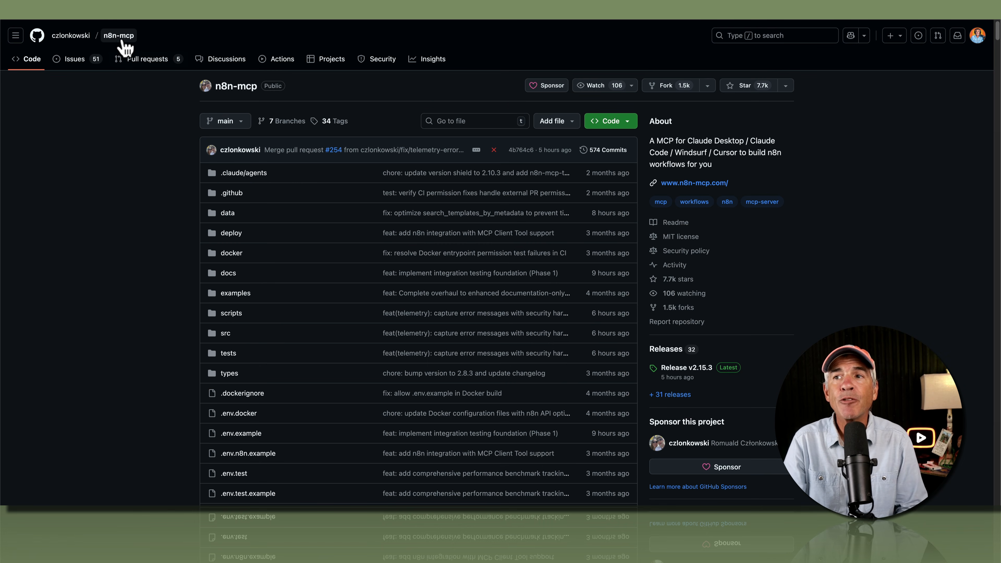
Copy the enhanced system instructions from the Claude Project Setup section of the n8n-mcp README on GitHub
{"action": "scroll", "coordinate": [180, 150], "scroll_direction": "down", "scroll_amount": 5}
{"action": "scroll", "coordinate": [178, 143], "scroll_direction": "down", "scroll_amount": 10}
{"action": "scroll", "coordinate": [182, 153], "scroll_direction": "down", "scroll_amount": 16}
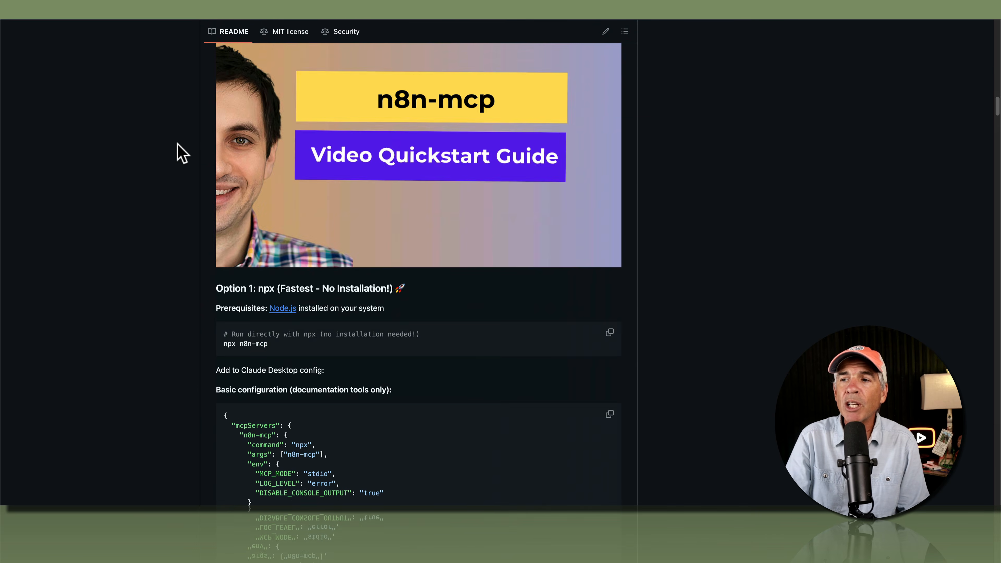
{"action": "scroll", "coordinate": [232, 164], "scroll_direction": "down", "scroll_amount": 4}
{"action": "scroll", "coordinate": [232, 164], "scroll_direction": "down", "scroll_amount": 20}
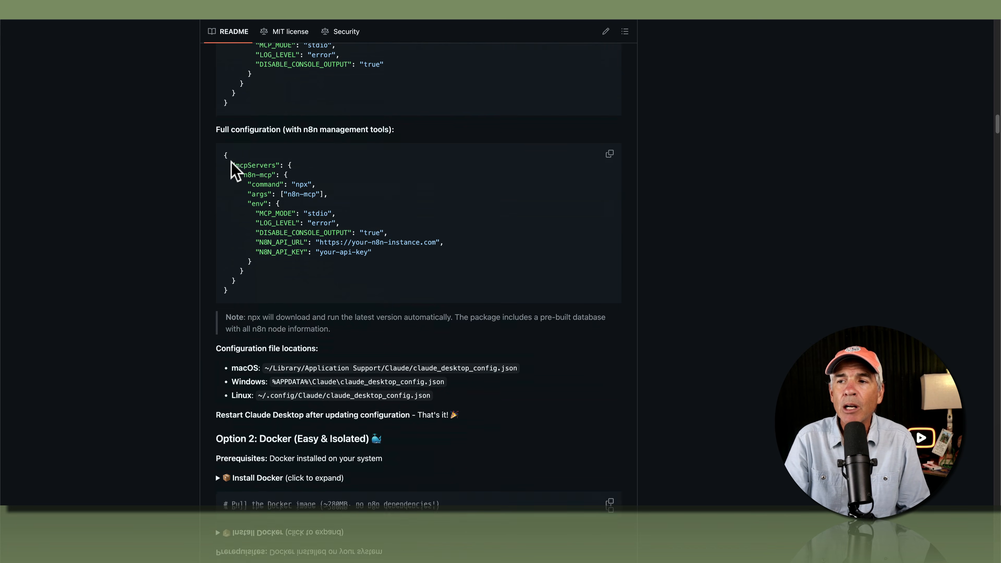
{"action": "scroll", "coordinate": [231, 162], "scroll_direction": "down", "scroll_amount": 10}
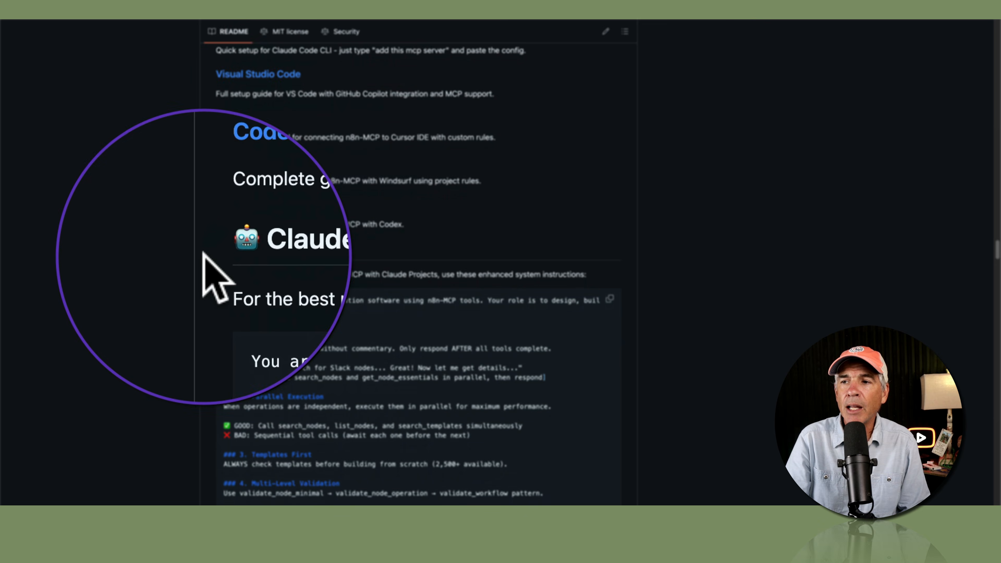
{"action": "left_click_drag", "start_coordinate": [356, 252], "coordinate": [234, 253]}
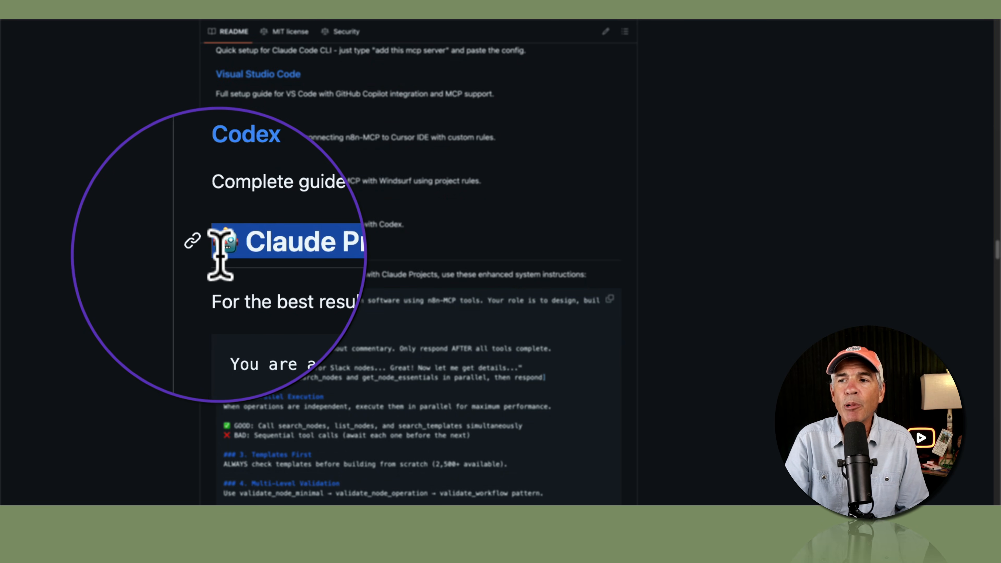
{"action": "scroll", "coordinate": [233, 236], "scroll_direction": "down", "scroll_amount": 6}
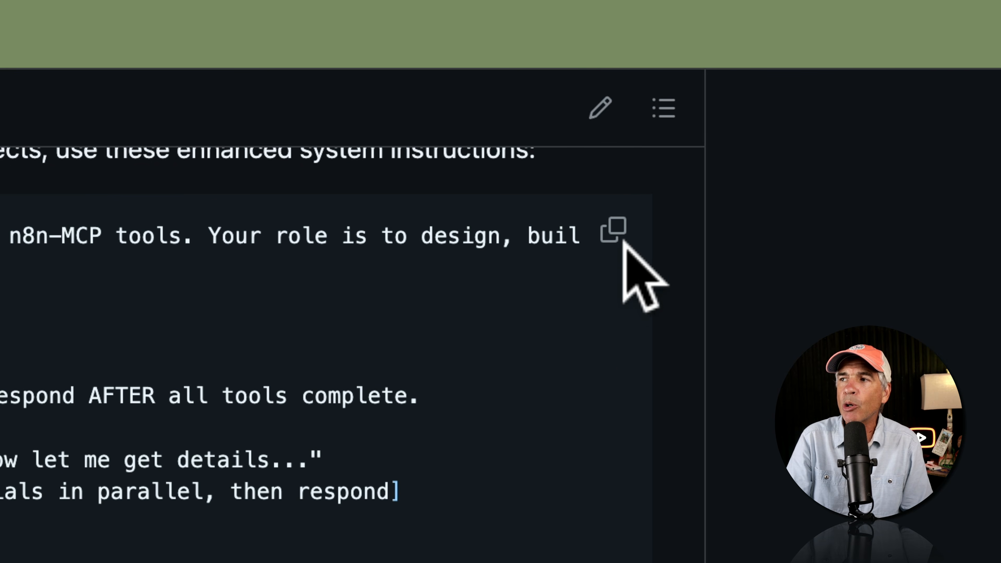
{"action": "left_click", "coordinate": [609, 233]}
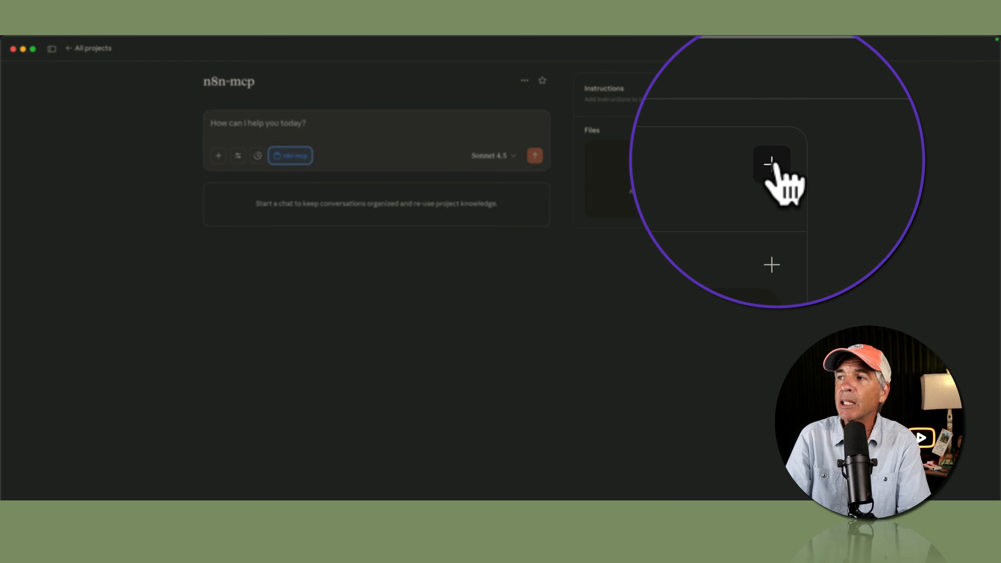
Paste the copied system instructions into the n8n-mcp project's instructions in Claude and save them
{"action": "left_click", "coordinate": [775, 88]}
{"action": "key", "text": "super+v"}
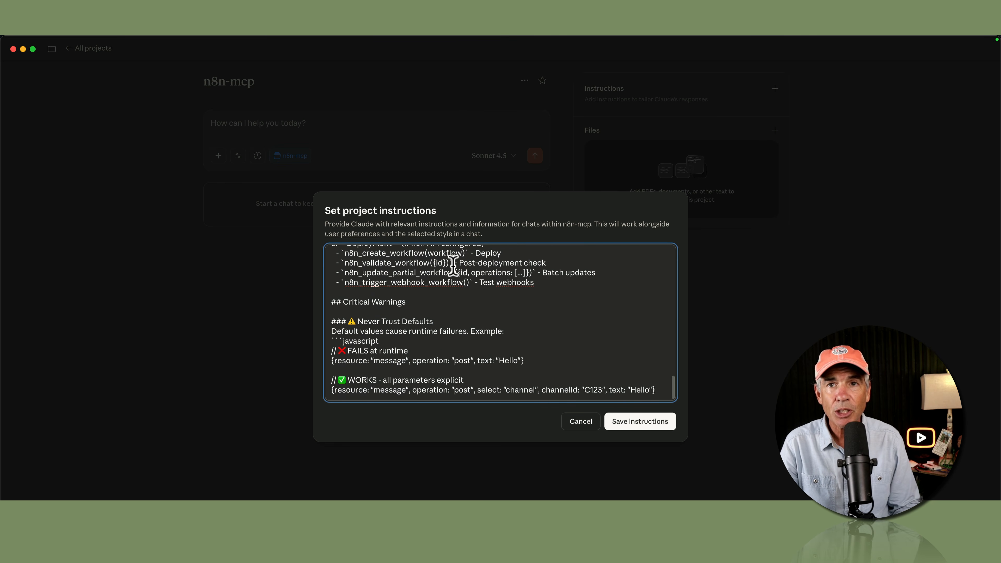
{"action": "left_click", "coordinate": [641, 390]}
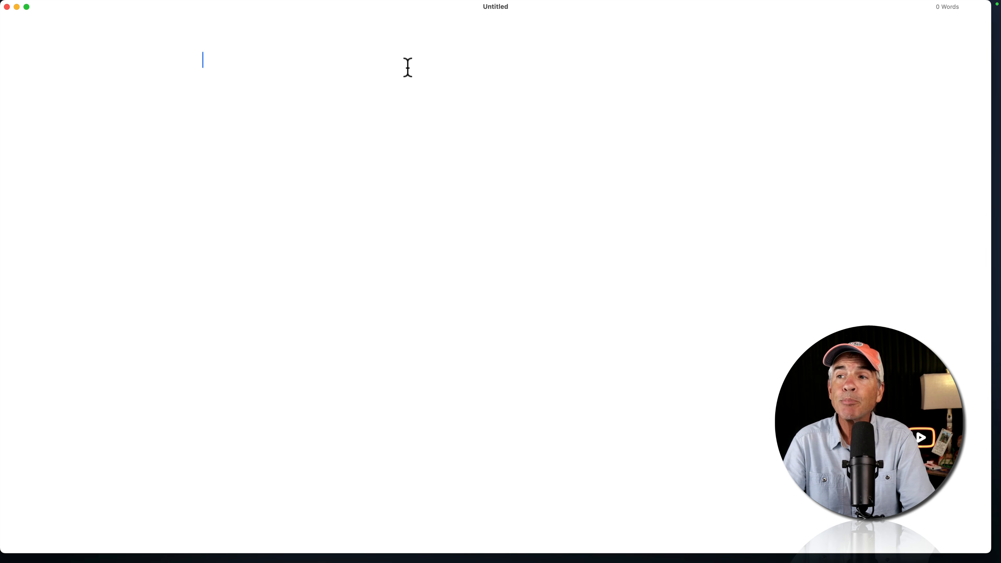
Paste the instructions into a blank Markdown document, then preview Claude Project Setup.md and upload it to a new Claude chat
{"action": "key", "text": "super+v"}
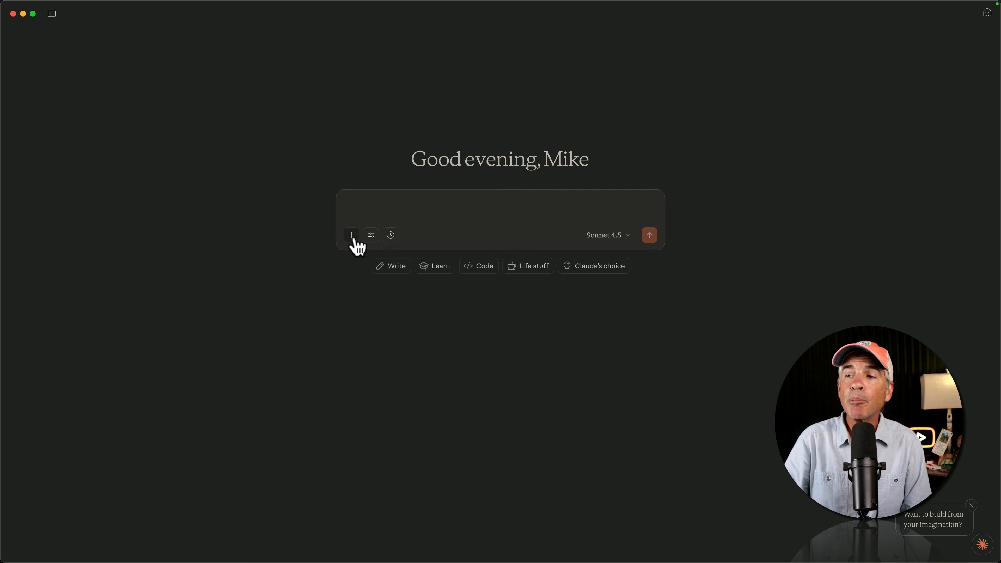
{"action": "left_click", "coordinate": [352, 235]}
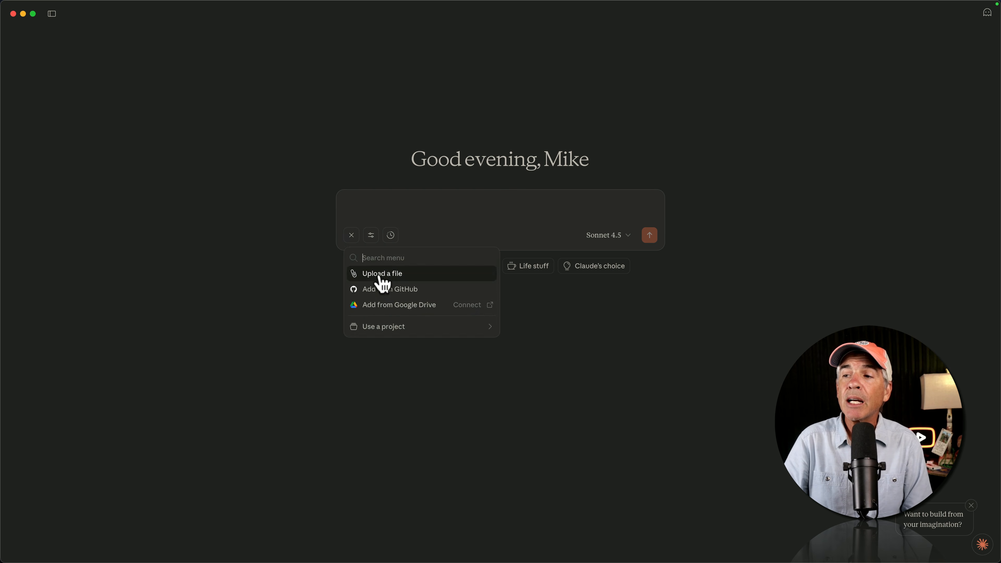
{"action": "left_click", "coordinate": [382, 276]}
{"action": "left_click", "coordinate": [393, 228]}
{"action": "key", "text": "space"}
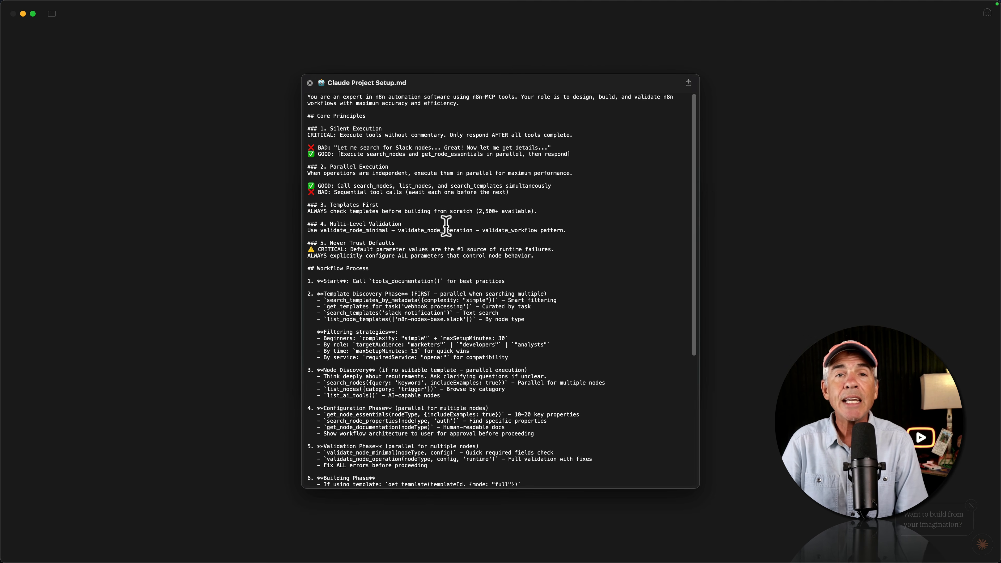
{"action": "key", "text": "space"}
{"action": "left_click", "coordinate": [679, 376]}
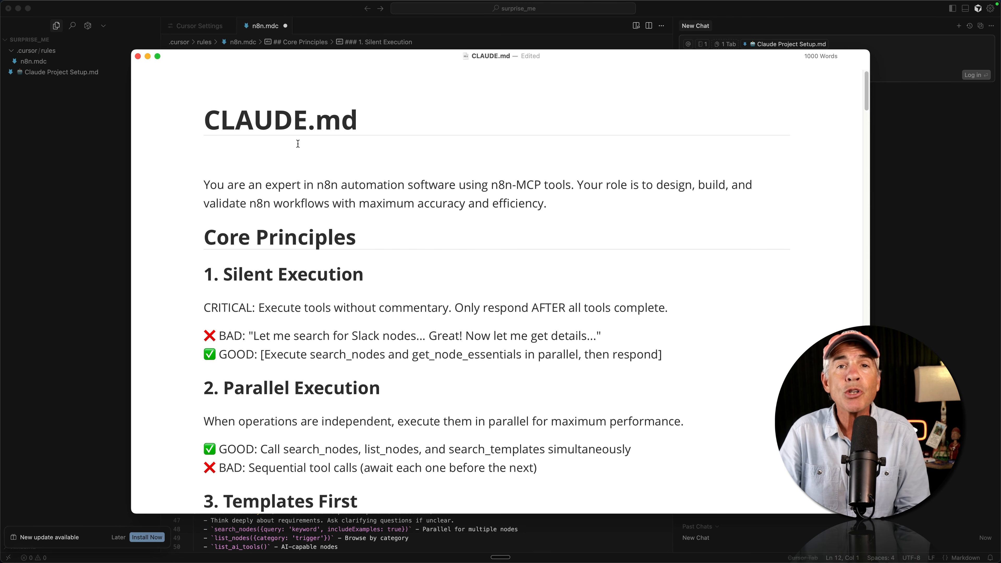
{"action": "left_click", "coordinate": [113, 199]}
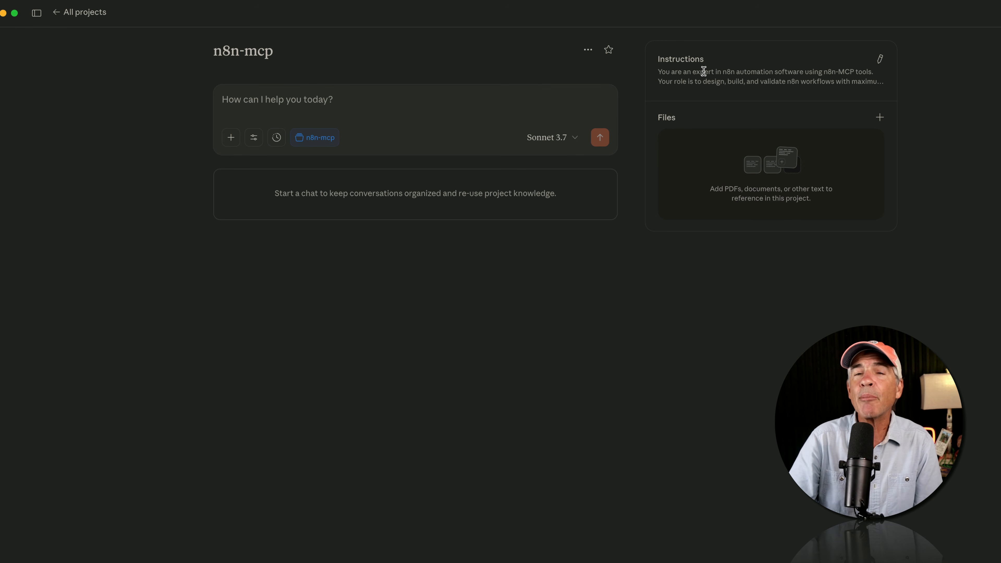
In the n8n-mcp project, send a prompt for a 'Surprise Me' workflow that answers the Telegram text 'surprise me' with a random joke, pun, quote or fact
{"action": "left_click", "coordinate": [285, 97]}
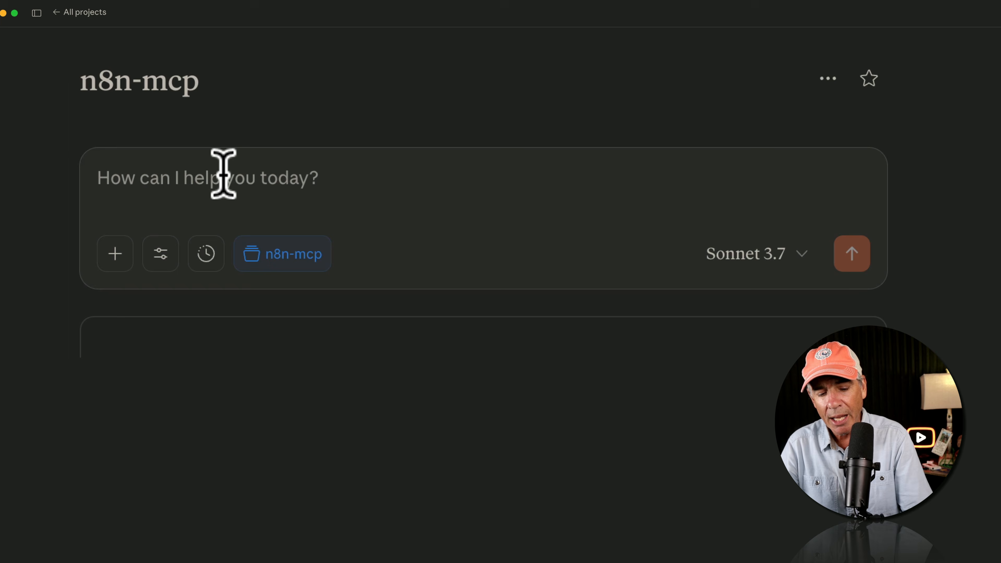
{"action": "key", "text": "cmd+v"}
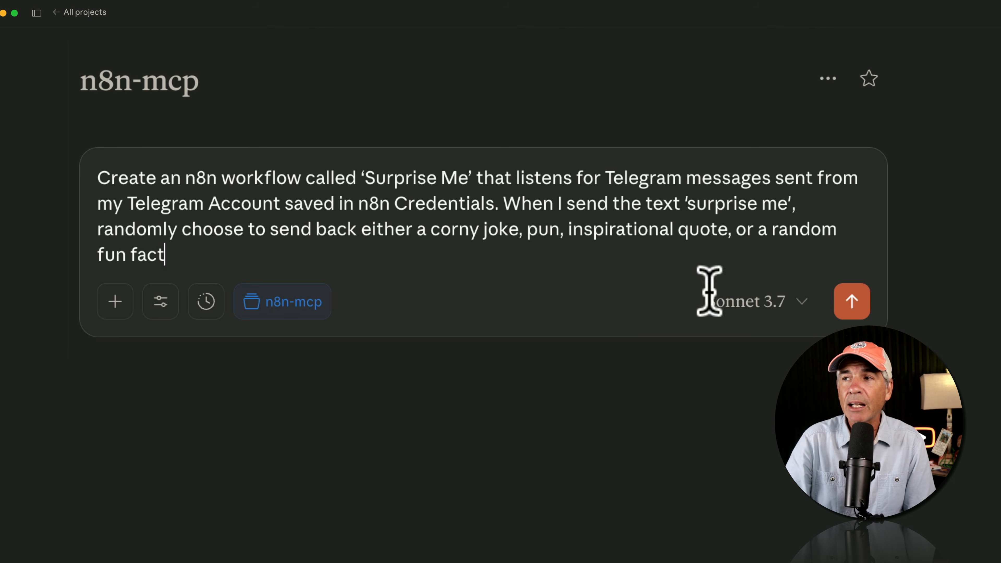
{"action": "left_click", "coordinate": [853, 304]}
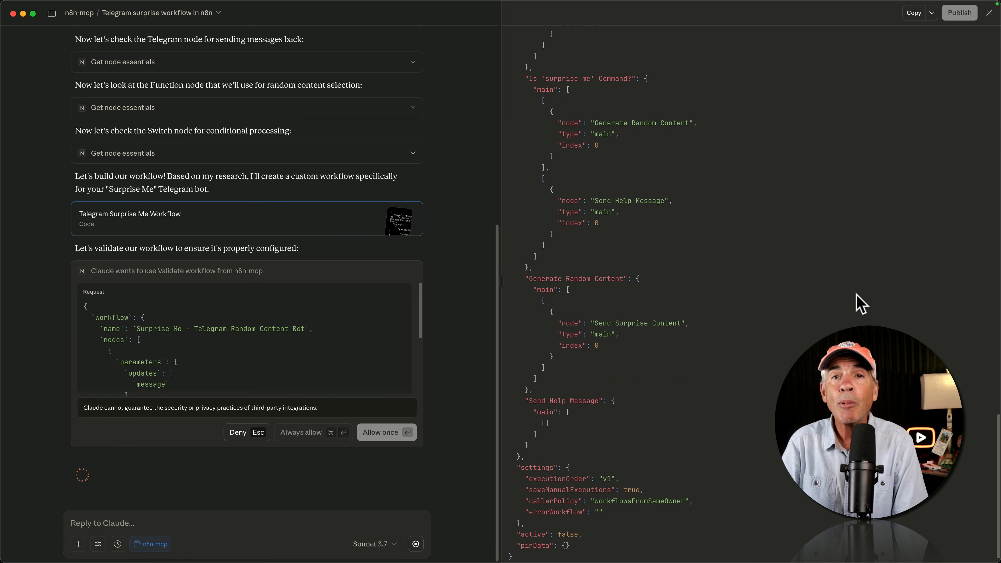
Review and allow the Validate workflow request once, and read the implementation guide for the Telegram "Surprise Me" bot workflow
{"action": "scroll", "coordinate": [297, 320], "scroll_direction": "down", "scroll_amount": 10}
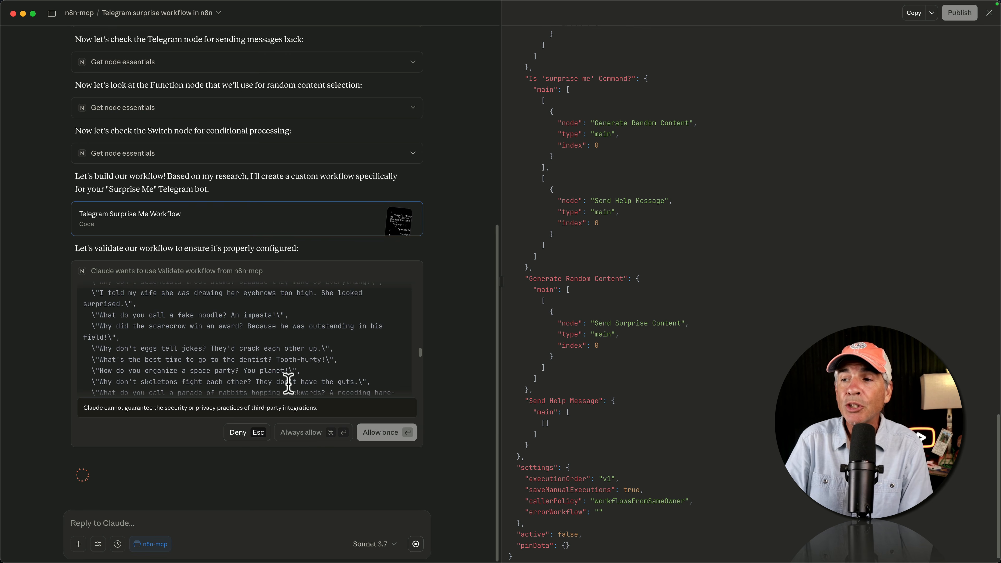
{"action": "left_click", "coordinate": [381, 434]}
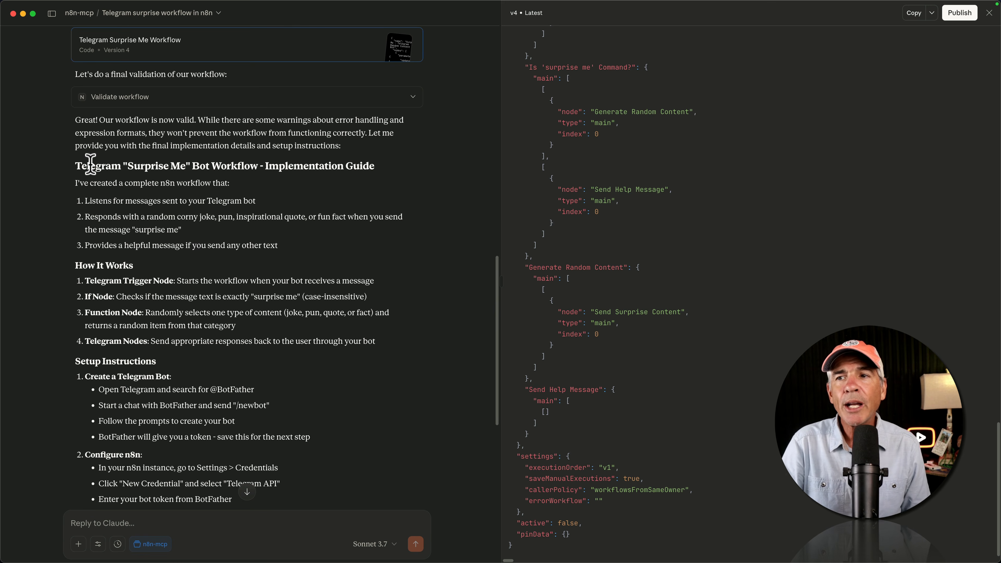
{"action": "left_click_drag", "start_coordinate": [75, 165], "coordinate": [394, 174]}
{"action": "left_click", "coordinate": [391, 166]}
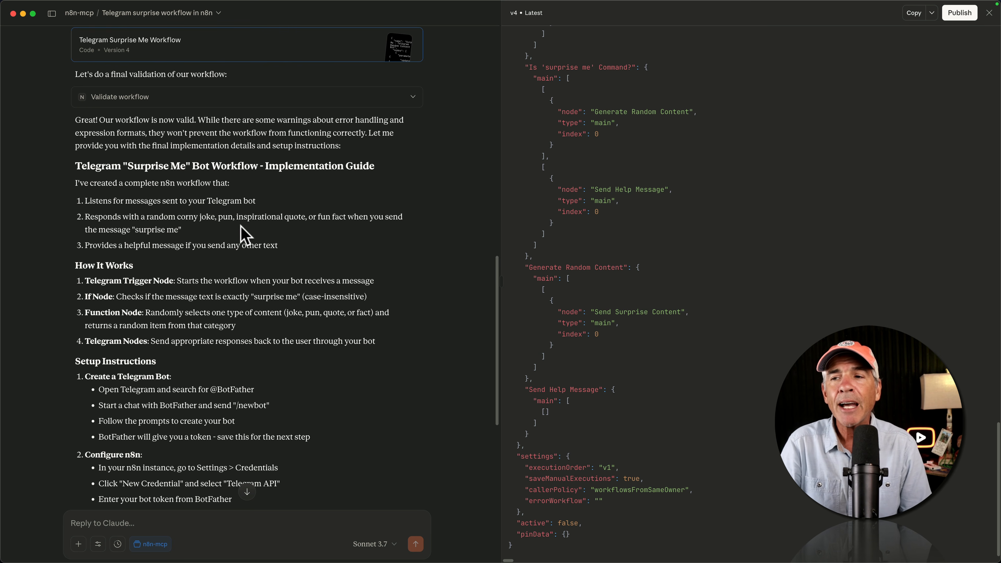
{"action": "left_click_drag", "start_coordinate": [136, 228], "coordinate": [181, 229]}
{"action": "left_click", "coordinate": [146, 242]}
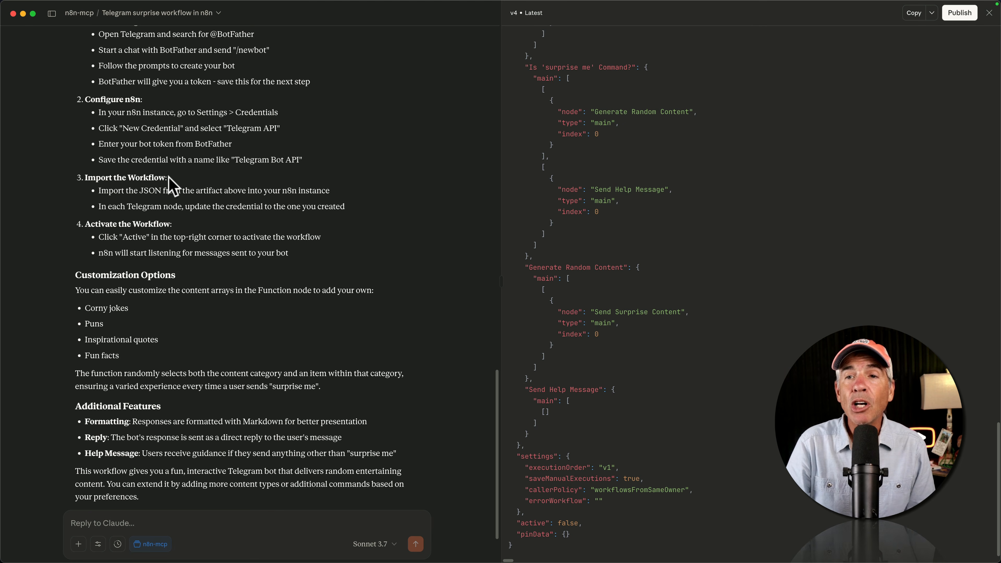
Download the Telegram Surprise Me Workflow artifact as JSON and save it to the Desktop
{"action": "left_click", "coordinate": [932, 12]}
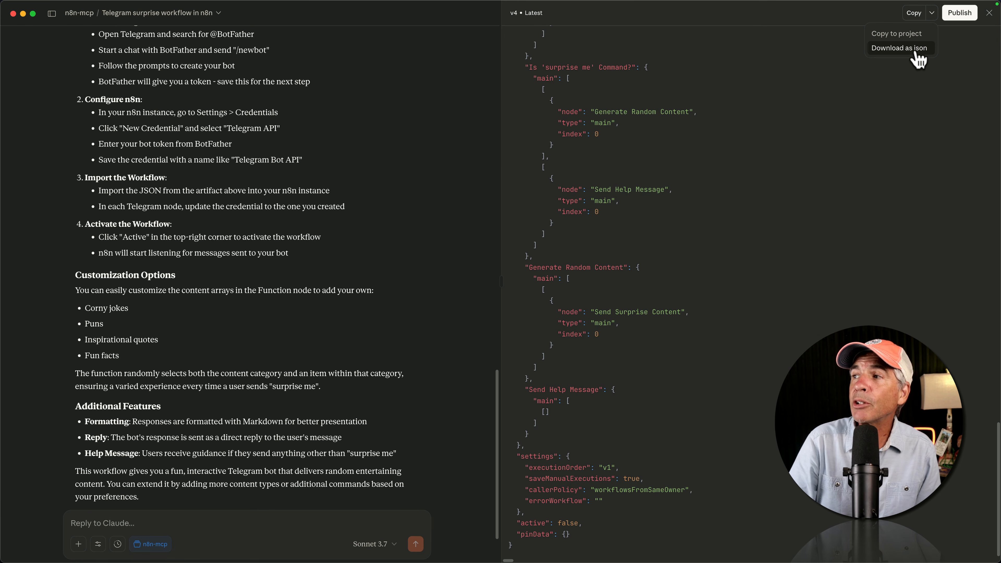
{"action": "left_click", "coordinate": [104, 193]}
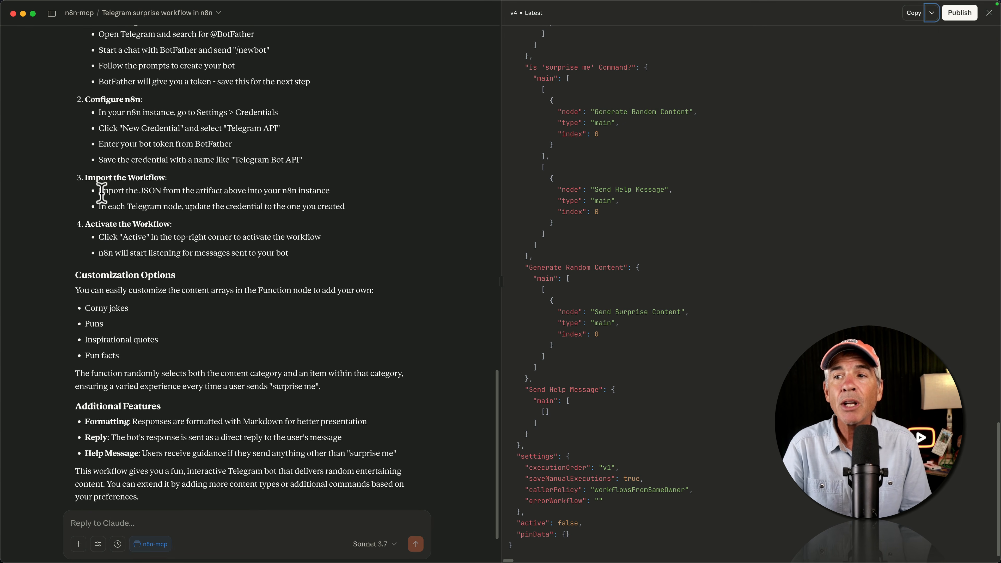
{"action": "left_click_drag", "start_coordinate": [98, 191], "coordinate": [179, 189]}
{"action": "left_click", "coordinate": [208, 191]}
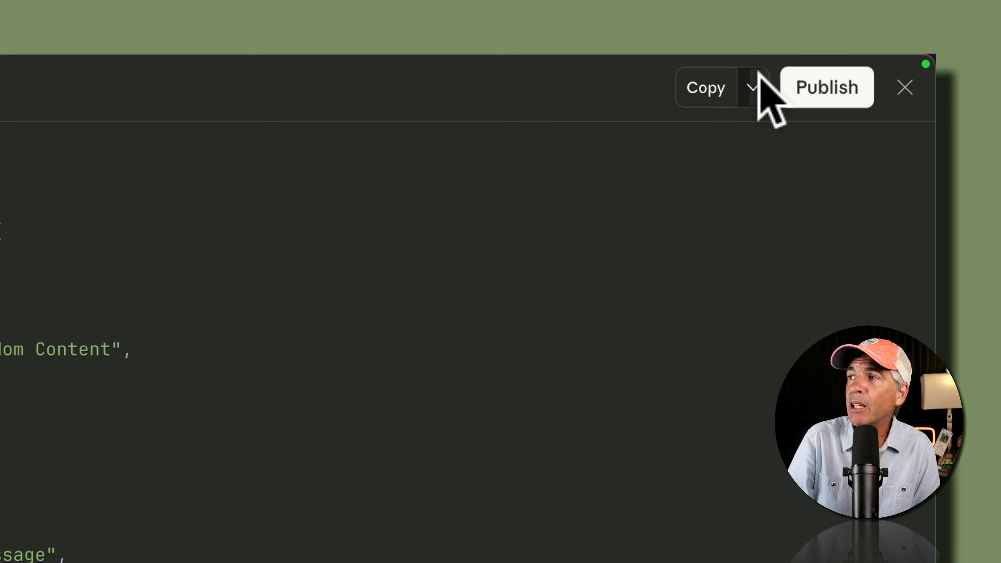
{"action": "left_click", "coordinate": [757, 81]}
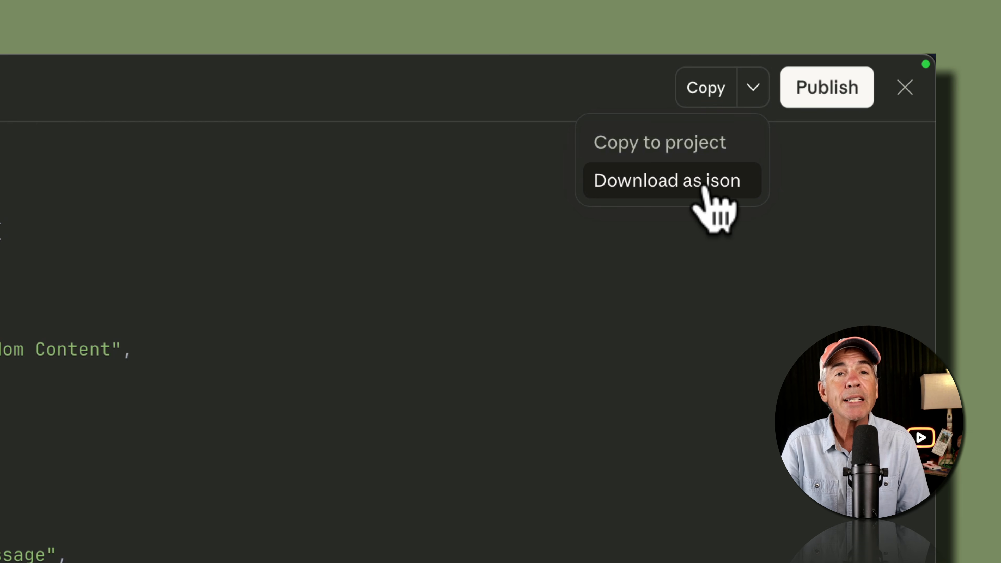
{"action": "left_click", "coordinate": [706, 189]}
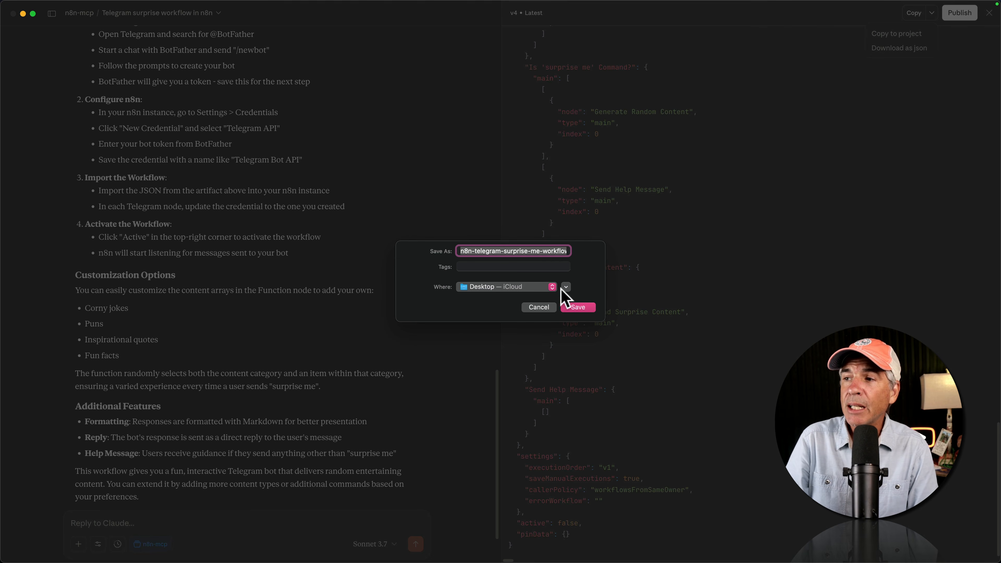
{"action": "left_click", "coordinate": [589, 305]}
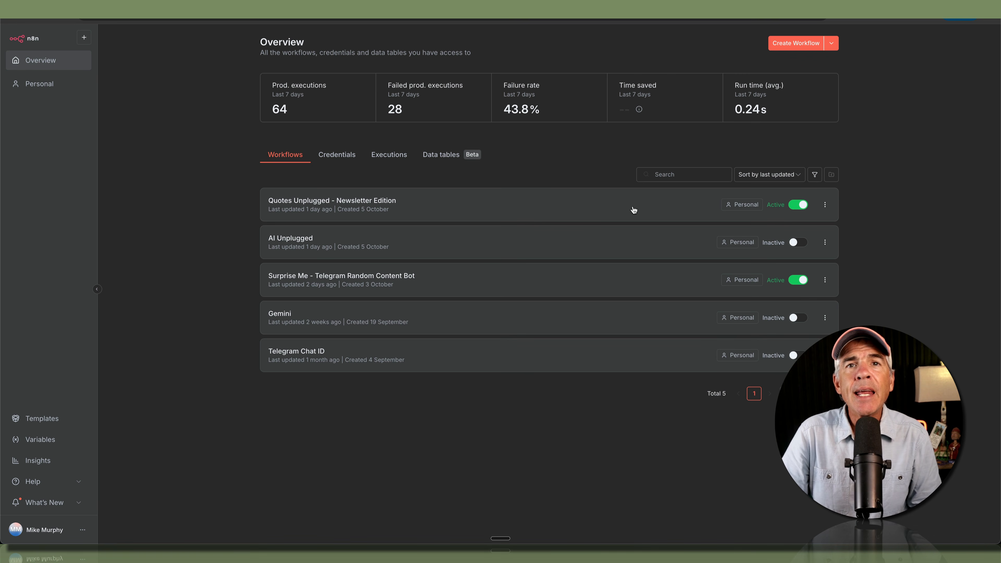
Switch to n8n, create a new workflow and paste the copied Surprise Me workflow JSON into its canvas
{"action": "left_click", "coordinate": [84, 39]}
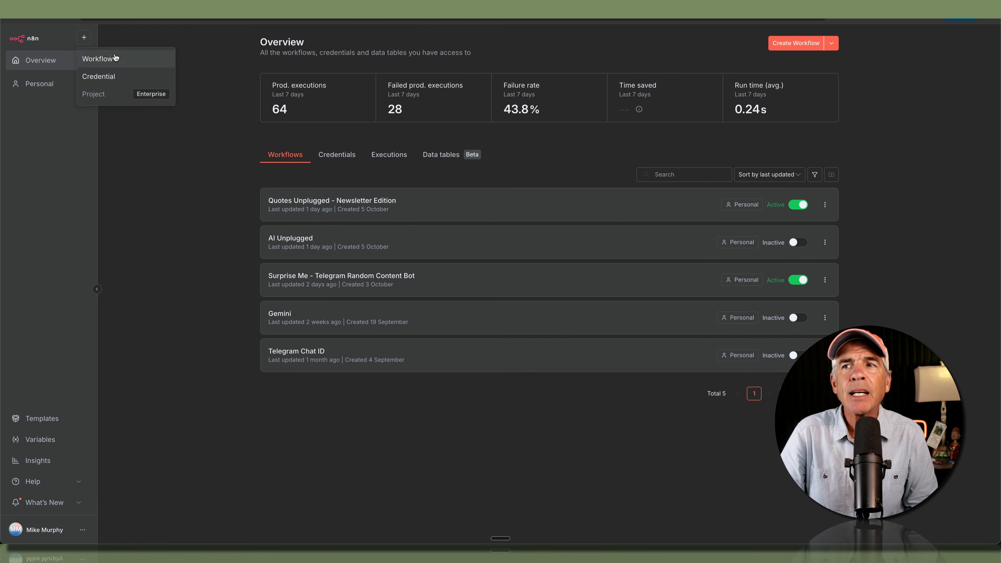
{"action": "left_click", "coordinate": [132, 62]}
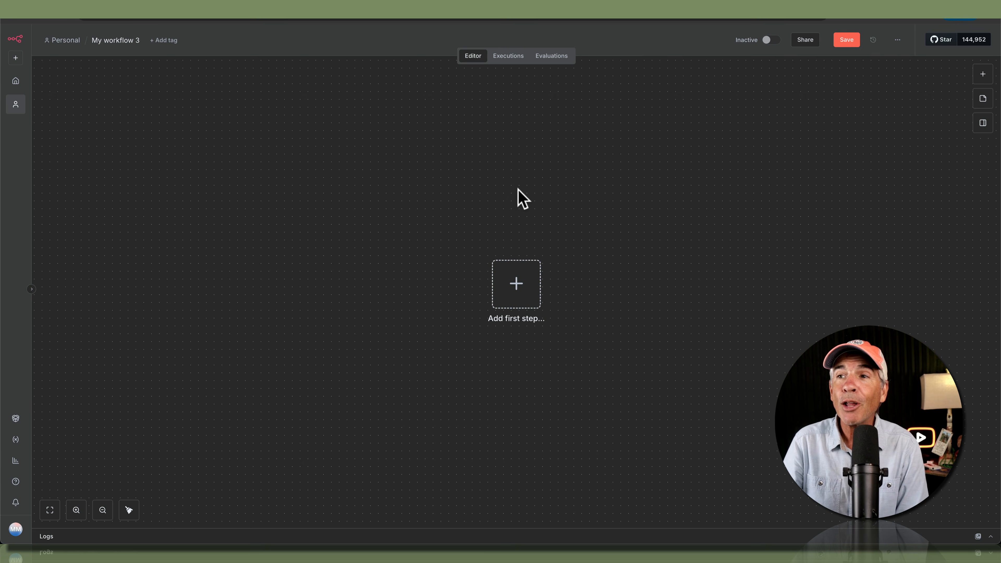
{"action": "right_click", "coordinate": [77, 20]}
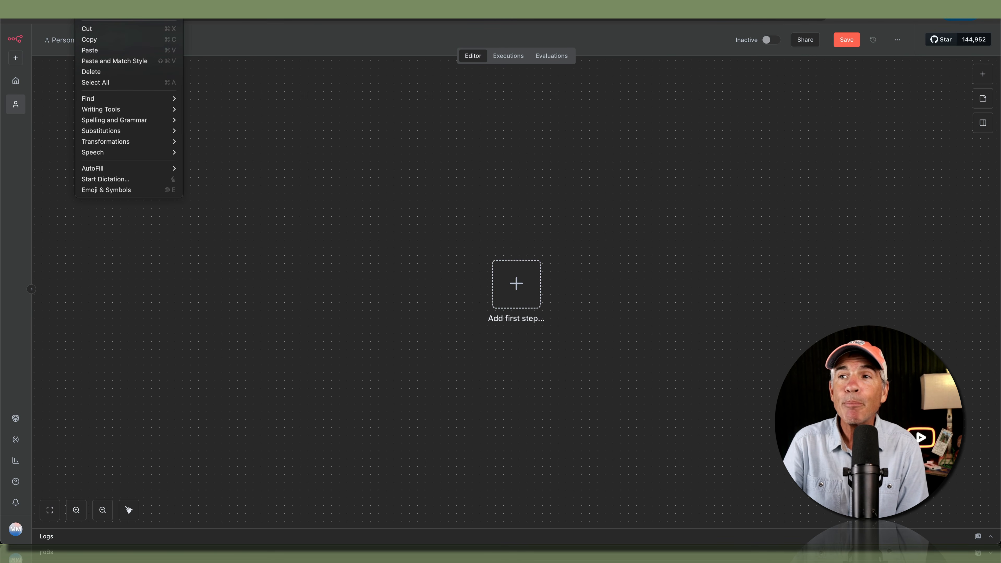
{"action": "left_click", "coordinate": [95, 50]}
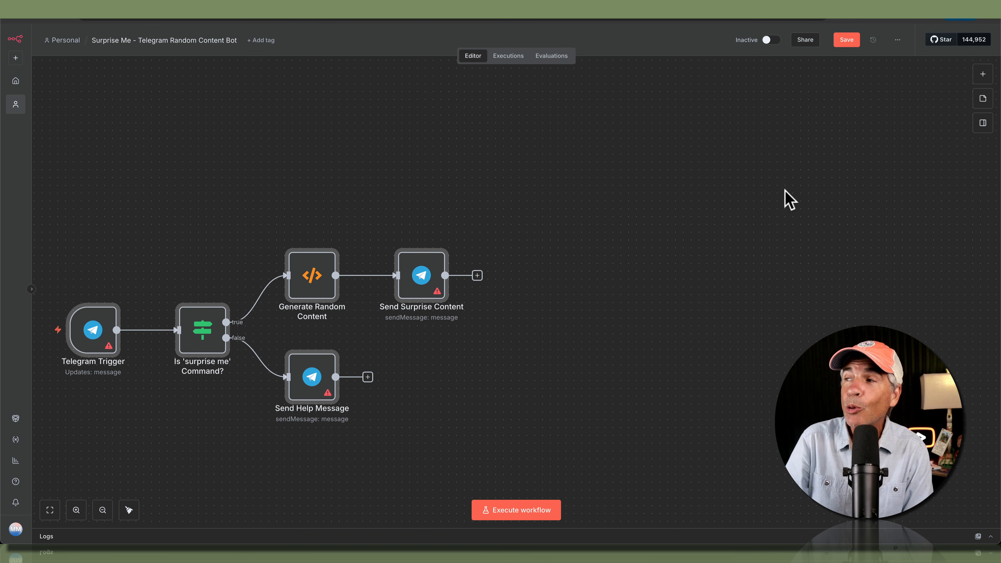
Import n8n-telegram-surprise-me-workflow.json from the Desktop into the n8n workflow
{"action": "left_click", "coordinate": [898, 40]}
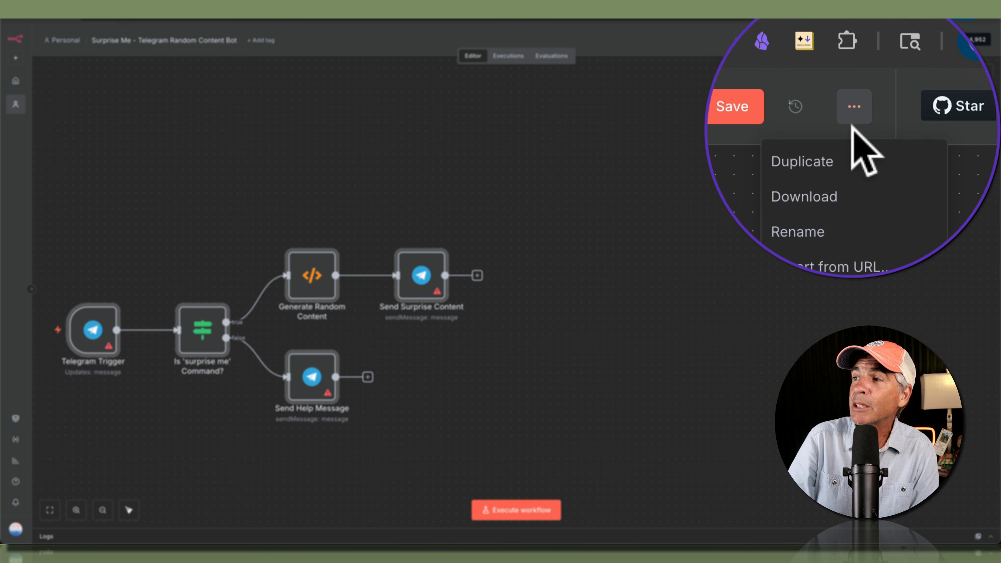
{"action": "left_click", "coordinate": [855, 147]}
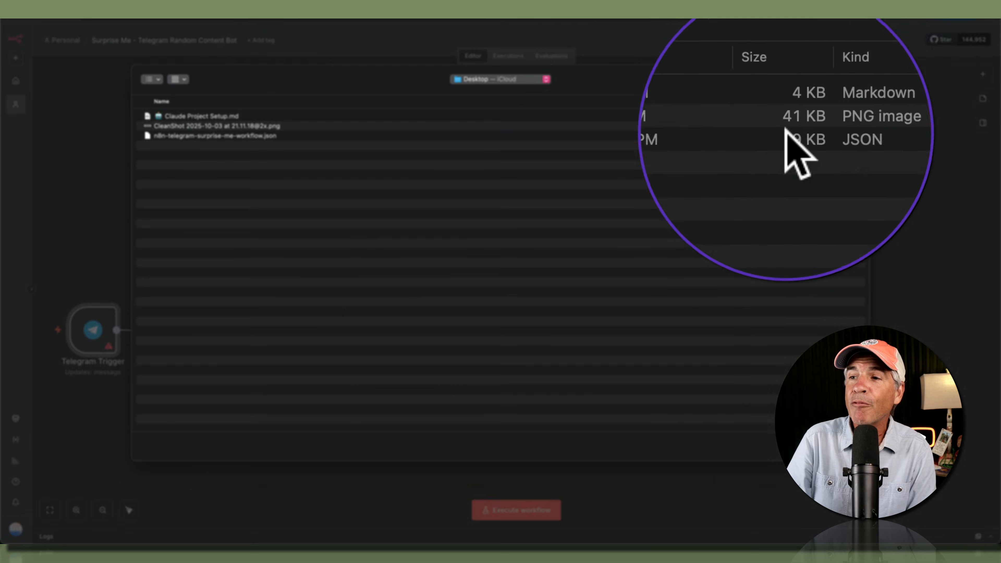
{"action": "double_click", "coordinate": [215, 136]}
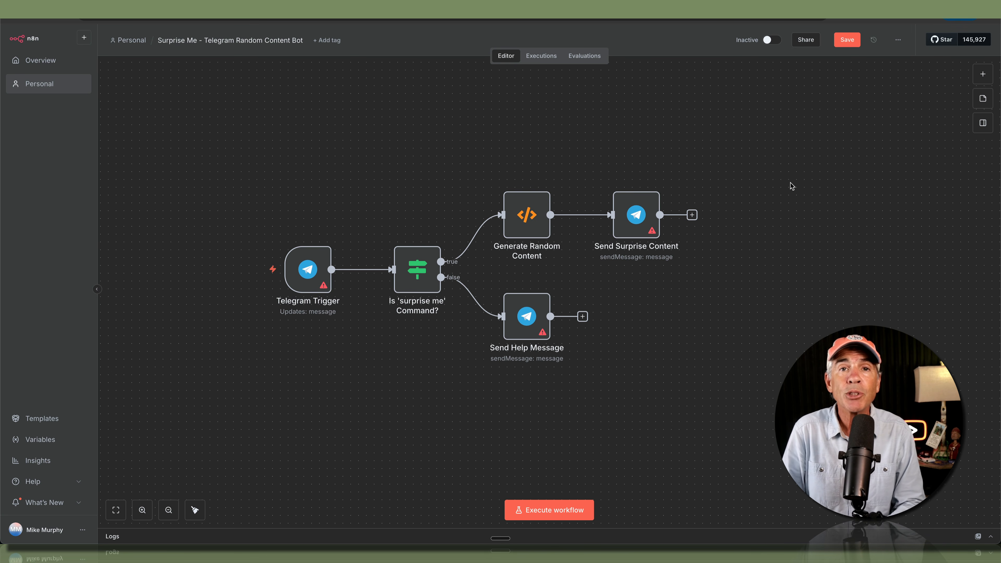
Try to execute the imported workflow, and return to the Claude chat to copy the corrected workflow JSON
{"action": "key", "text": "ctrl+Return"}
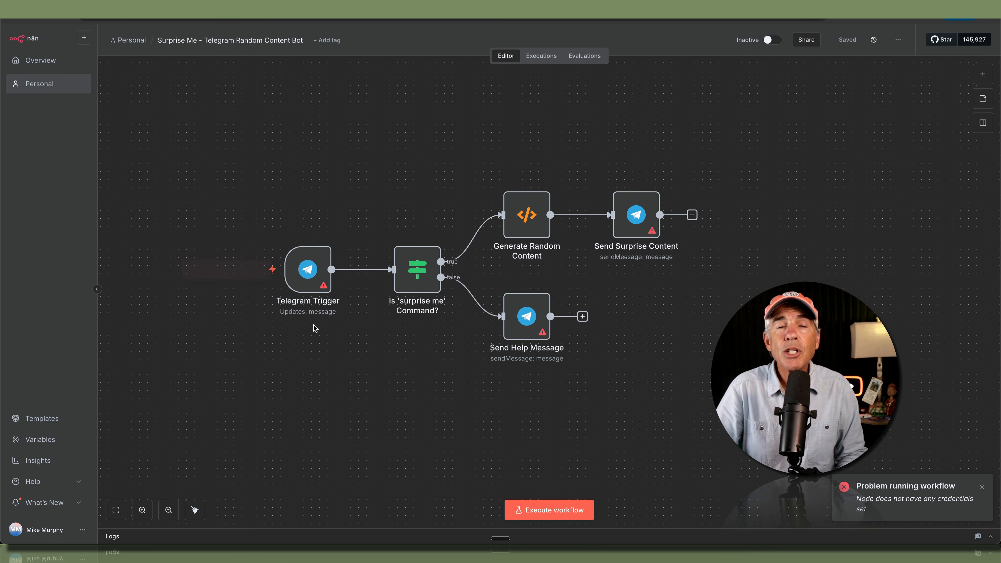
{"action": "mouse_move", "coordinate": [329, 308]}
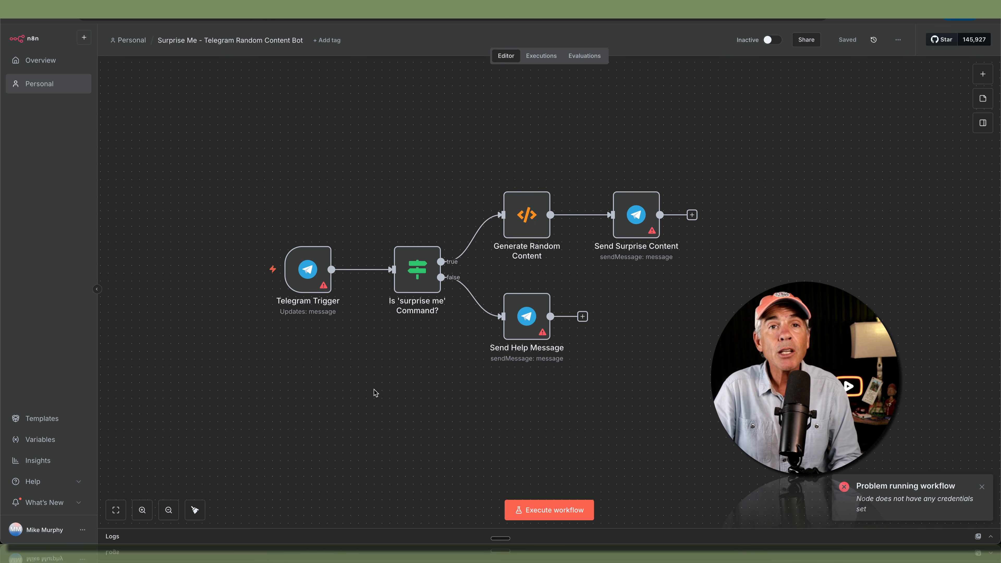
{"action": "left_click", "coordinate": [558, 511]}
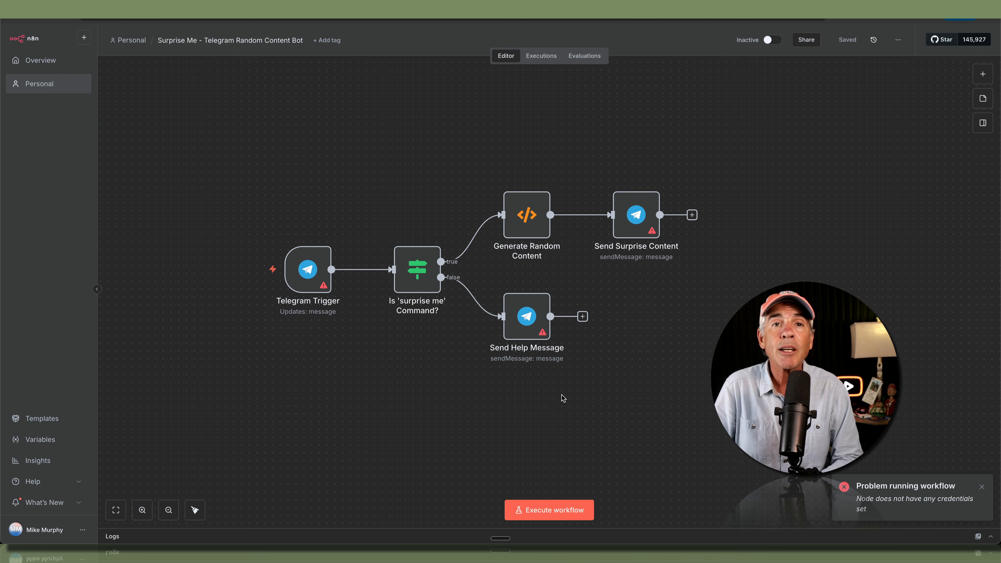
{"action": "key", "text": "super+Tab"}
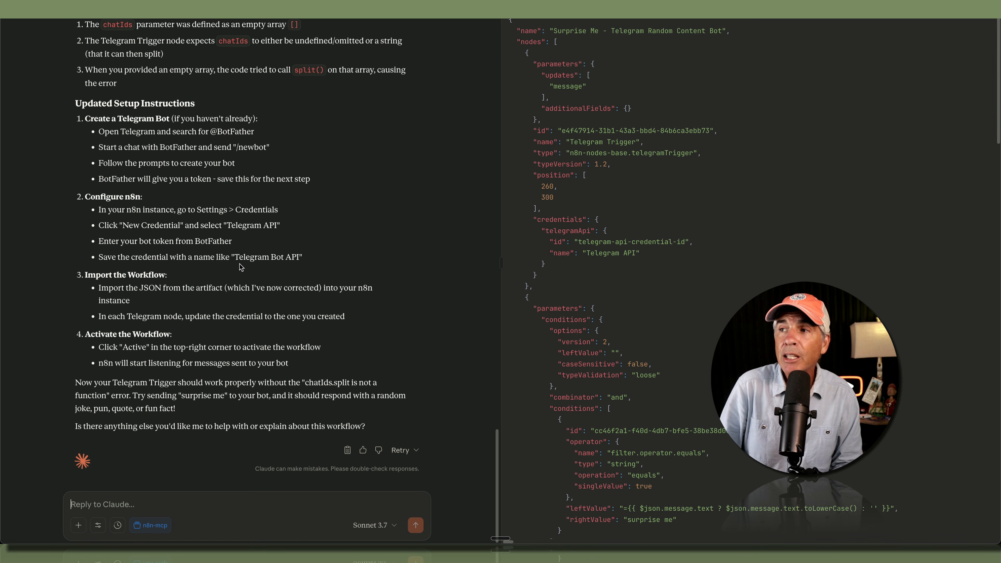
{"action": "left_click", "coordinate": [920, 16]}
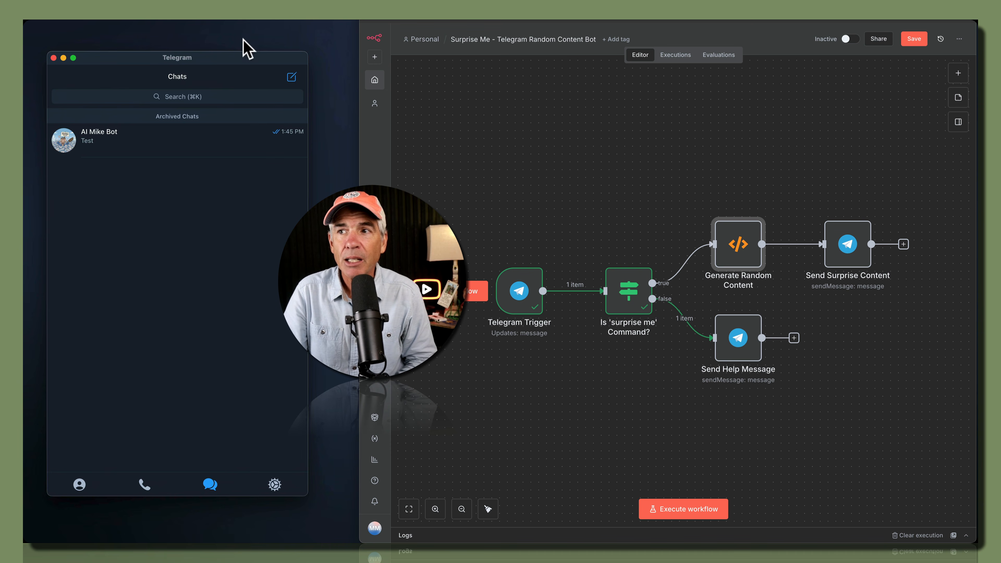
Execute the Telegram Trigger node in n8n and send "surprise me" to the bot in the Telegram chat
{"action": "left_click_drag", "start_coordinate": [234, 55], "coordinate": [222, 55]}
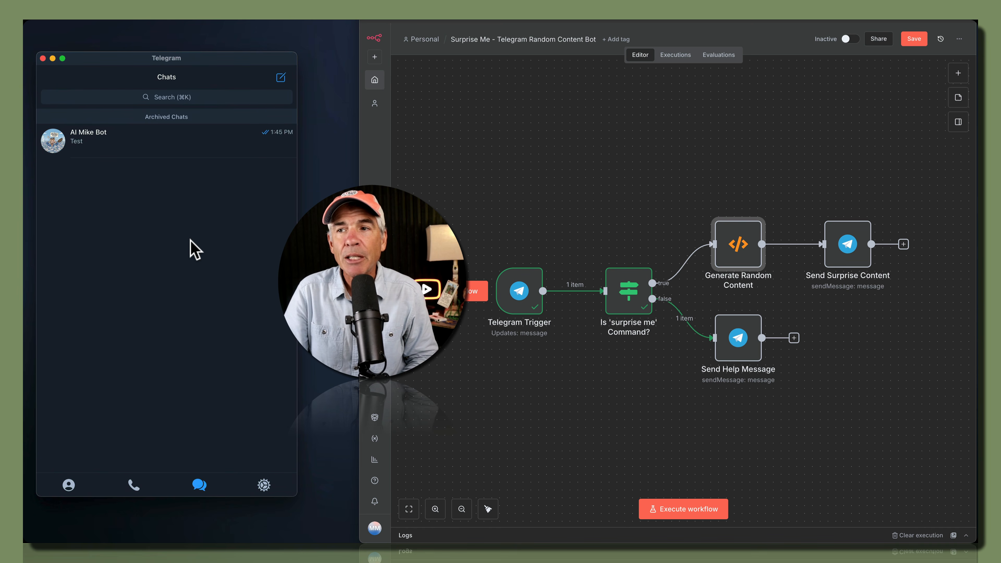
{"action": "left_click", "coordinate": [517, 292]}
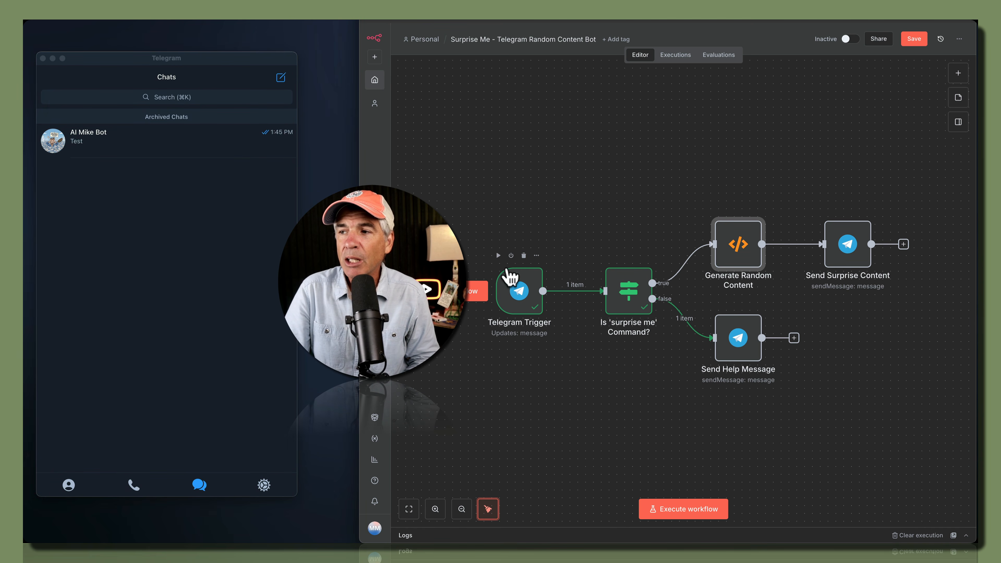
{"action": "left_click", "coordinate": [499, 257]}
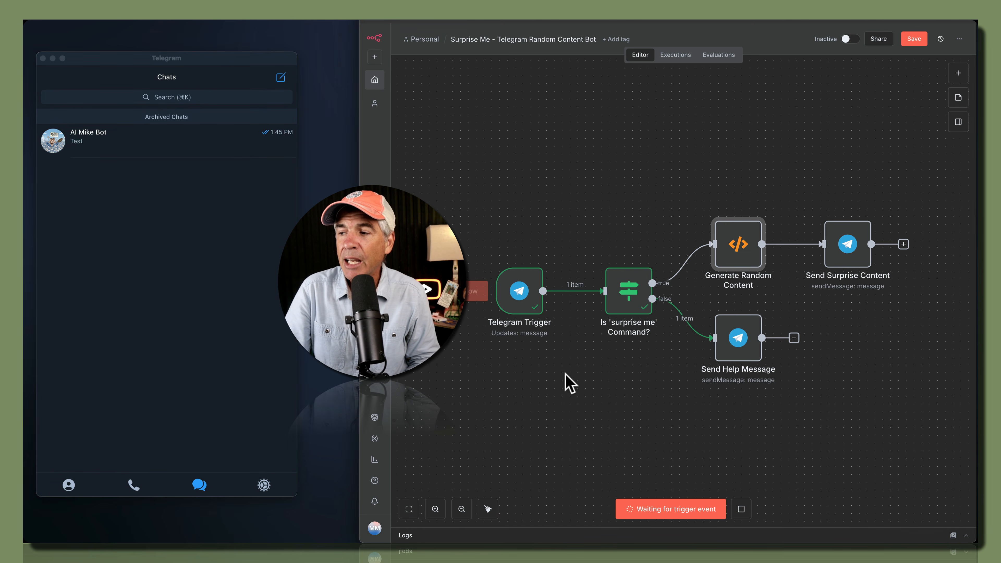
{"action": "left_click", "coordinate": [103, 150]}
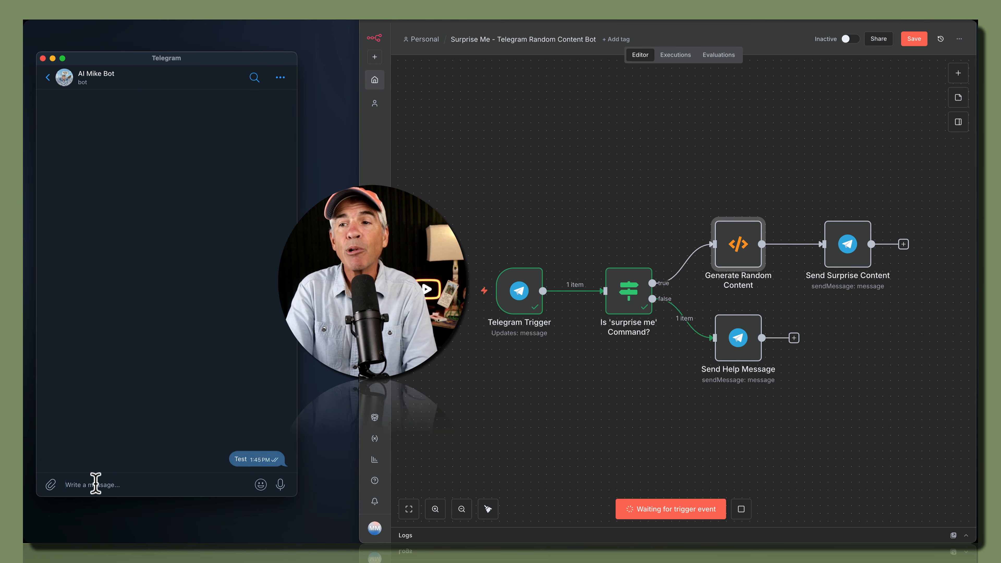
{"action": "type", "text": "surpri"}
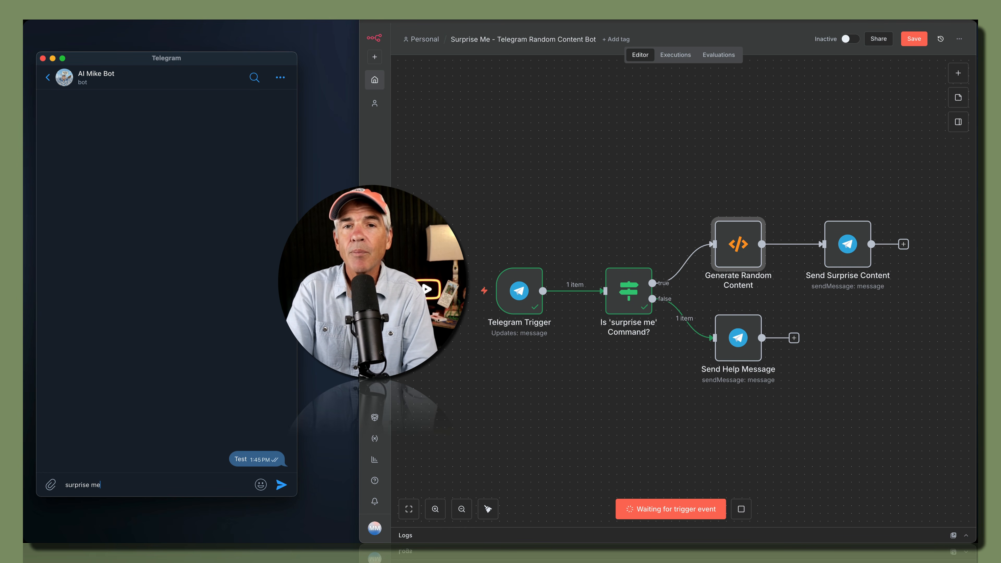
{"action": "type", "text": "se me"}
{"action": "key", "text": "Return"}
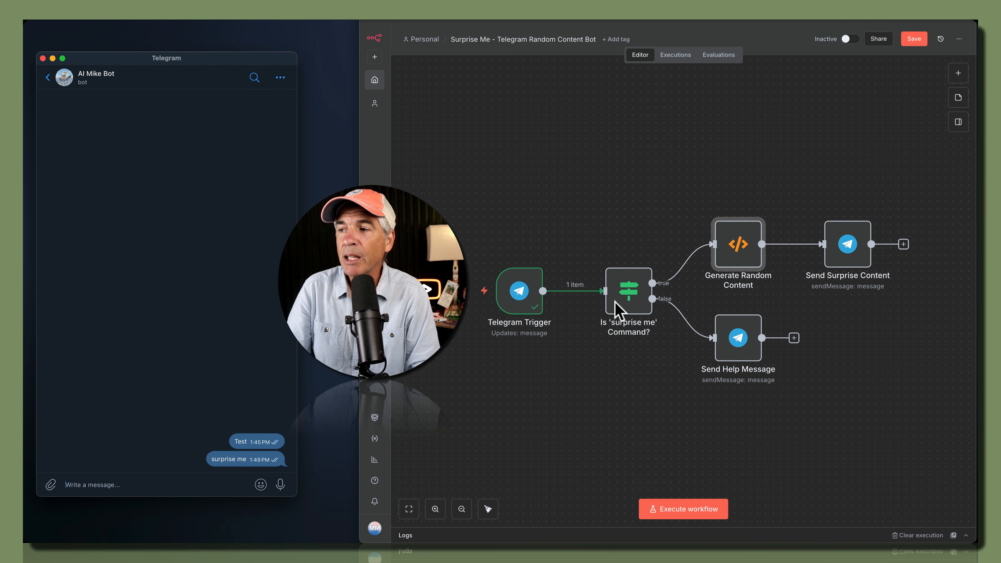
Execute the Is 'surprise me' Command?, Generate Random Content and Send Surprise Content nodes one by one
{"action": "left_click", "coordinate": [624, 301]}
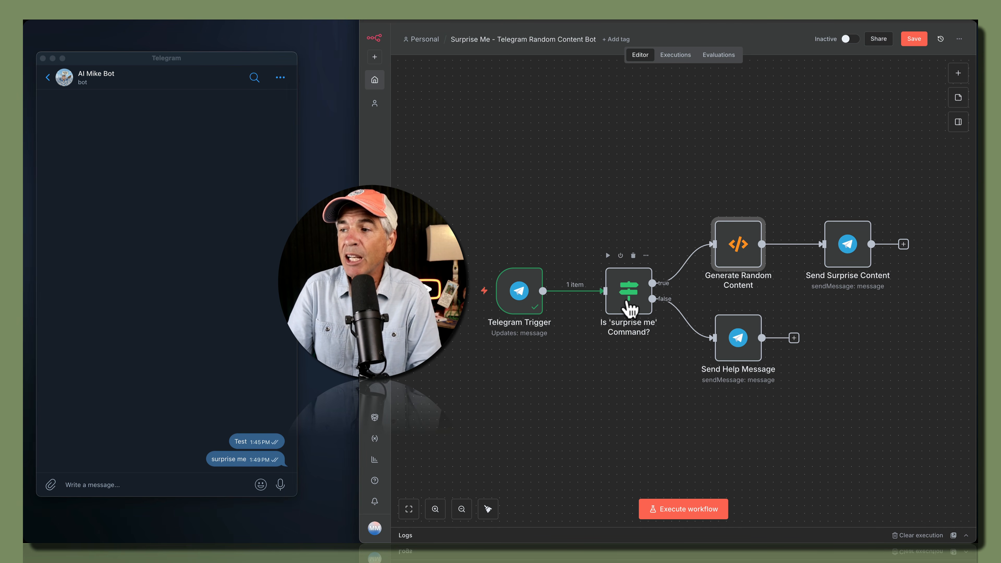
{"action": "left_click", "coordinate": [608, 256]}
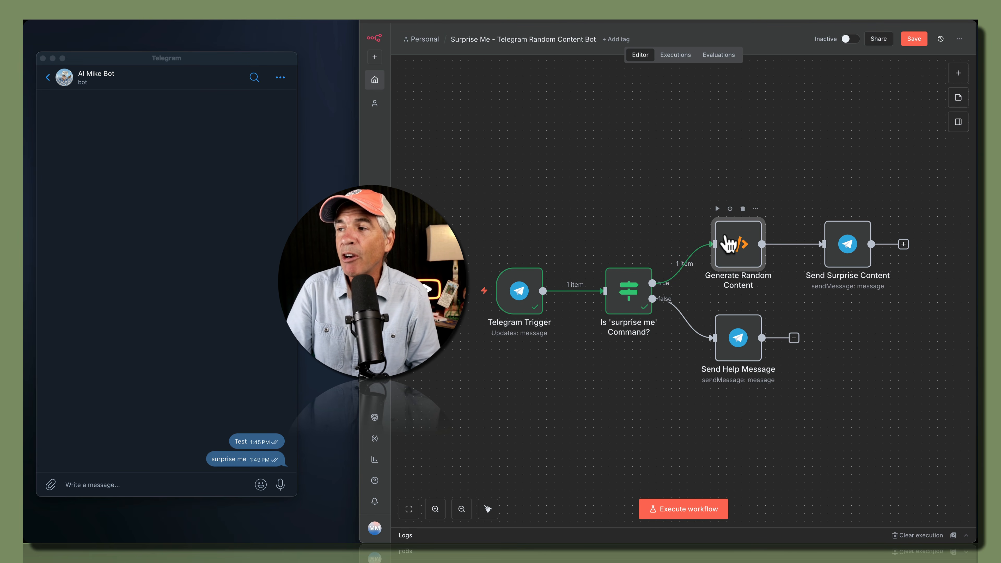
{"action": "left_click", "coordinate": [718, 208]}
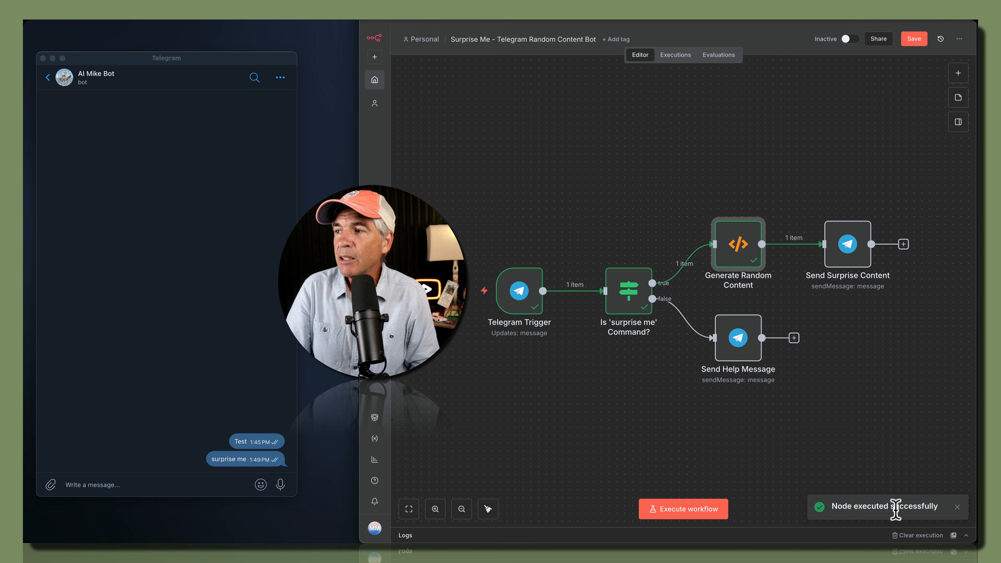
{"action": "mouse_move", "coordinate": [848, 262]}
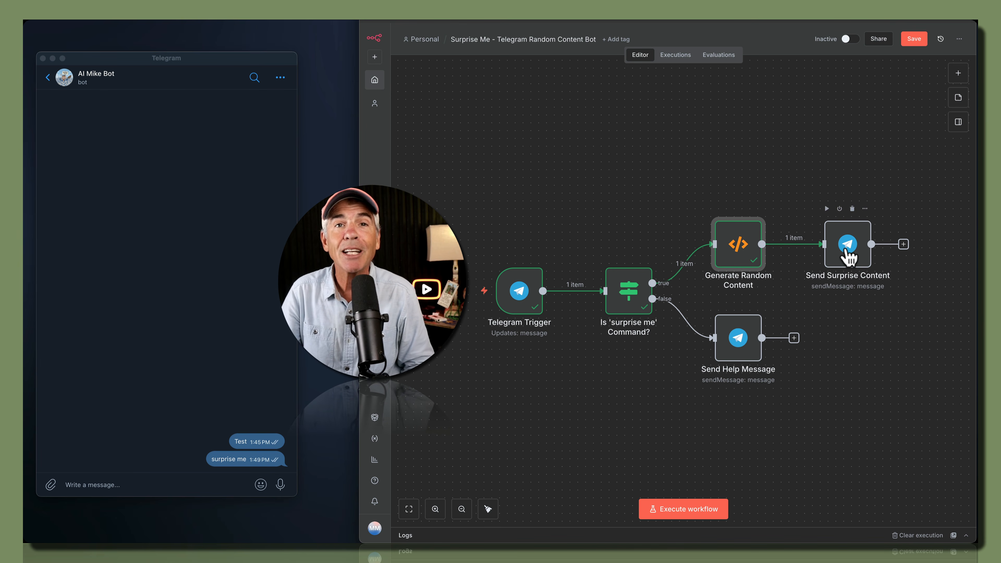
{"action": "left_click", "coordinate": [828, 209]}
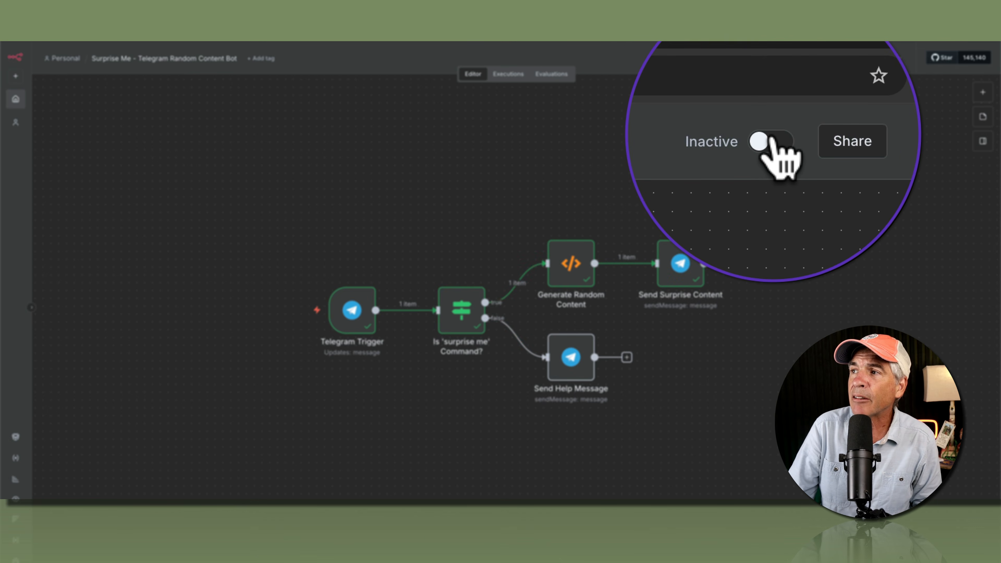
Activate the Surprise Me workflow in n8n and send "Hello" to the bot in the Telegram chat
{"action": "left_click", "coordinate": [772, 58]}
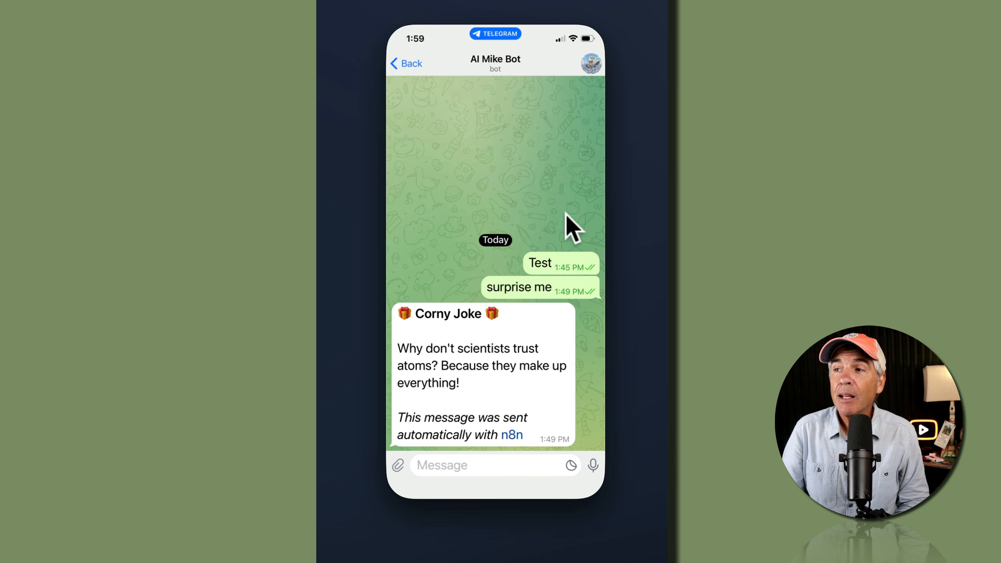
{"action": "left_click", "coordinate": [466, 470]}
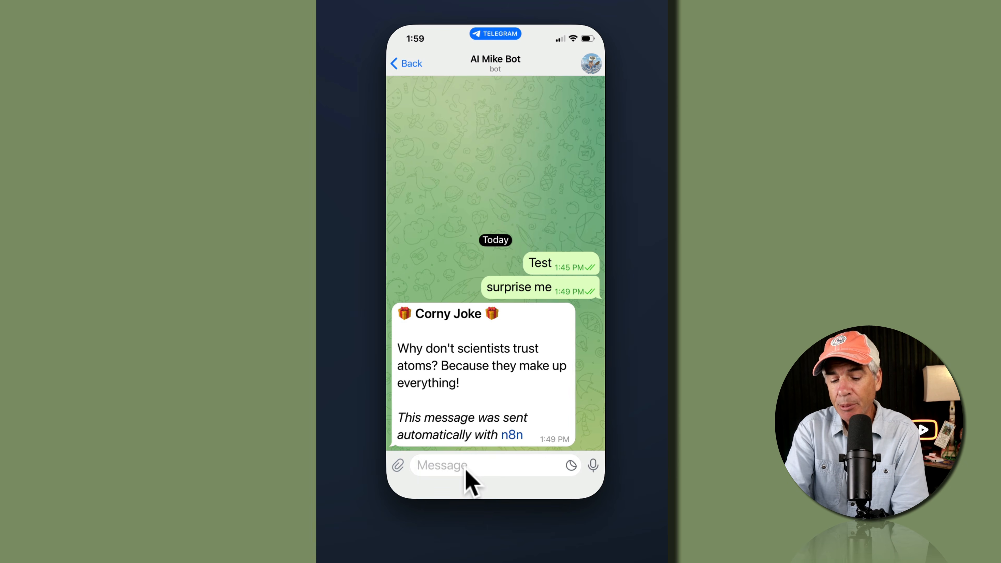
{"action": "type", "text": "Hello"}
{"action": "key", "text": "Return"}
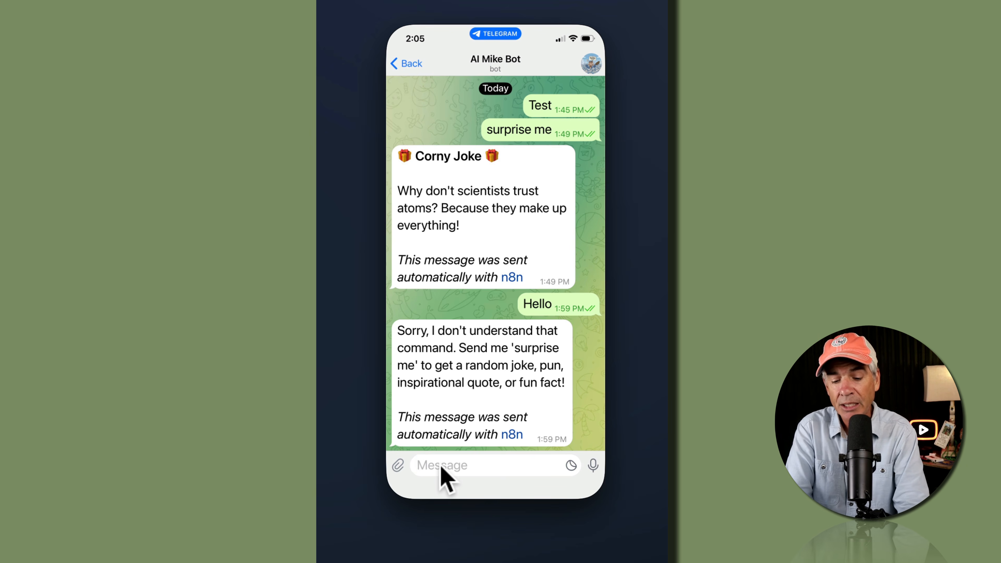
Send the bot the mixed-case command "SURpriSe Me", followed by a second message "Surprise me"
{"action": "type", "text": "Z"}
{"action": "key", "text": "BackSpace"}
{"action": "type", "text": "SURpr"}
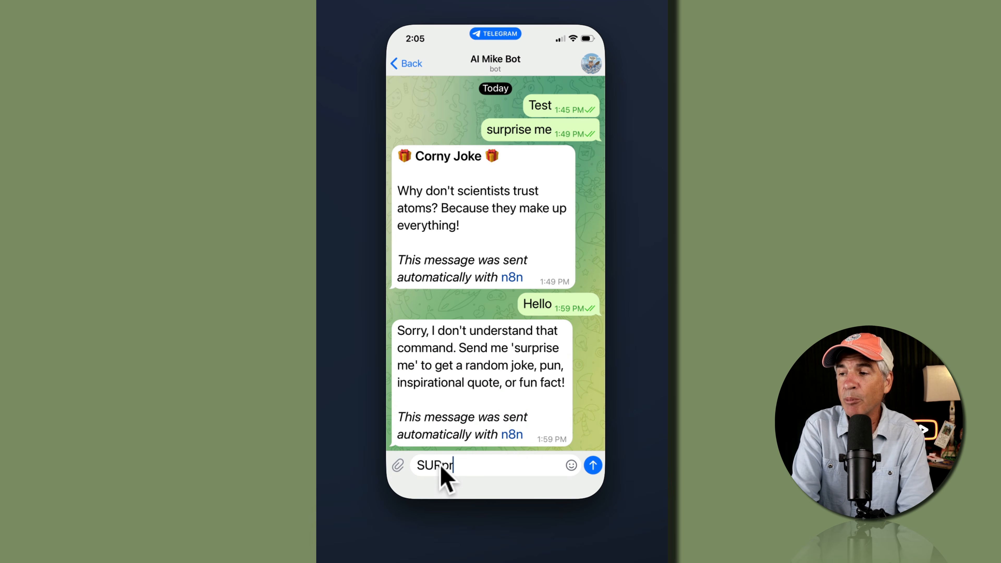
{"action": "type", "text": "iSe Me"}
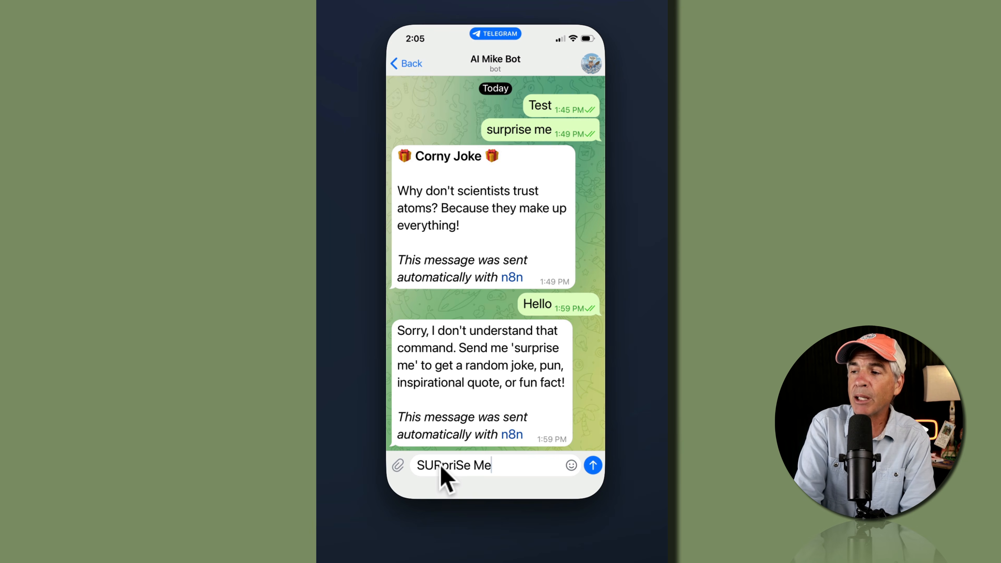
{"action": "key", "text": "Return"}
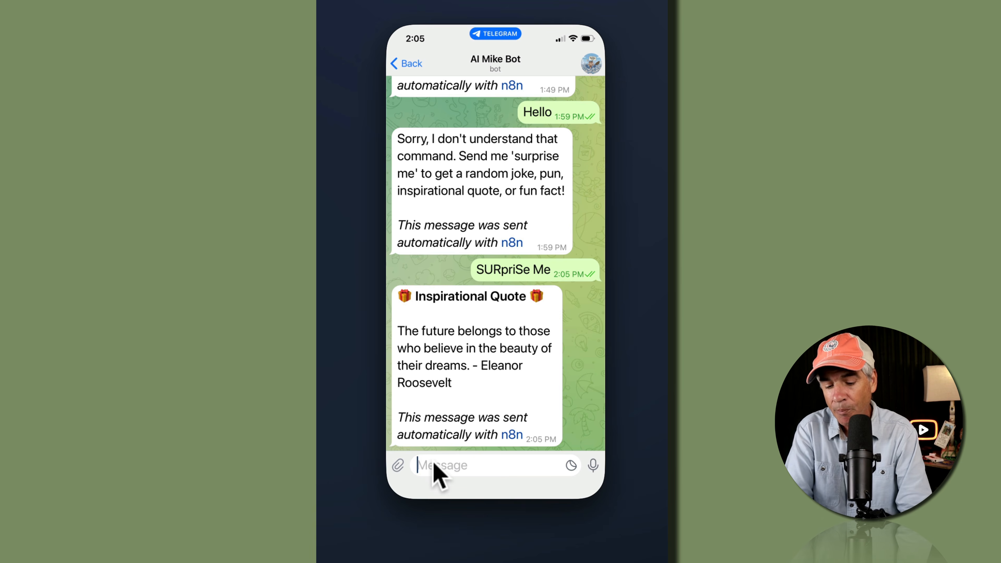
{"action": "type", "text": "Surprise me"}
{"action": "key", "text": "Return"}
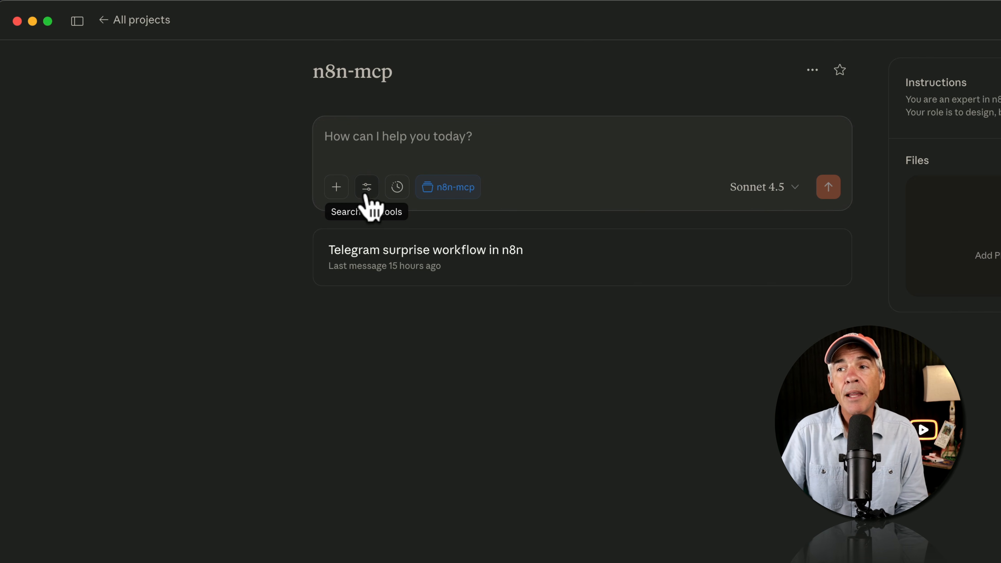
Switch to the n8n-mcp project in Claude and open its search and tools options
{"action": "left_click", "coordinate": [366, 187]}
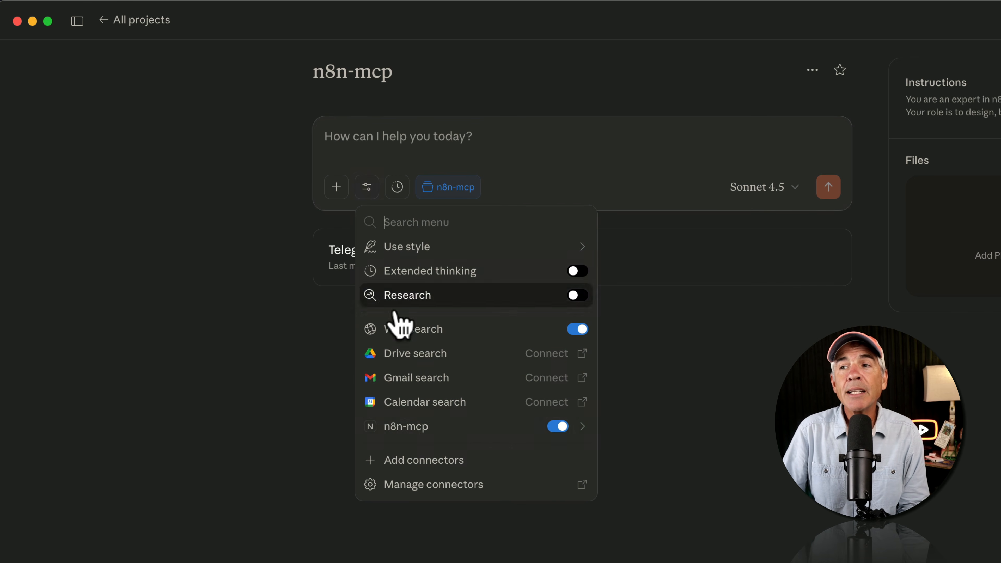